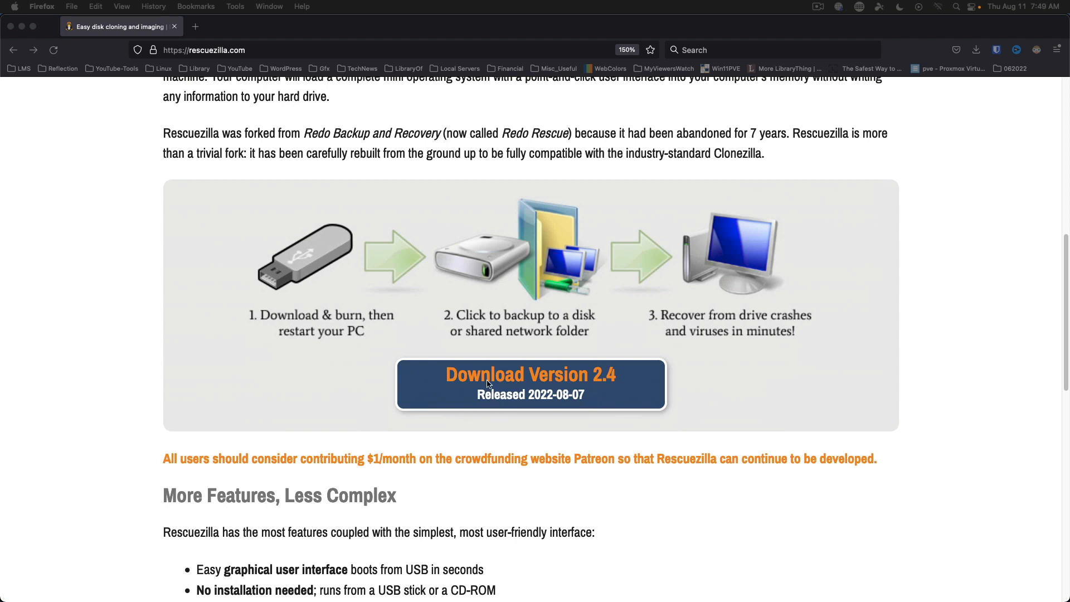
# Open the Rescuezilla 2.4 download page and copy the rescuezilla-2.4-64bit.jammy.iso link address.
pyautogui.click(505, 379)
pyautogui.click(506, 379)
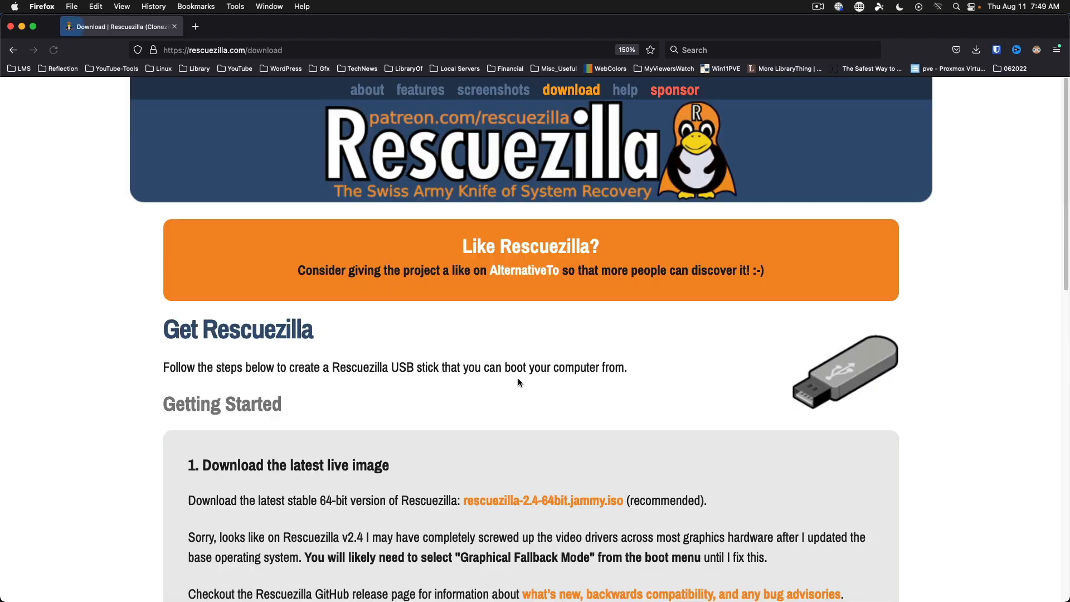
pyautogui.scroll(-1, 422, 365)
pyautogui.scroll(-5, 422, 366)
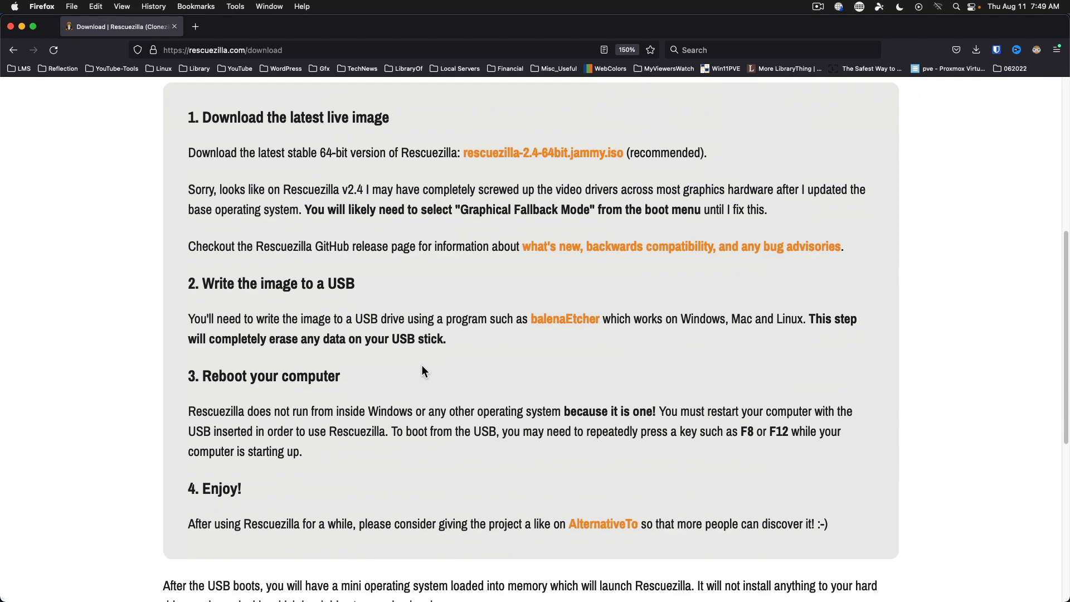
pyautogui.rightClick(515, 155)
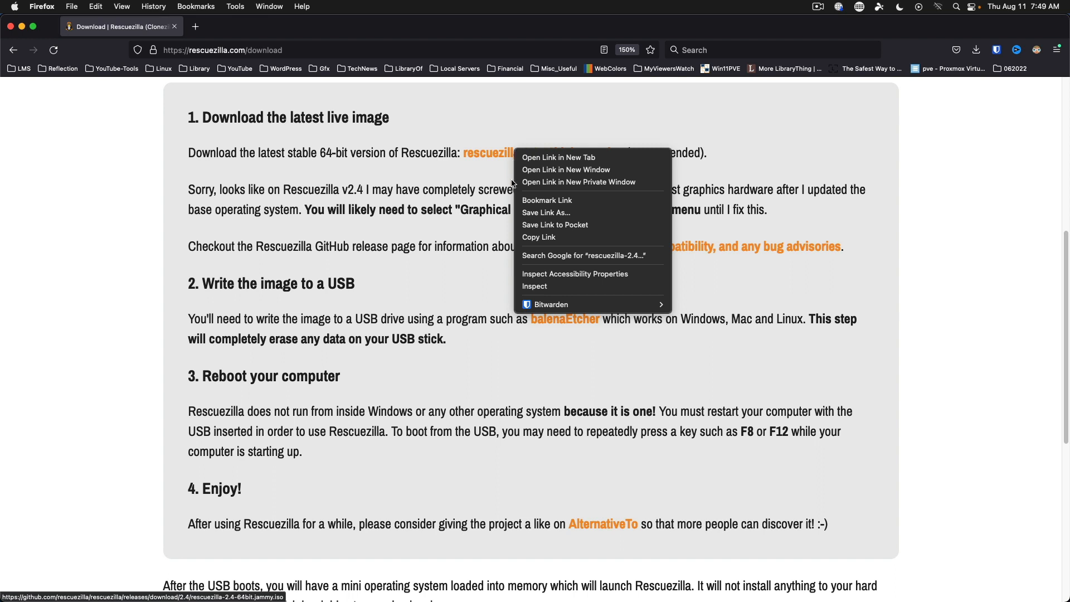
pyautogui.click(533, 238)
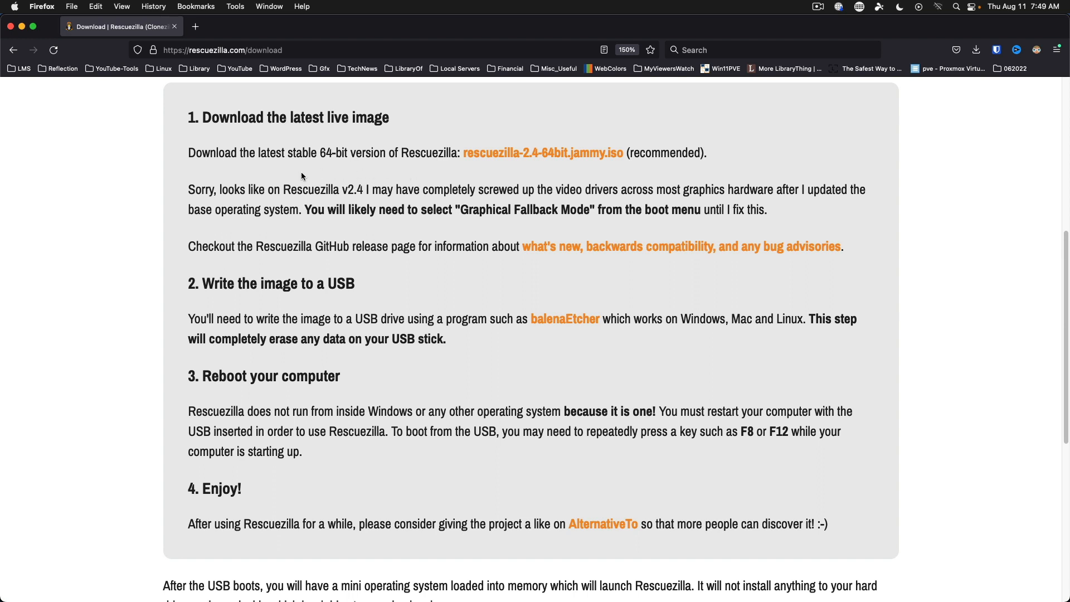
# Back in Proxmox, load rescuezilla-2.4-64bit.jammy.iso into VM 117's CD/DVD drive (ide2).
pyautogui.click(274, 6)
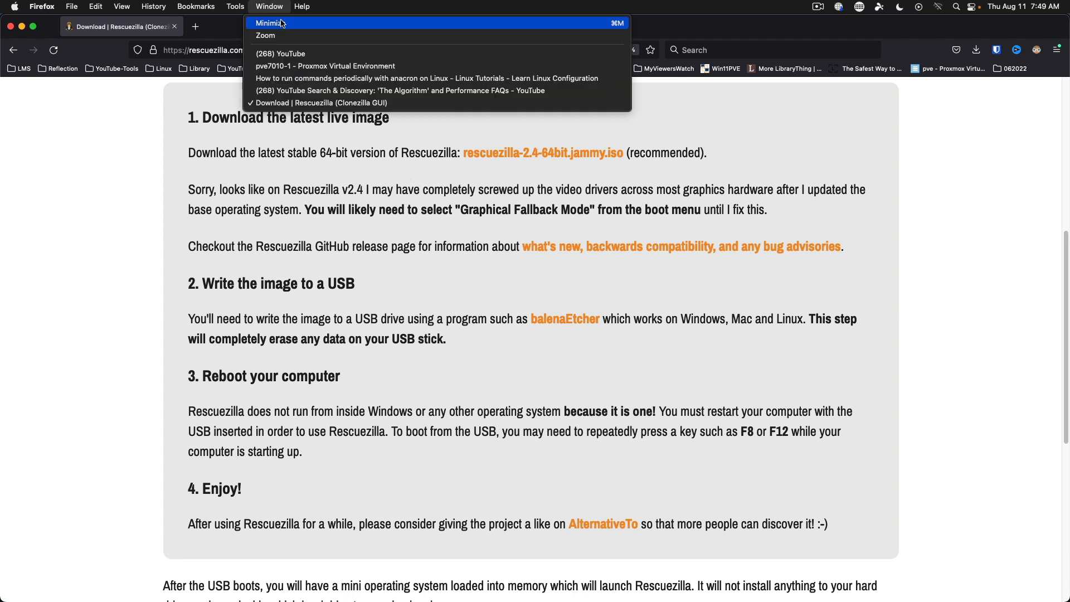
pyautogui.click(280, 72)
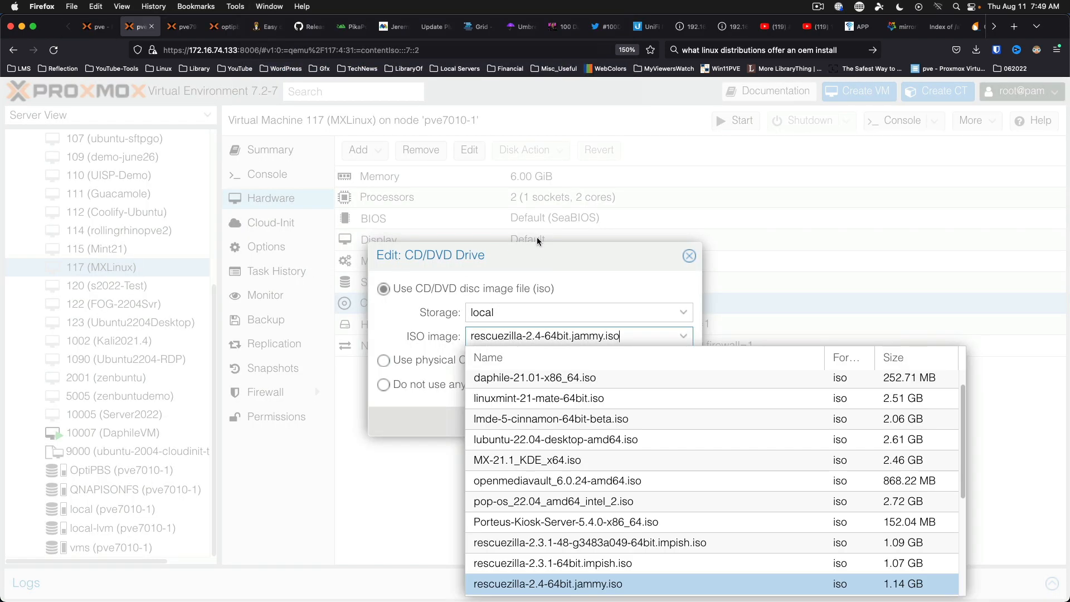
pyautogui.click(570, 586)
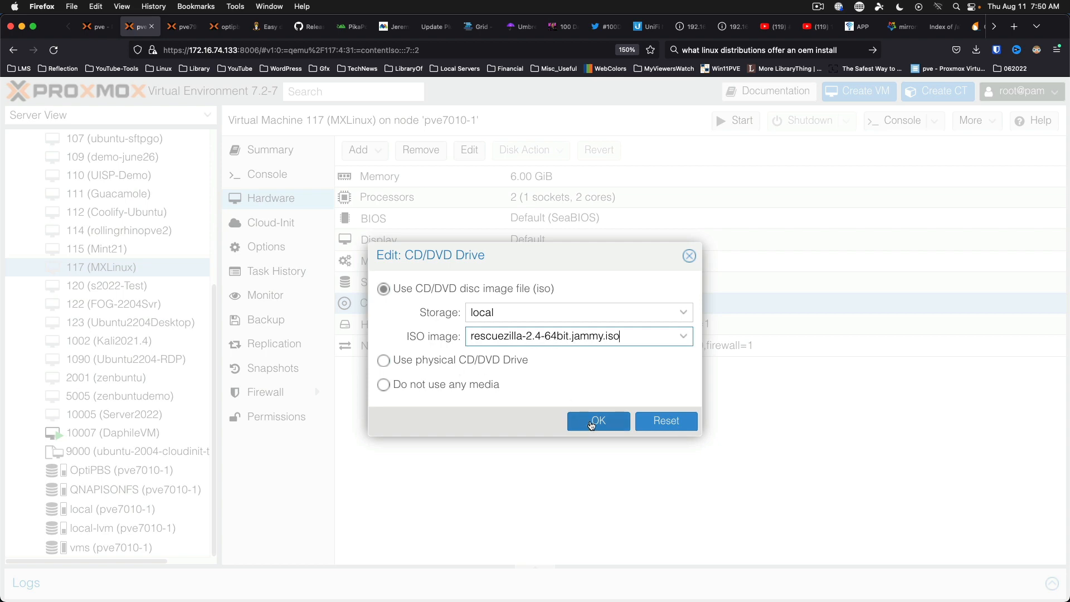
pyautogui.click(592, 422)
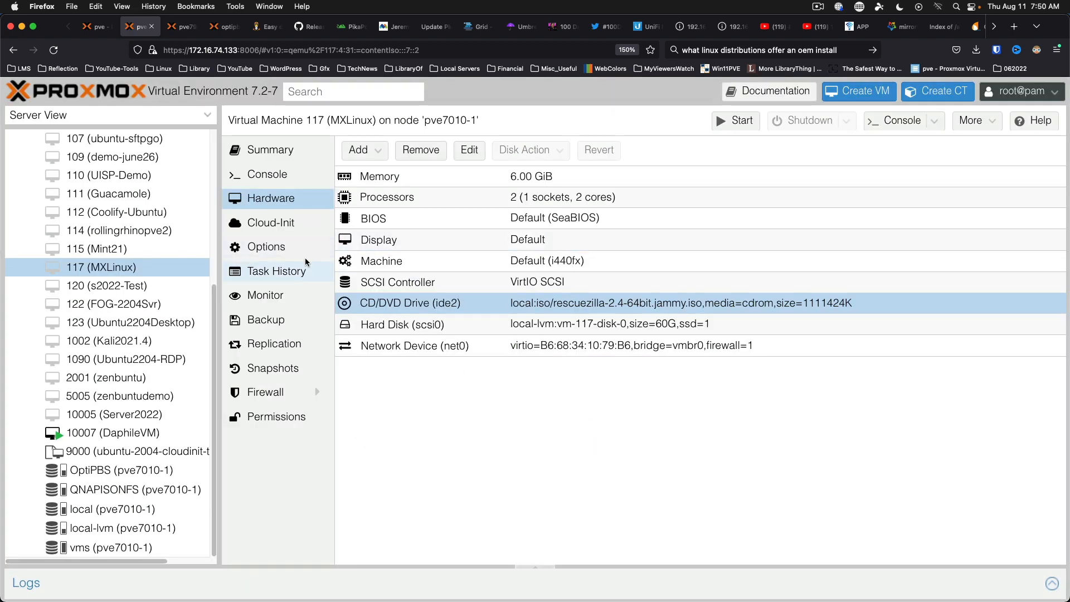
# Change VM 117's boot order to ide2, scsi0, net0 so the ISO boots first.
pyautogui.click(272, 250)
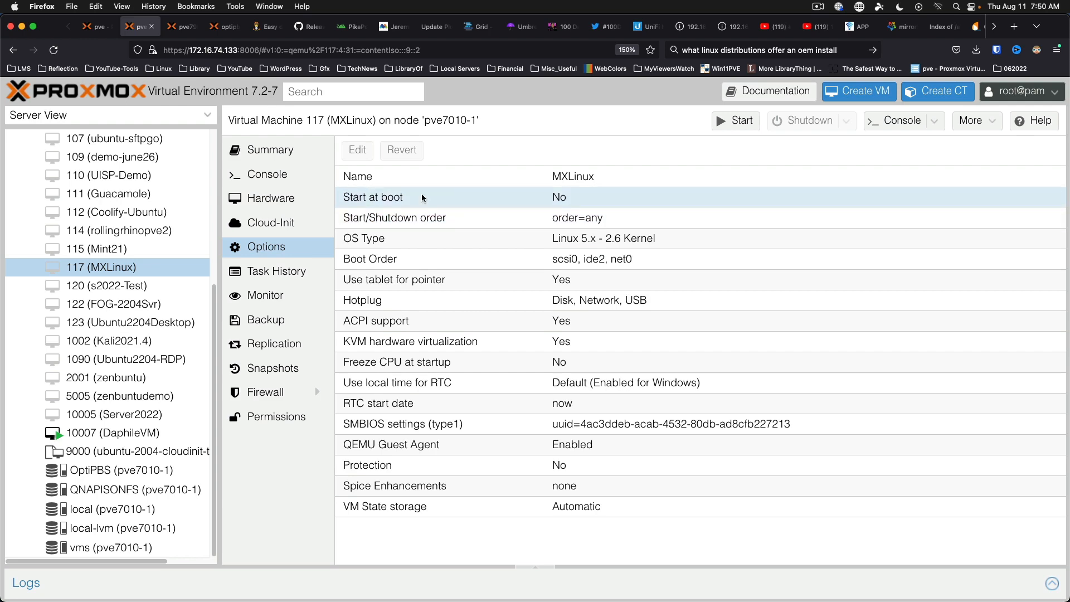
pyautogui.doubleClick(426, 258)
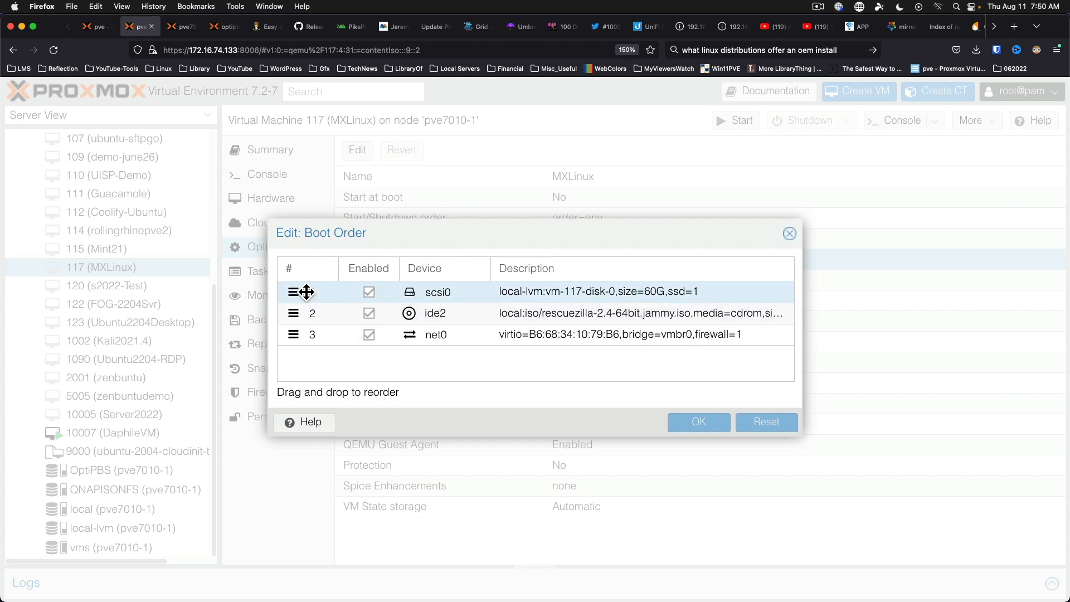
pyautogui.moveTo(292, 313); pyautogui.dragTo(302, 291)
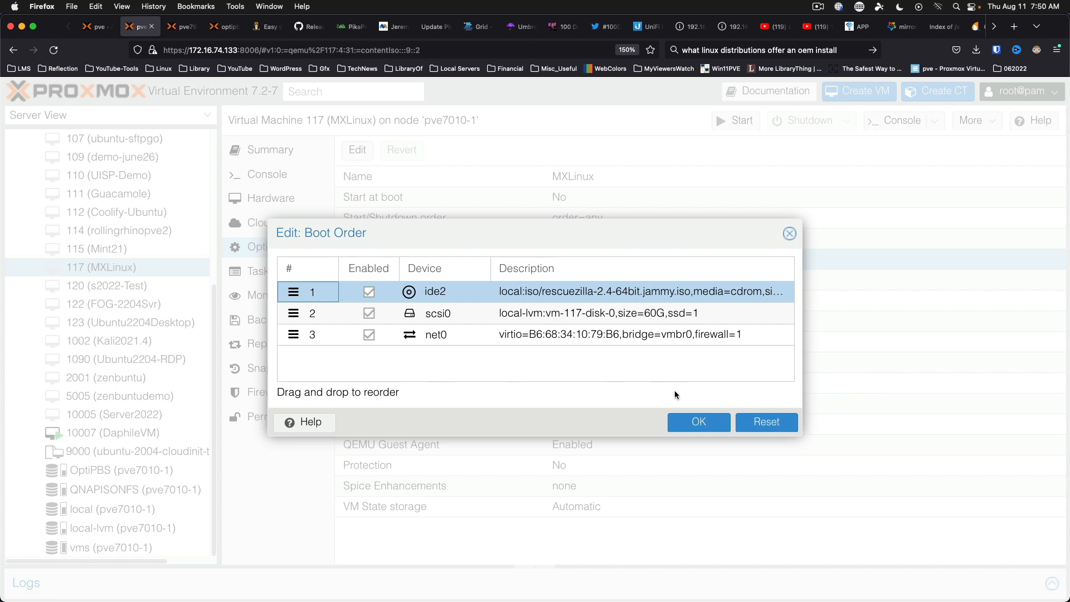
pyautogui.click(701, 422)
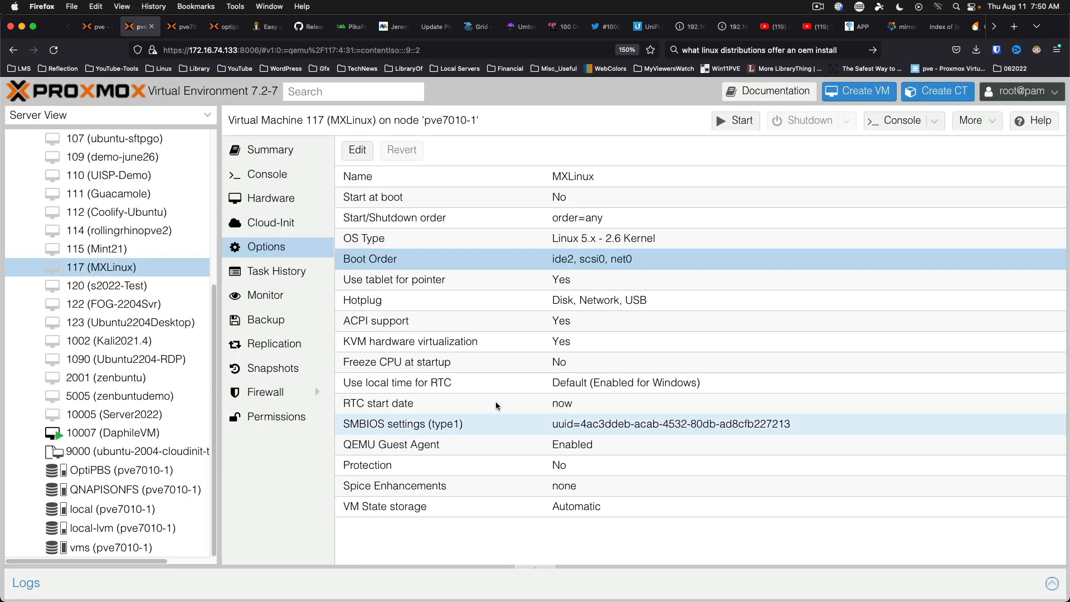
# Start VM 117 from its console and boot Rescuezilla with English selected.
pyautogui.click(277, 177)
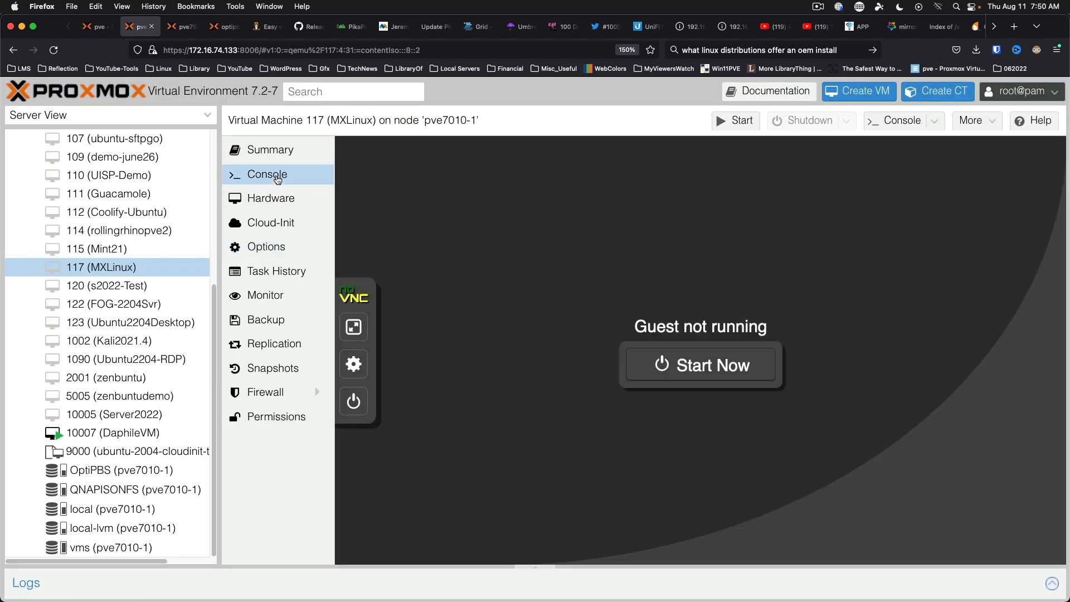
pyautogui.click(708, 366)
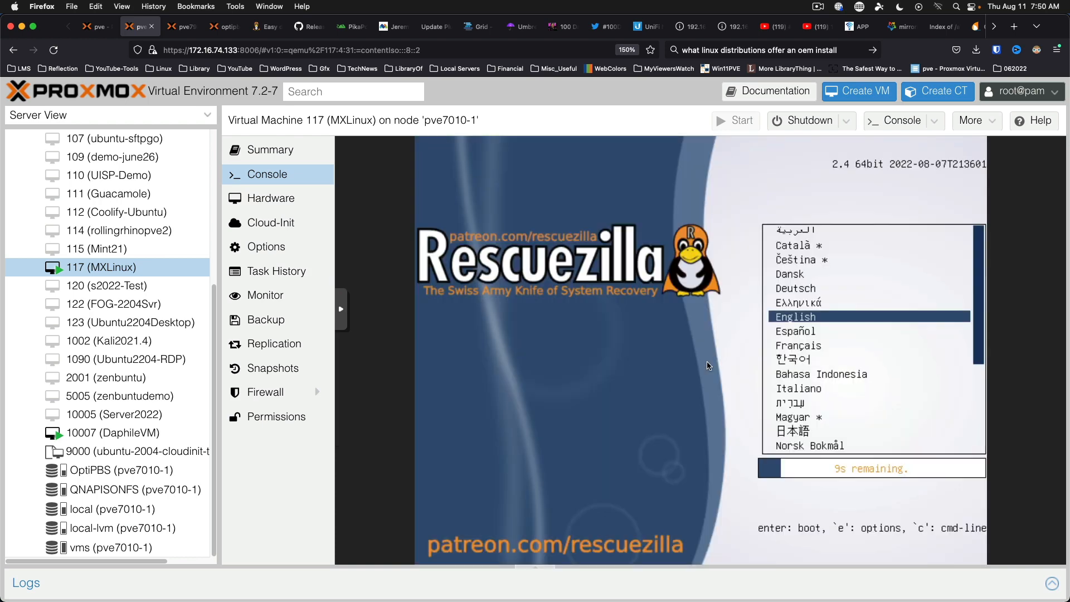
pyautogui.press('Return')
pyautogui.press('Return')
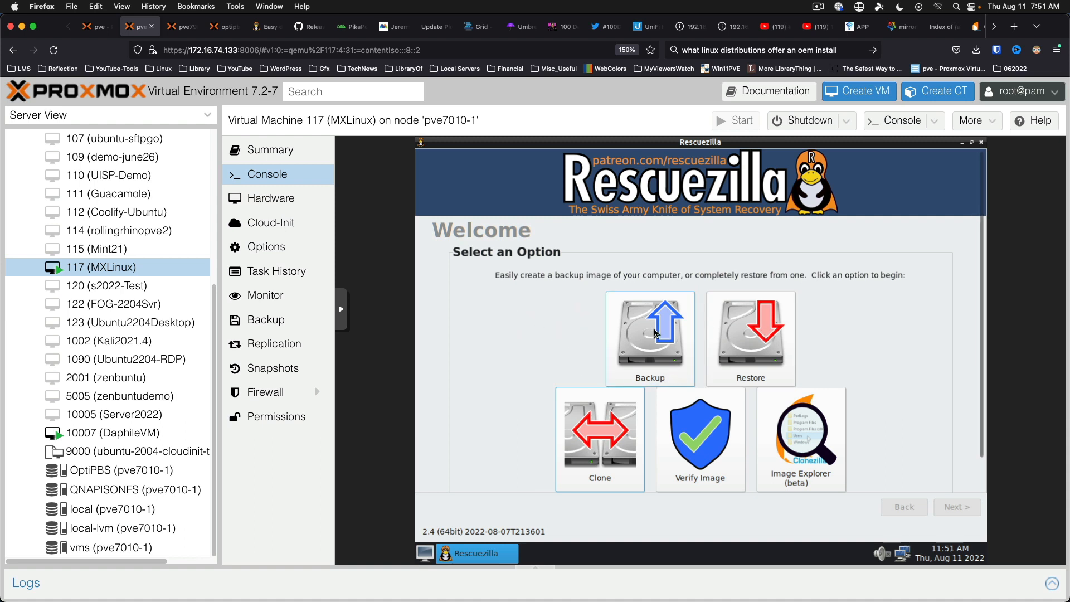
# Begin a backup of the 60GB QEMU disk with both partitions, saving the image over a network.
pyautogui.click(656, 334)
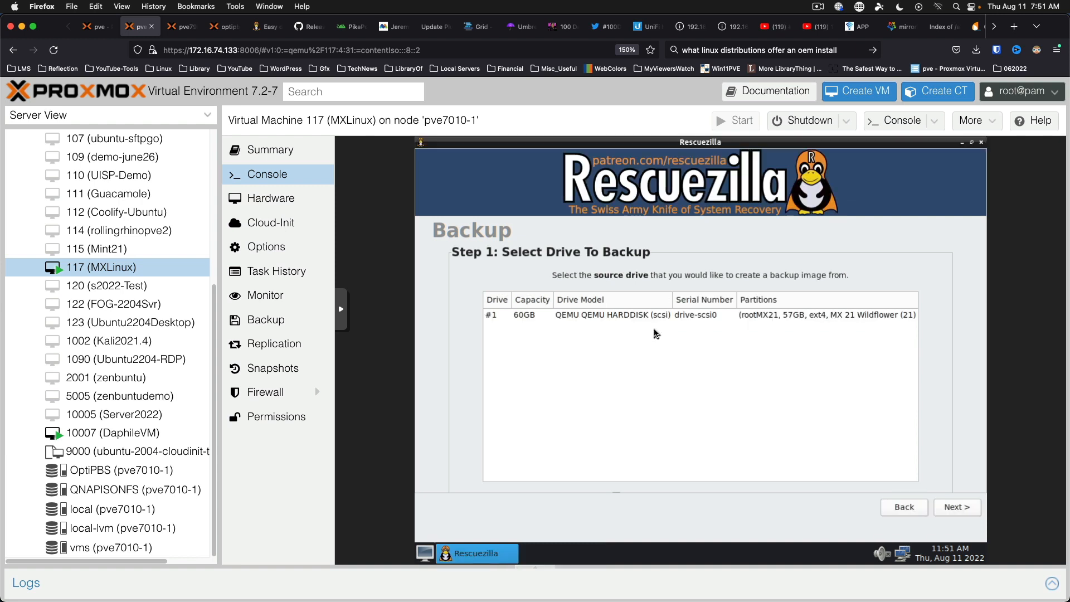
pyautogui.click(631, 318)
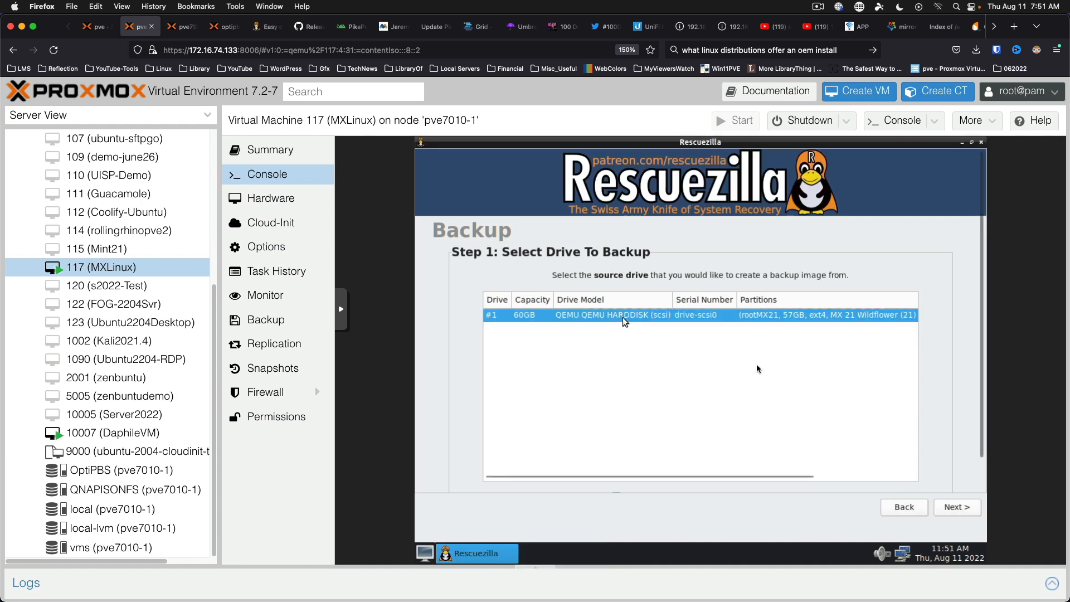
pyautogui.click(962, 509)
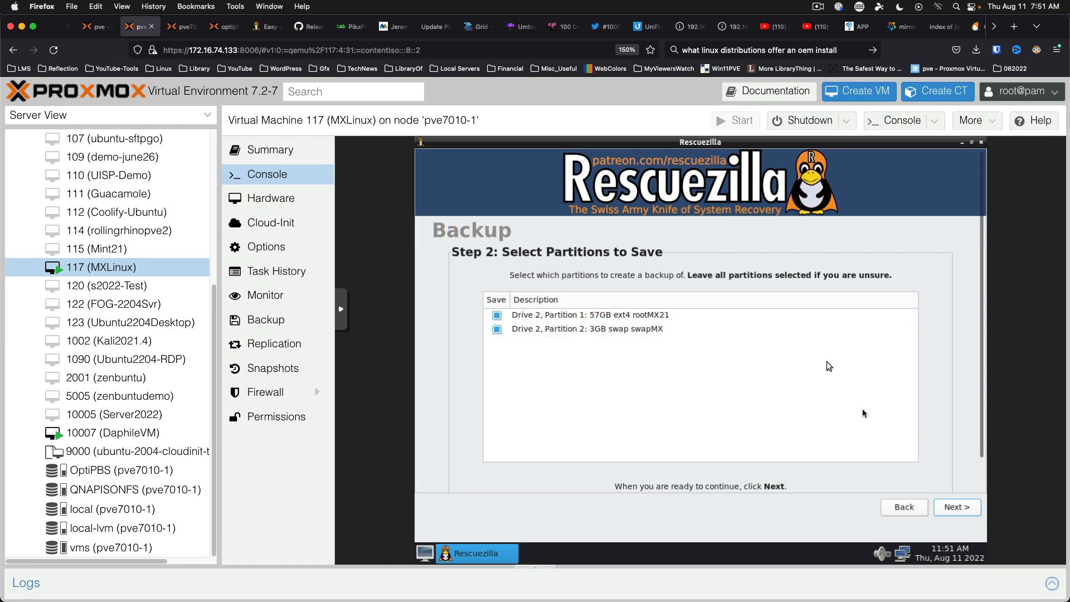
pyautogui.click(954, 509)
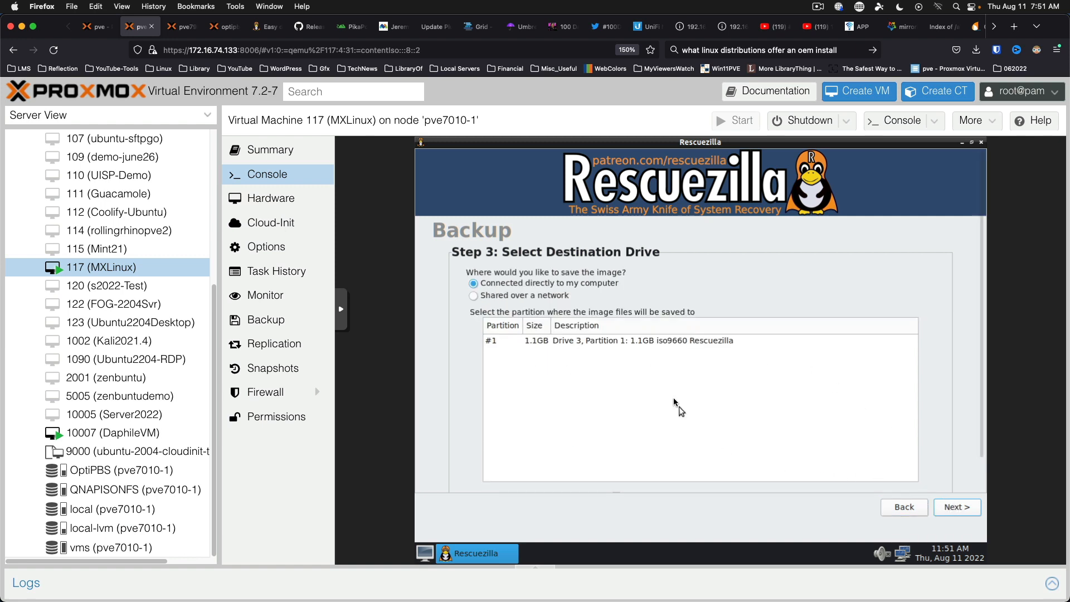
pyautogui.click(512, 298)
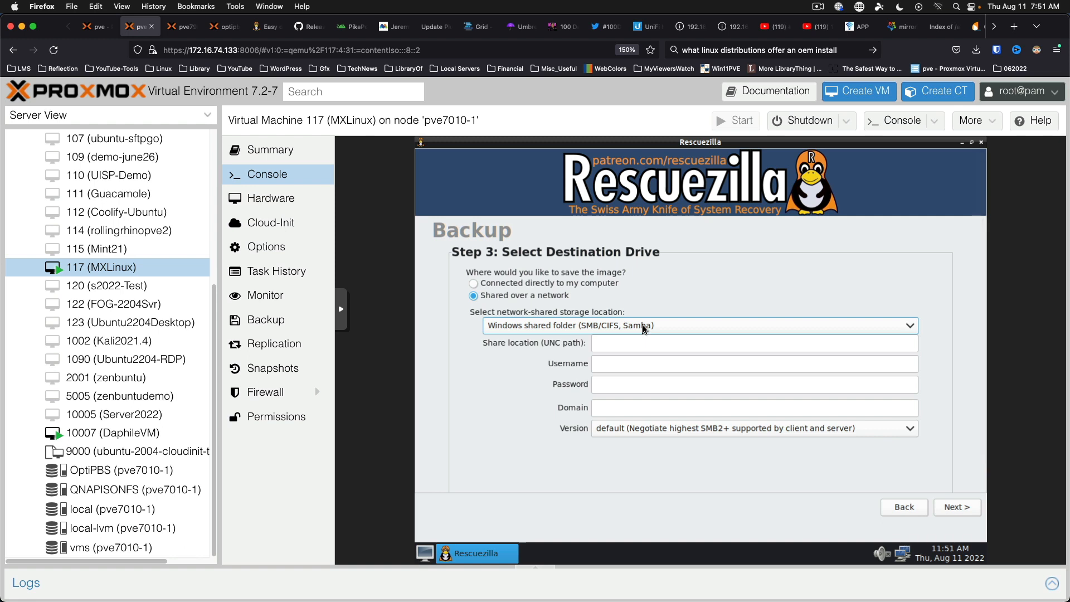
# Choose SSH storage with server 172.16.74.210, username root and the account password.
pyautogui.click(644, 329)
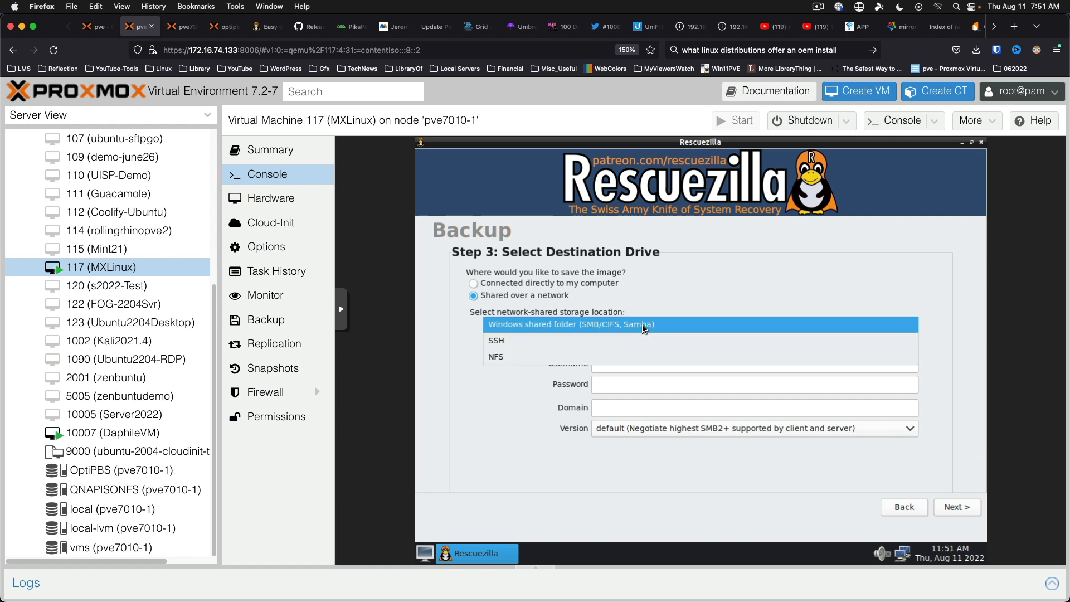
pyautogui.click(635, 341)
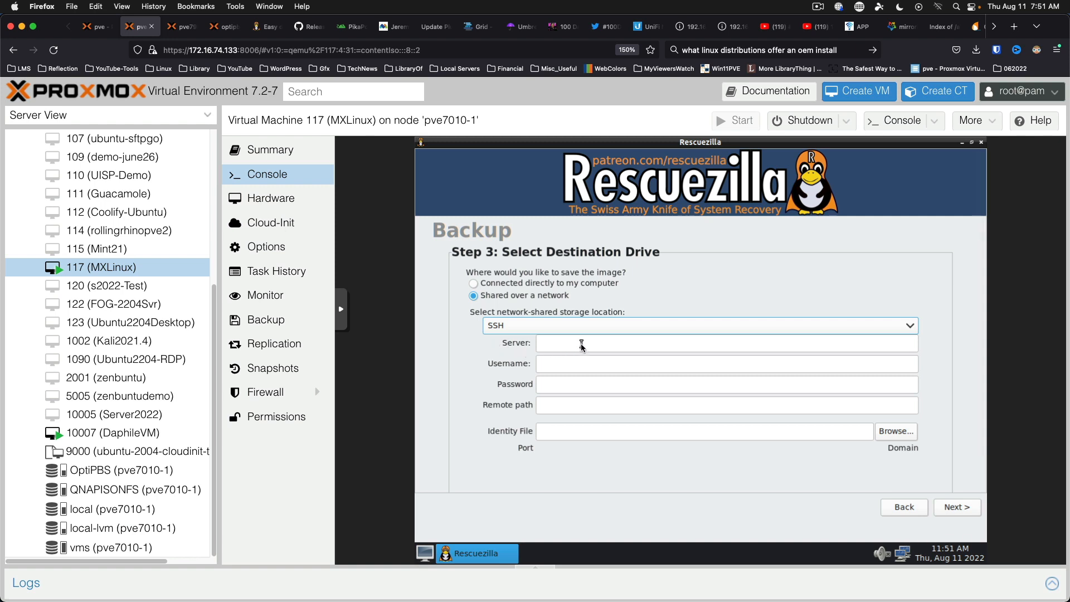
pyautogui.click(581, 345)
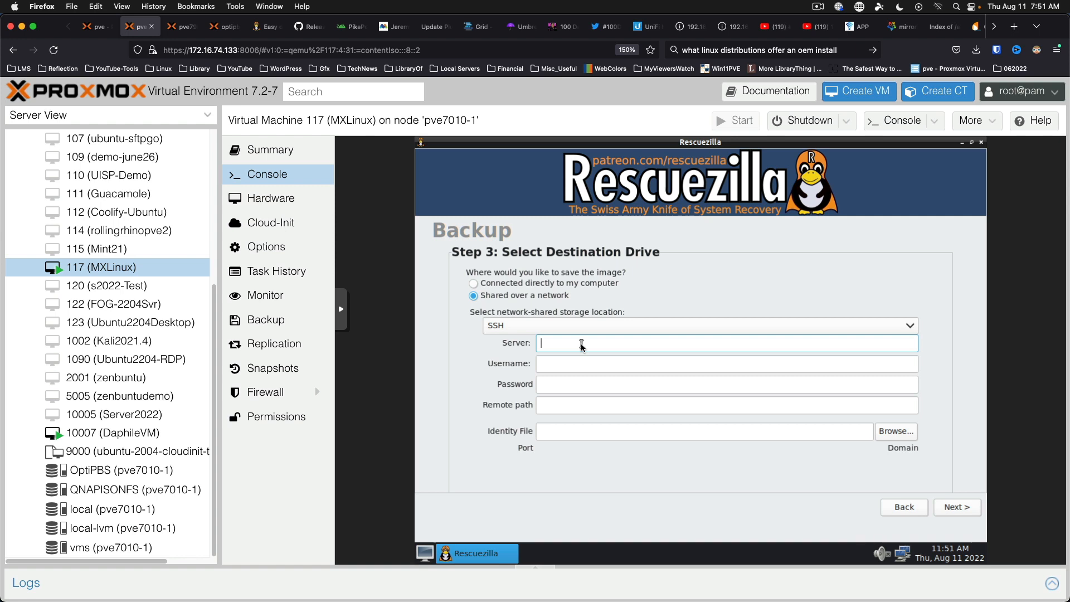
pyautogui.write('172.16.74.210')
pyautogui.press('Tab')
pyautogui.write('root')
pyautogui.press('Tab')
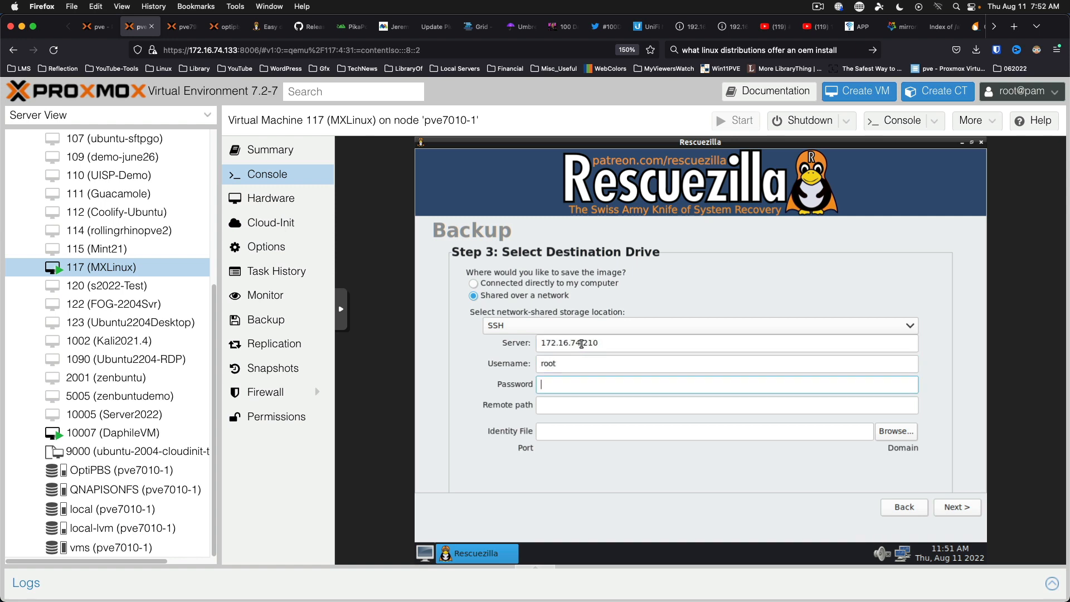
pyautogui.write('**********')
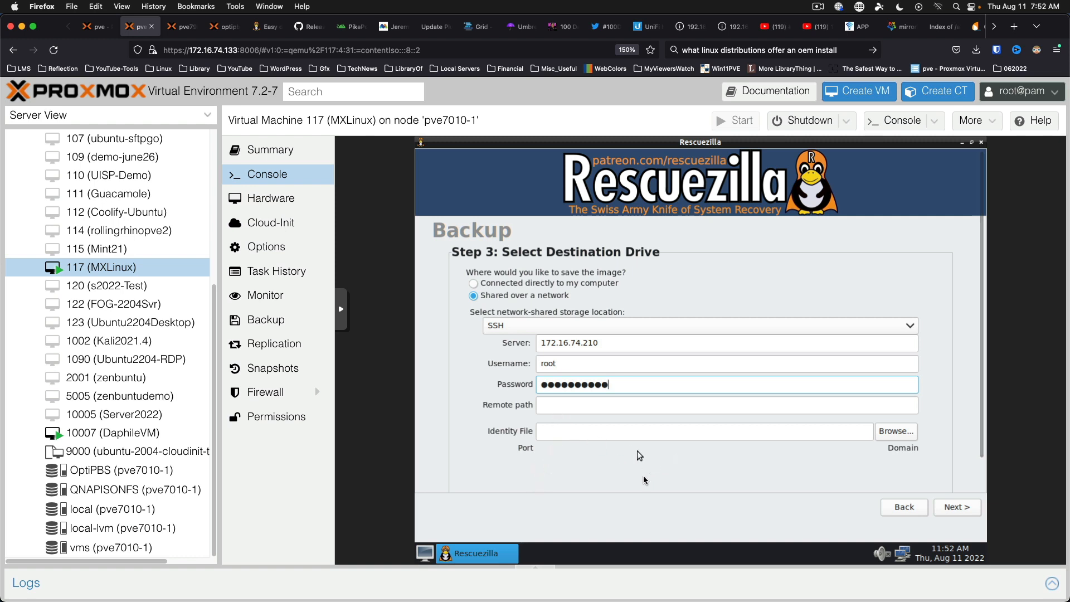
pyautogui.scroll(-2, 975, 405)
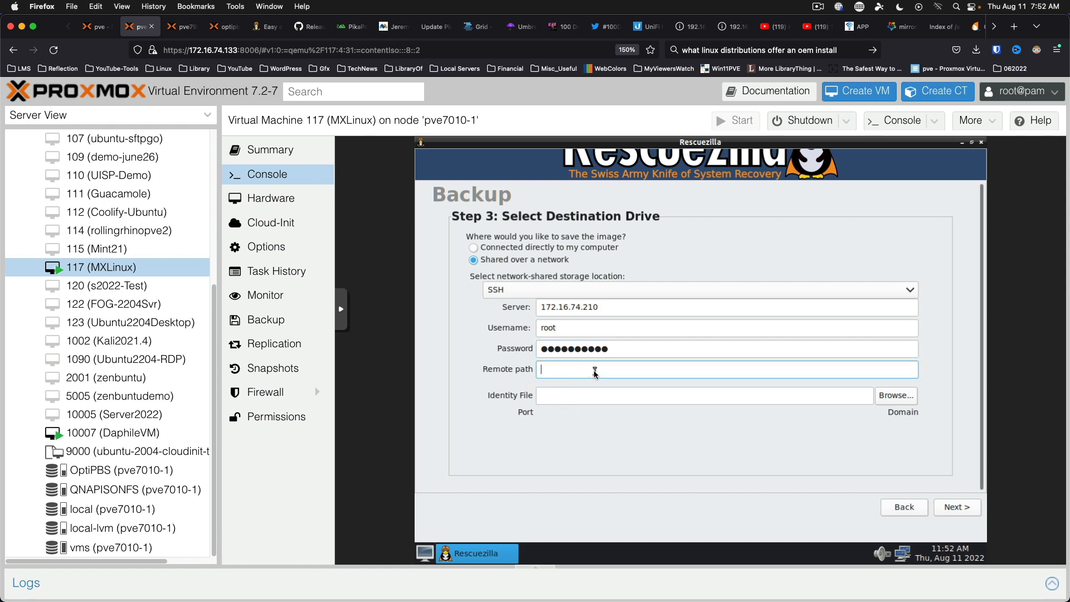
# Set the remote path to / and attempt the SSH connection, which fails.
pyautogui.write('/')
pyautogui.click(959, 510)
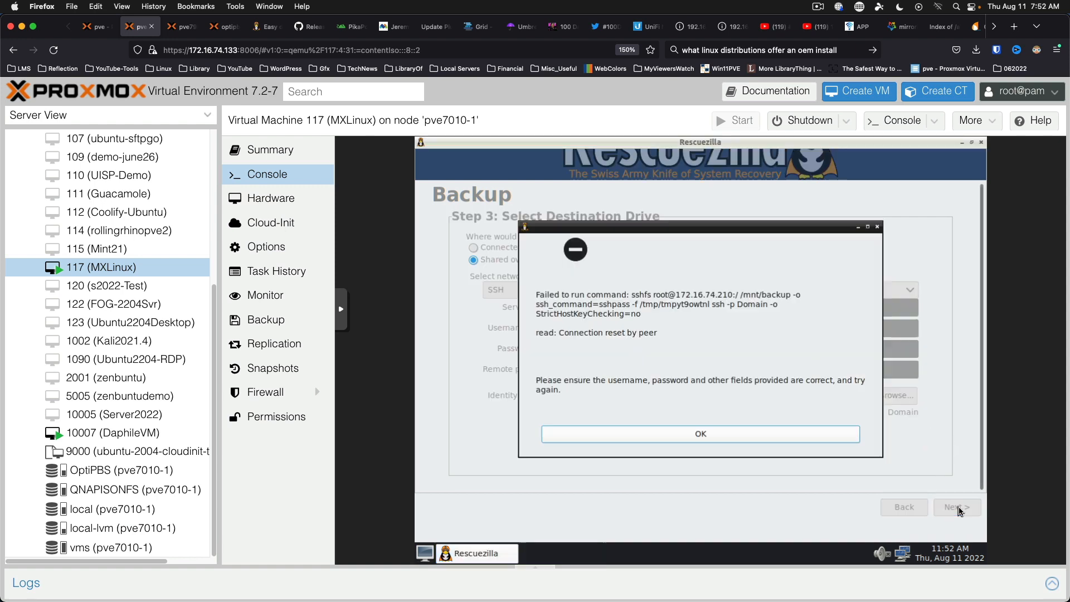
pyautogui.click(633, 440)
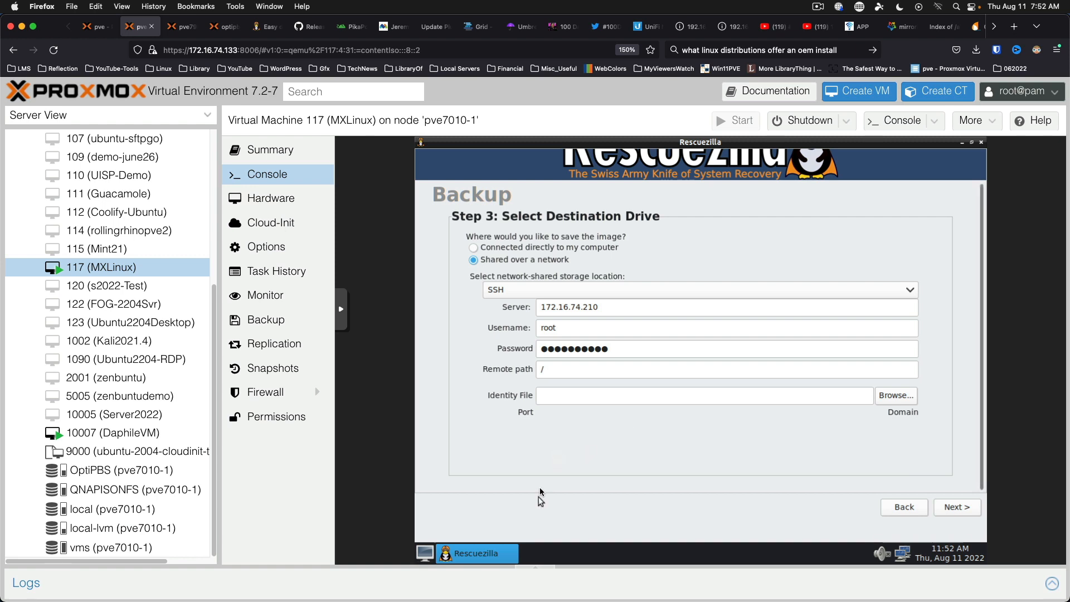
# Clear the remote path and retry the connection, which fails again with 'Connection reset by peer'.
pyautogui.click(589, 372)
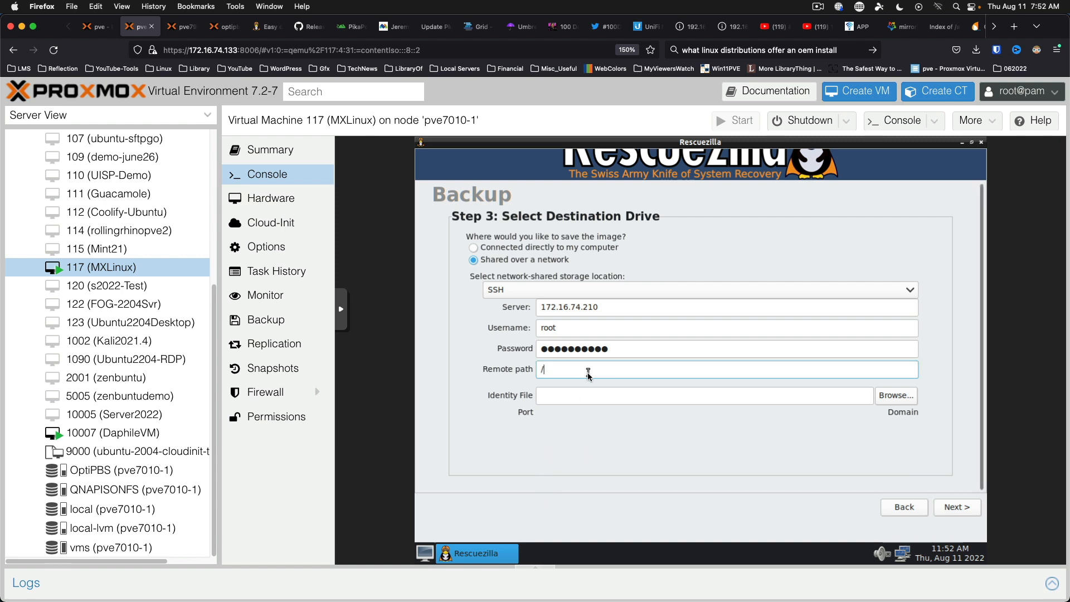
pyautogui.press('BackSpace')
pyautogui.click(941, 506)
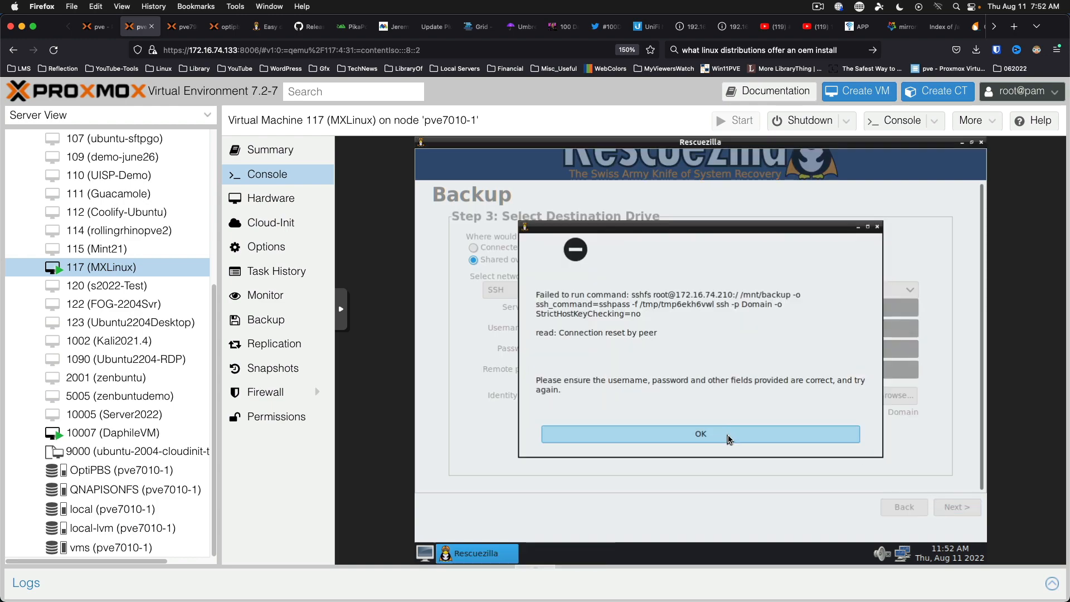
pyautogui.click(728, 439)
# In the server terminal, stop the running listing, clear the screen and go home with cd.
pyautogui.hotkey('ctrl', 'Right')
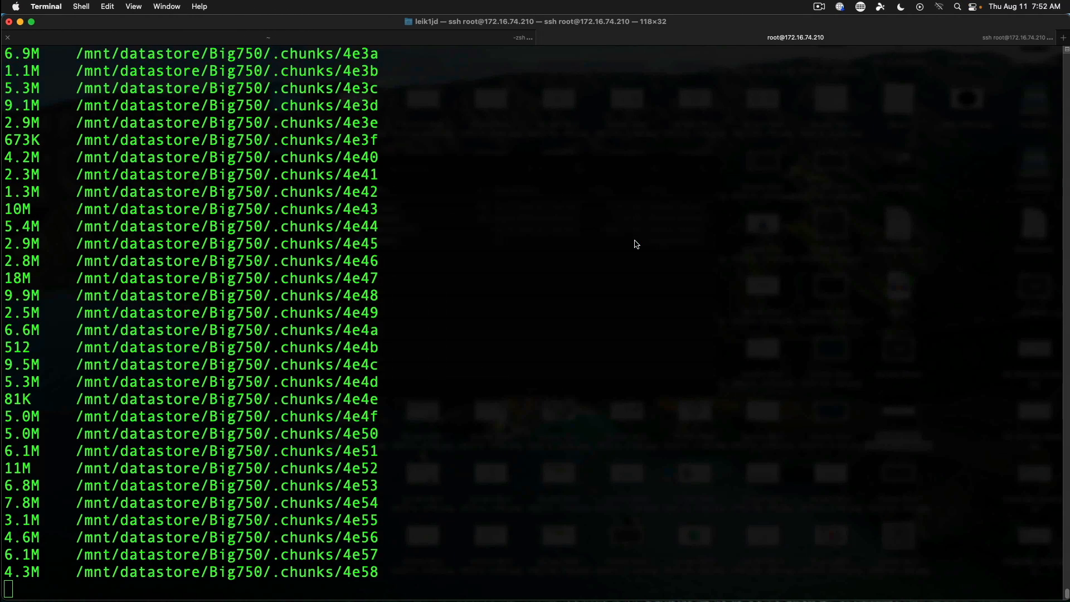
pyautogui.hotkey('ctrl', 'c')
pyautogui.hotkey('ctrl', 'l')
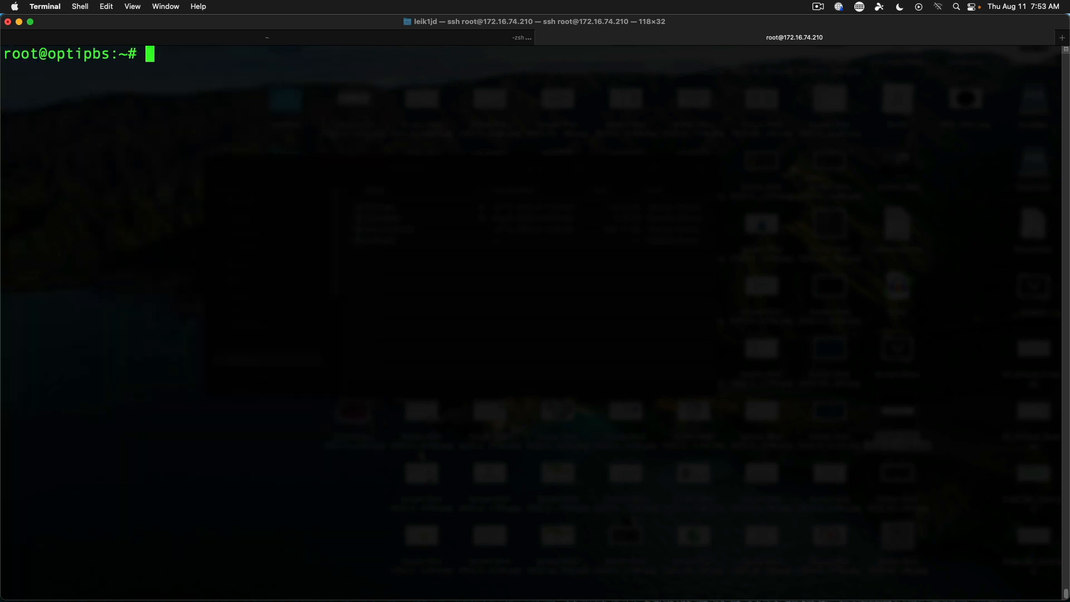
pyautogui.write('cd')
pyautogui.press('Return')
# Create a rescuezilla folder in the server's root directory and list it with ls.
pyautogui.write('cd ..')
pyautogui.press('Return')
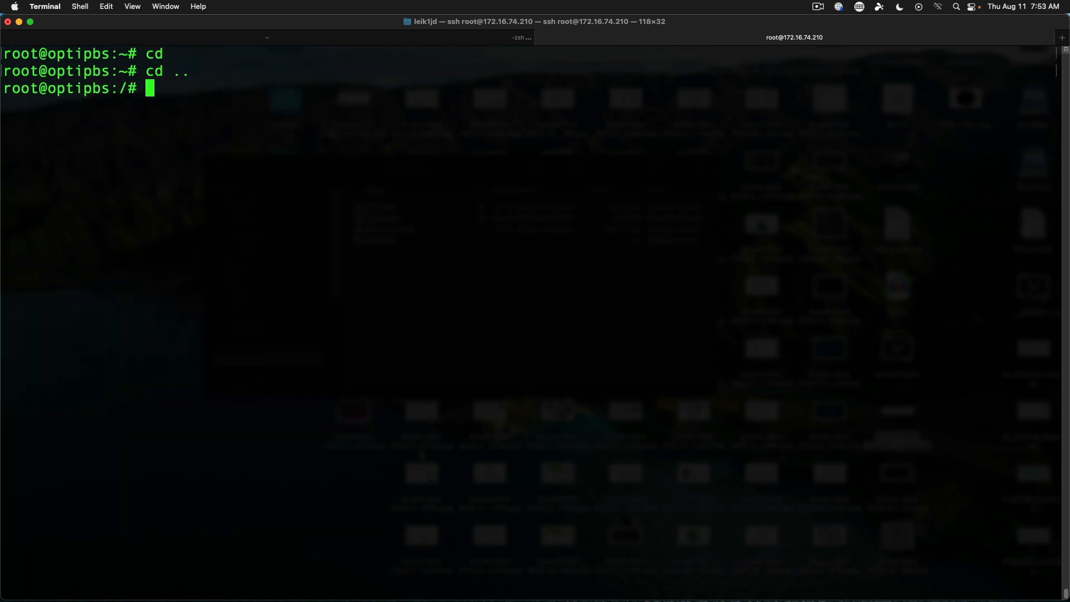
pyautogui.write('mkdir rescuezilla')
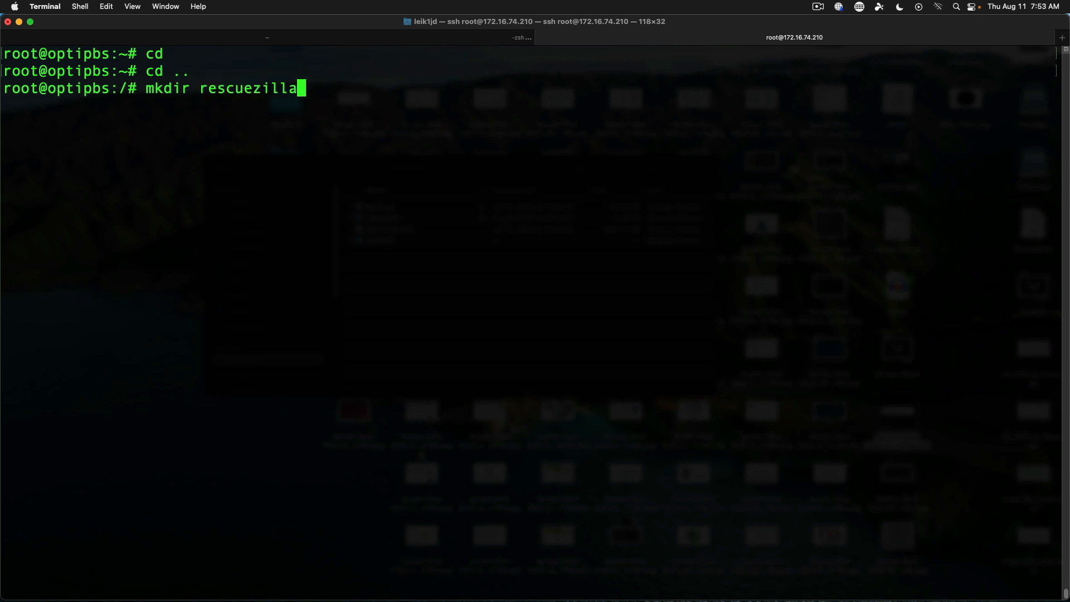
pyautogui.press('Return')
pyautogui.write('ls')
pyautogui.press('Return')
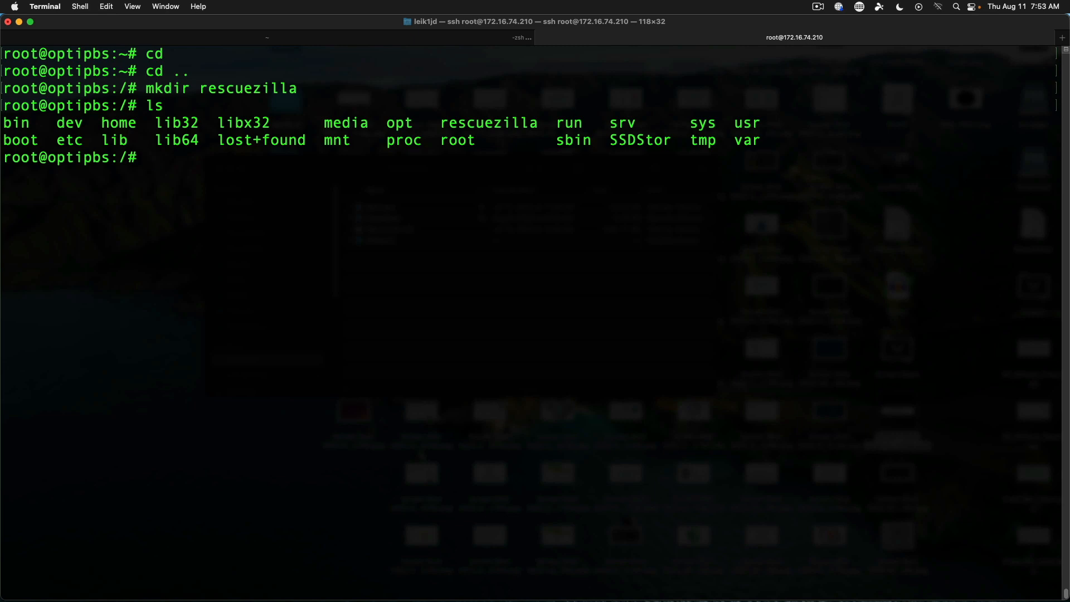
pyautogui.hotkey('ctrl', 'Left')
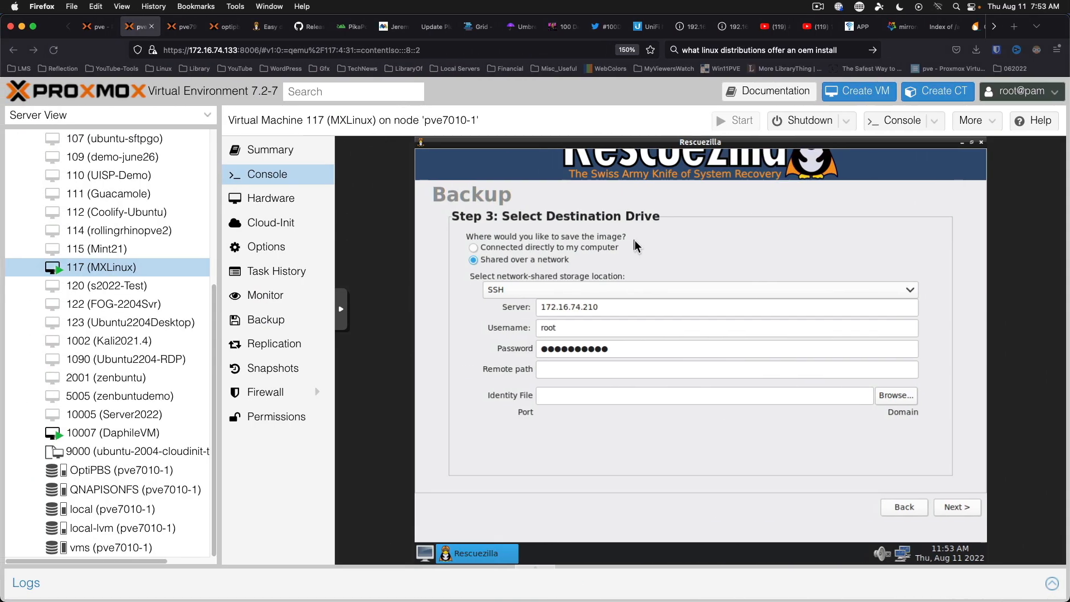
# Set the remote path to /rescuezilla and retry the SSH connection, which fails.
pyautogui.click(587, 368)
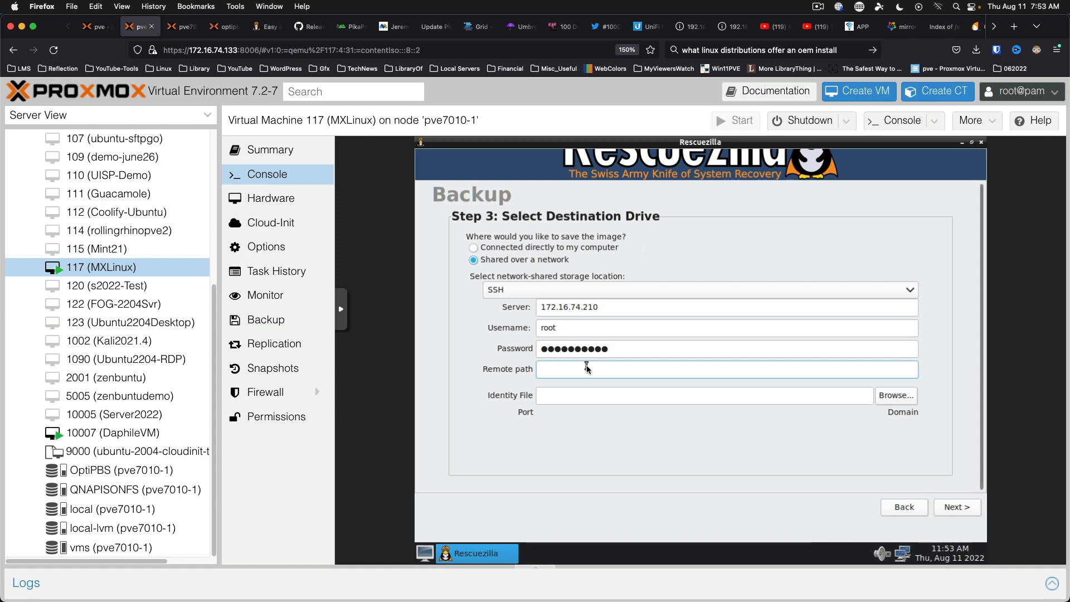
pyautogui.write('rescuezilla')
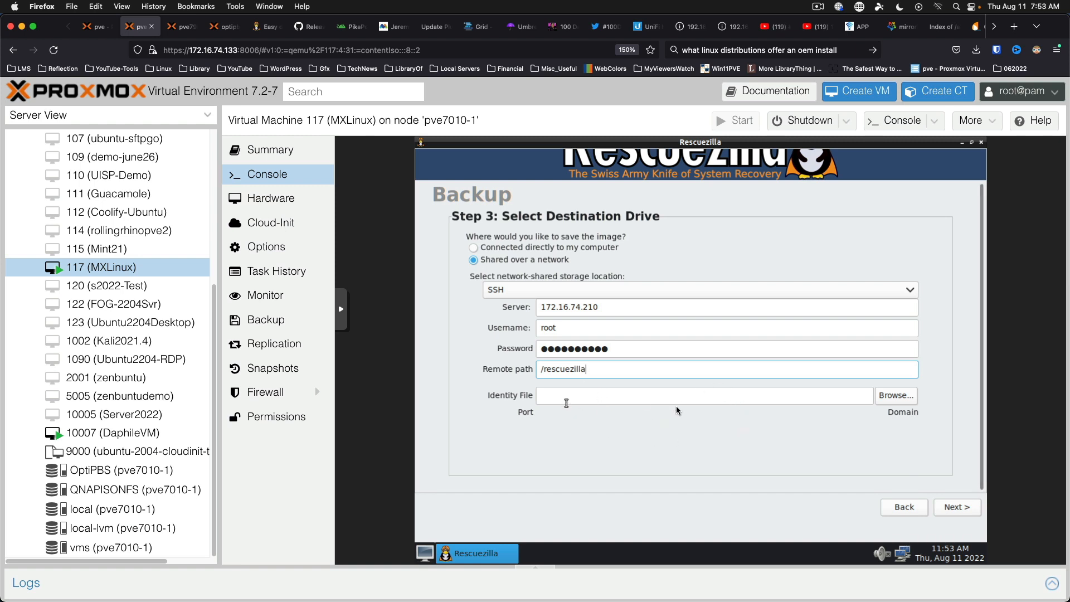
pyautogui.click(960, 509)
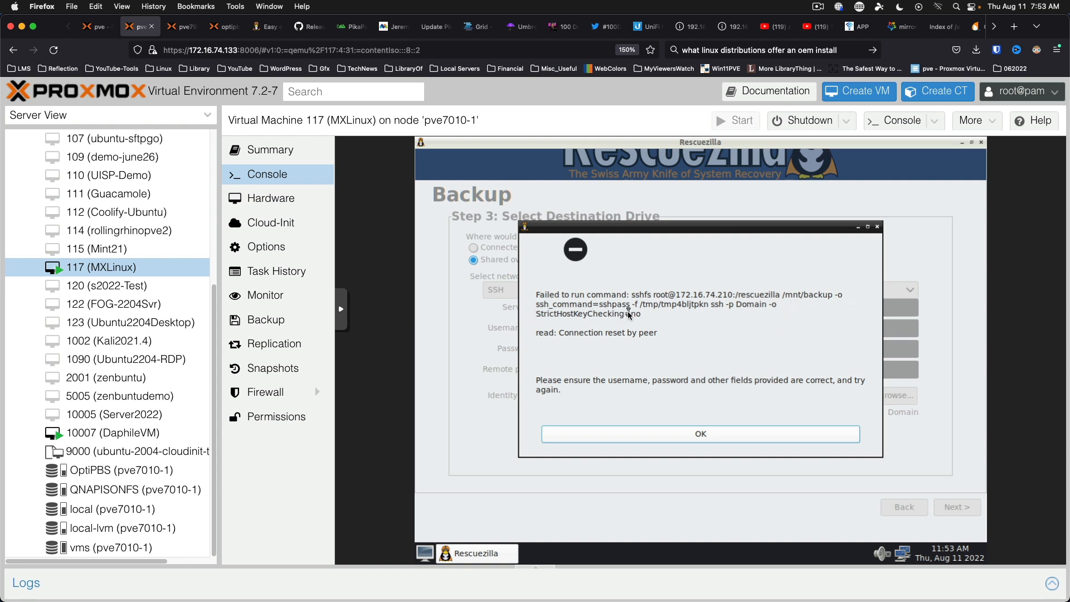
pyautogui.click(696, 431)
# Retype the SSH password and attempt the connection once more.
pyautogui.click(683, 348)
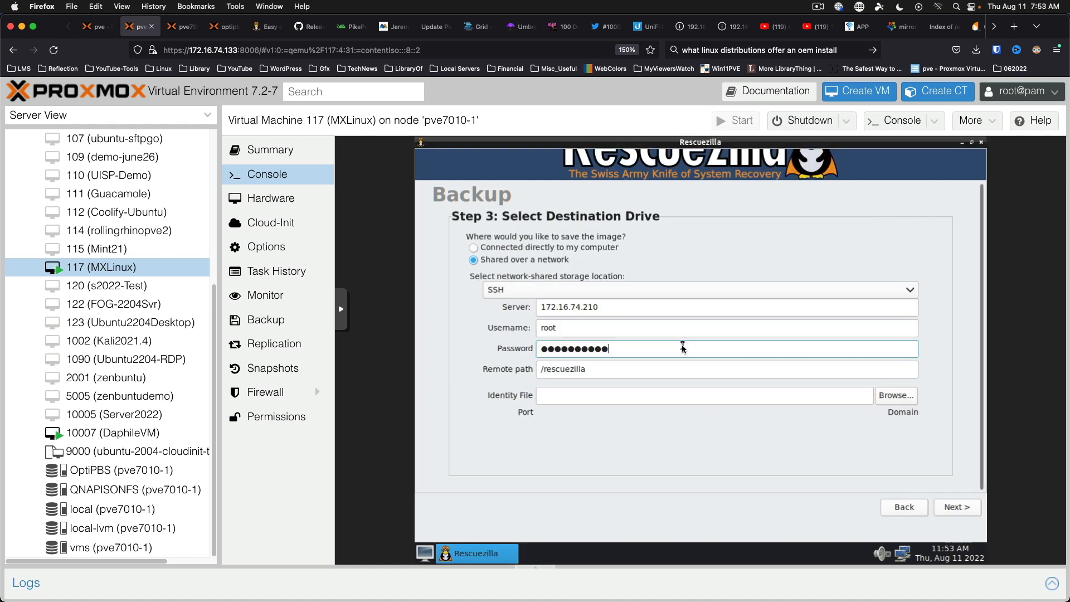
pyautogui.doubleClick(683, 349)
pyautogui.write('●')
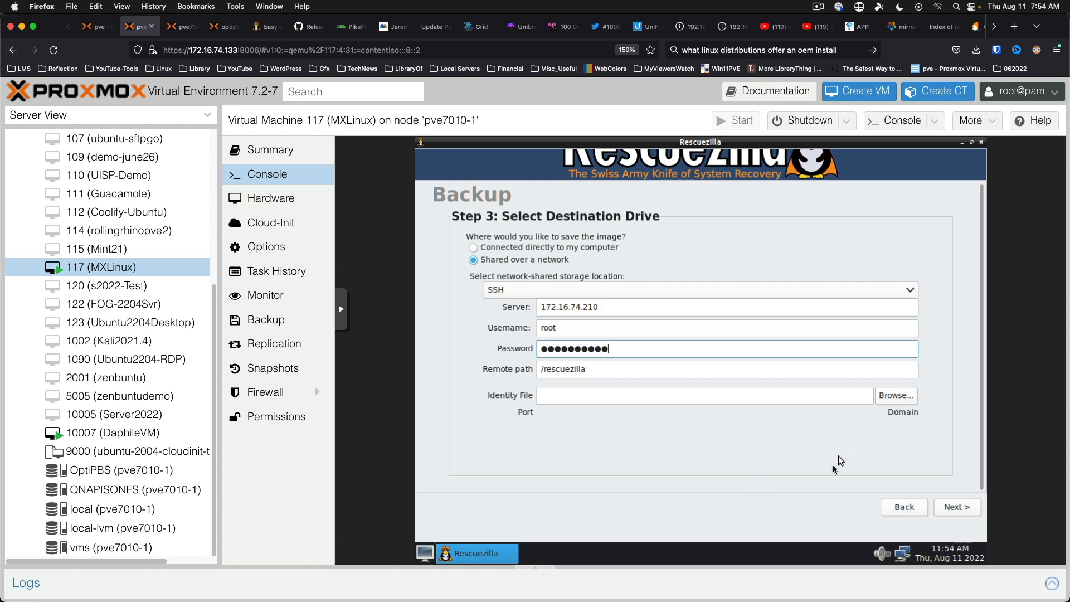
pyautogui.click(957, 507)
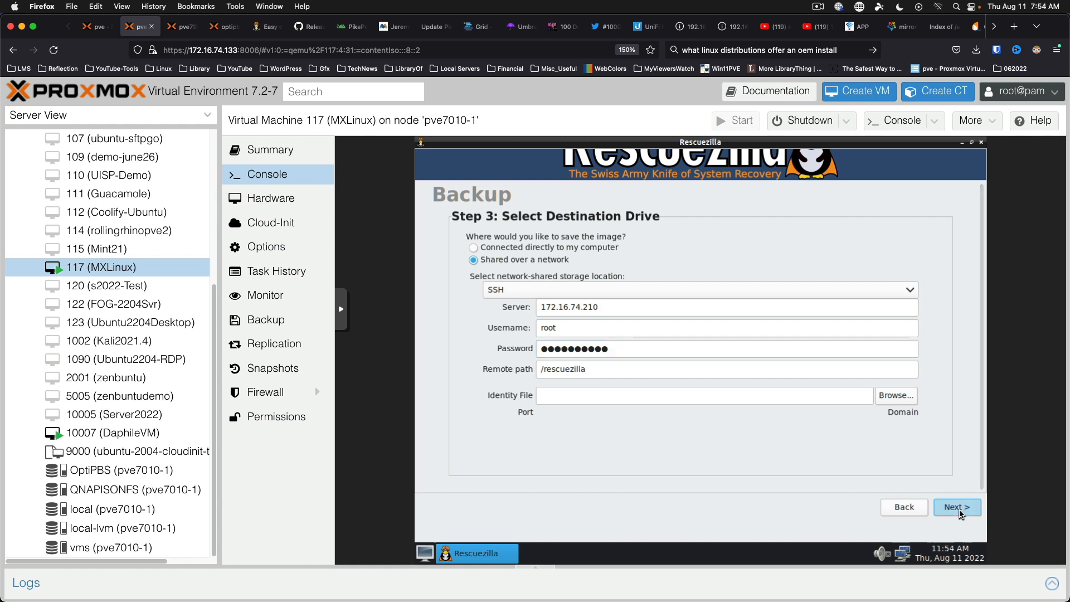
# Open VM 117's console in a separate noVNC window and close the Rescuezilla backup wizard.
pyautogui.click(803, 437)
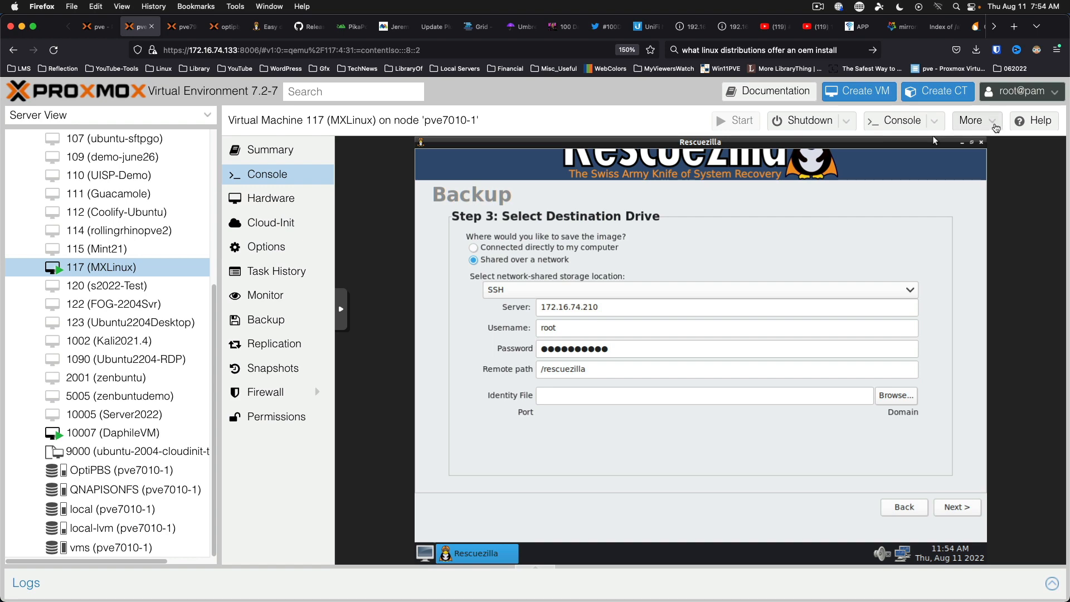
pyautogui.click(995, 125)
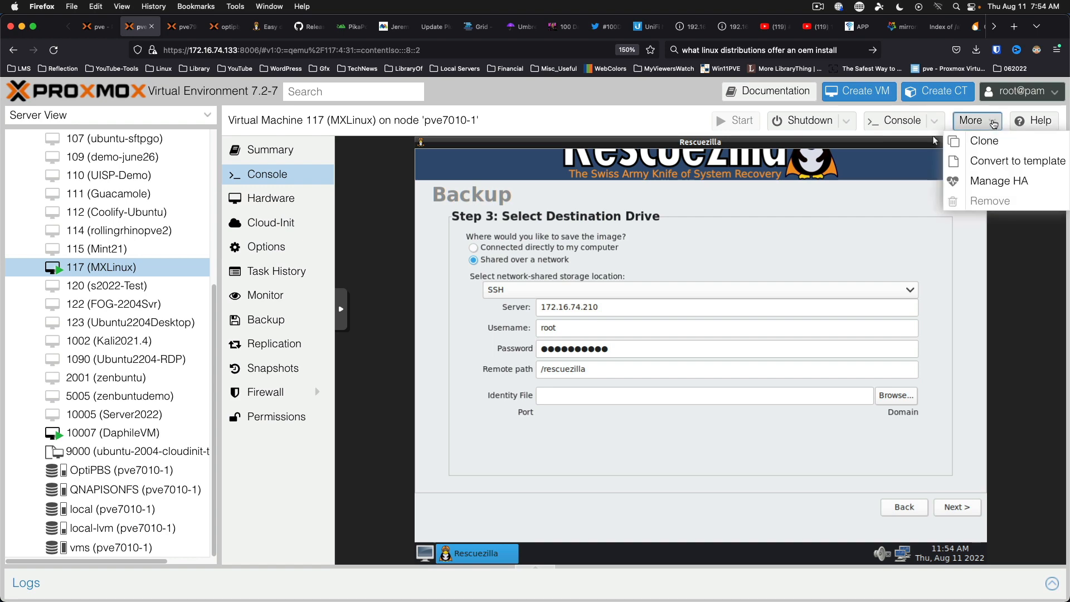
pyautogui.moveTo(894, 121)
pyautogui.click(933, 139)
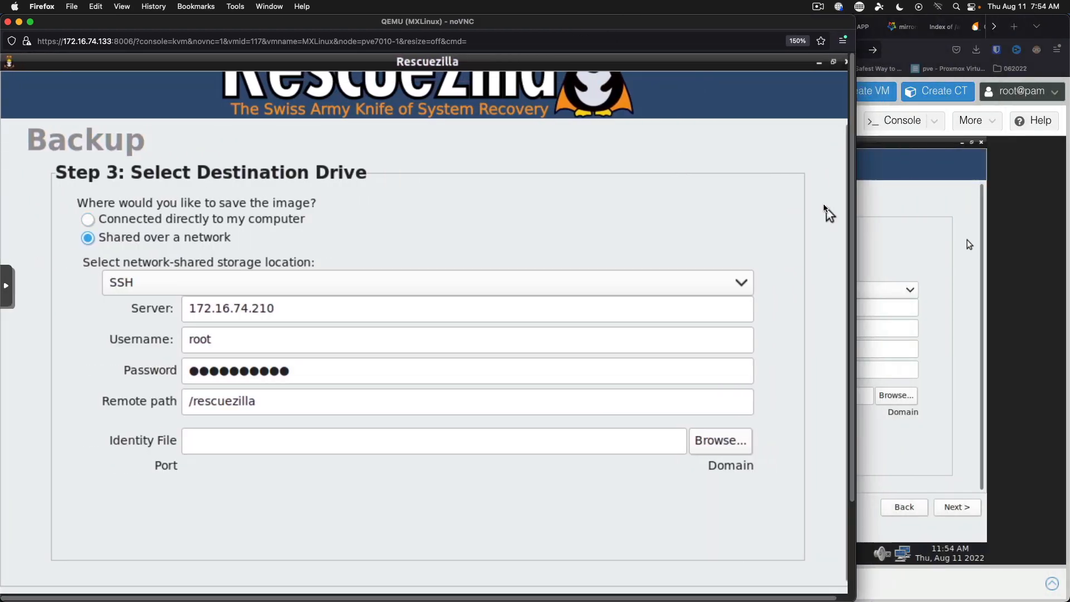
pyautogui.click(818, 62)
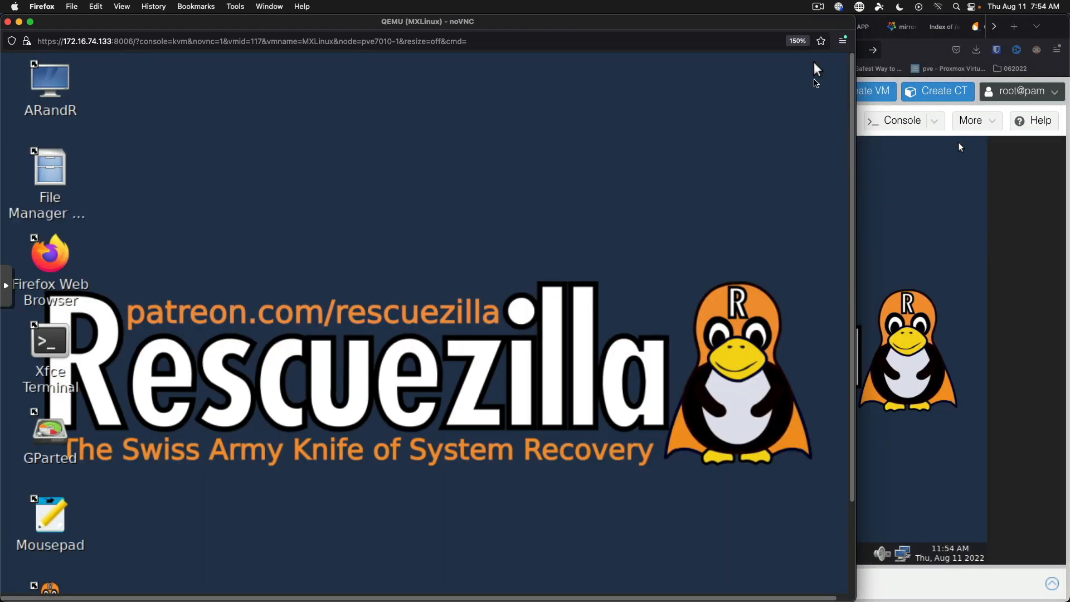
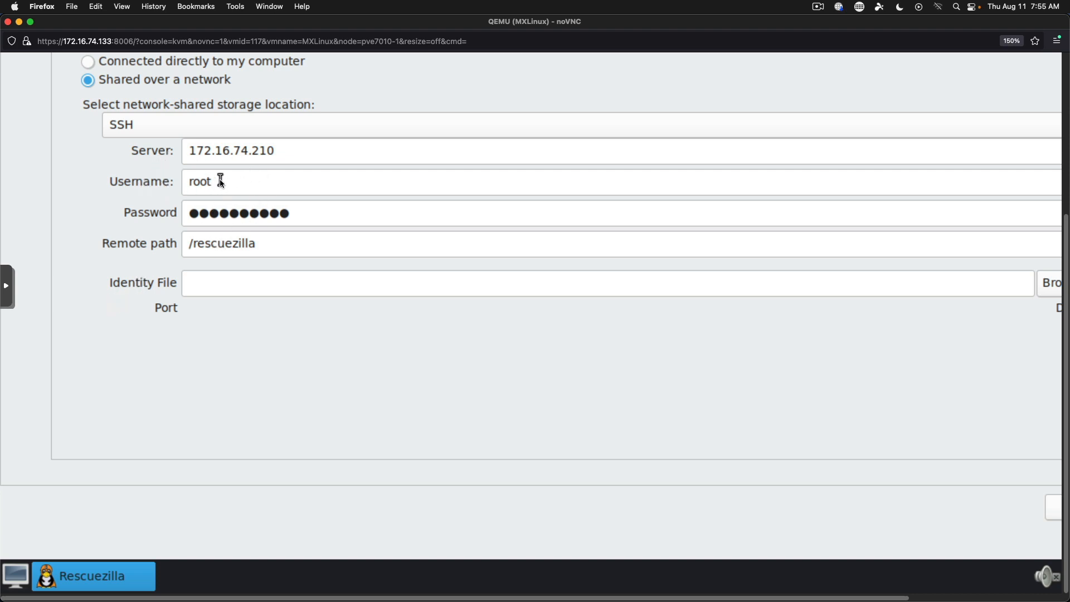
# Select the existing username in the SSH form so it can be replaced.
pyautogui.moveTo(221, 181); pyautogui.dragTo(161, 181)
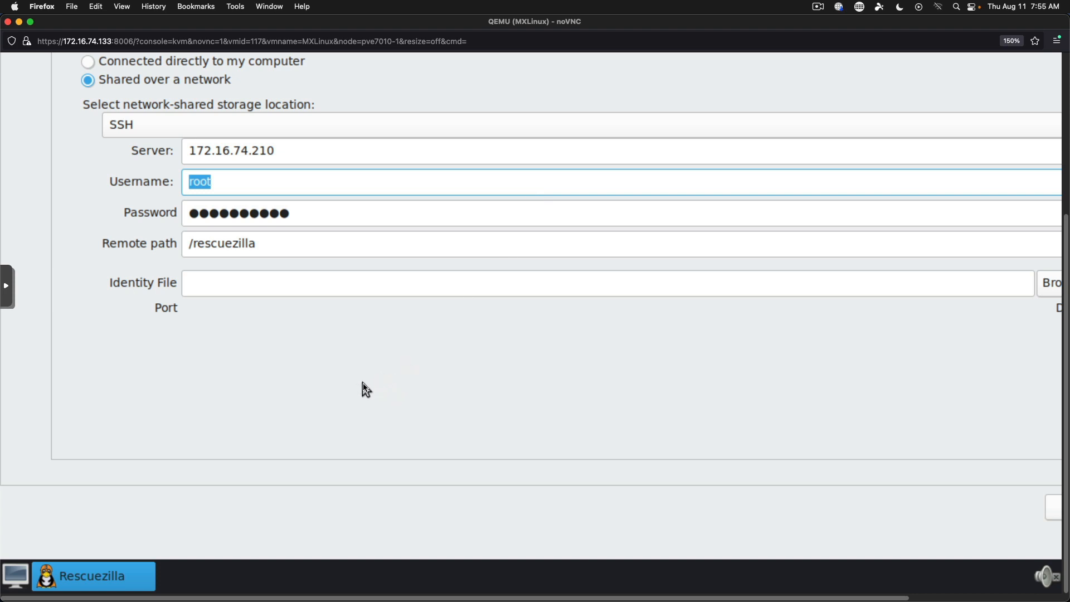
# Switch the network destination to a Windows shared folder at server \\172.16.74.55.
pyautogui.click(152, 124)
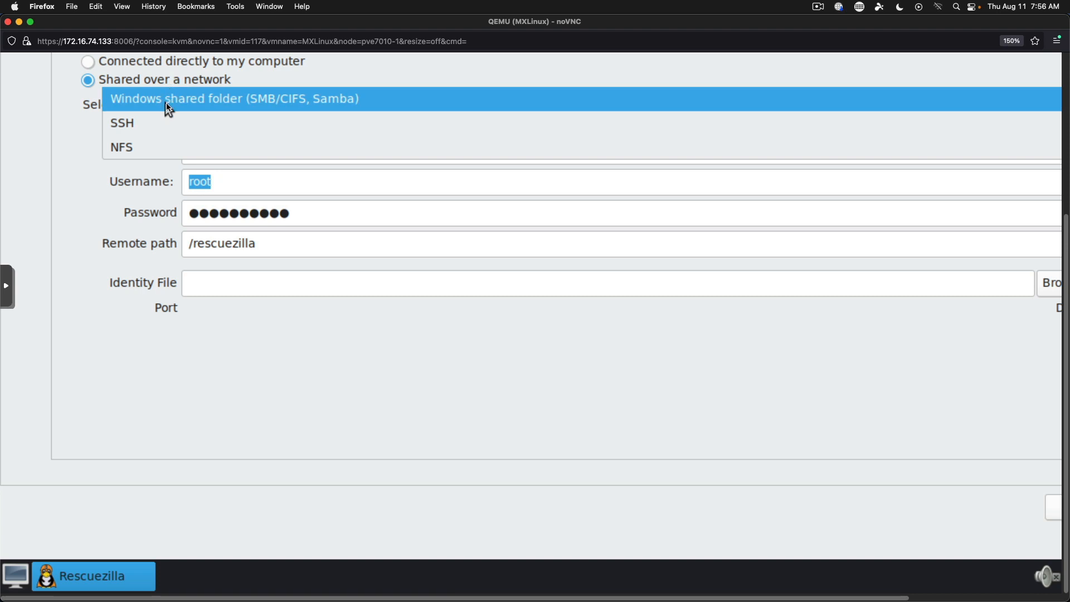
pyautogui.click(167, 103)
pyautogui.tripleClick(432, 154)
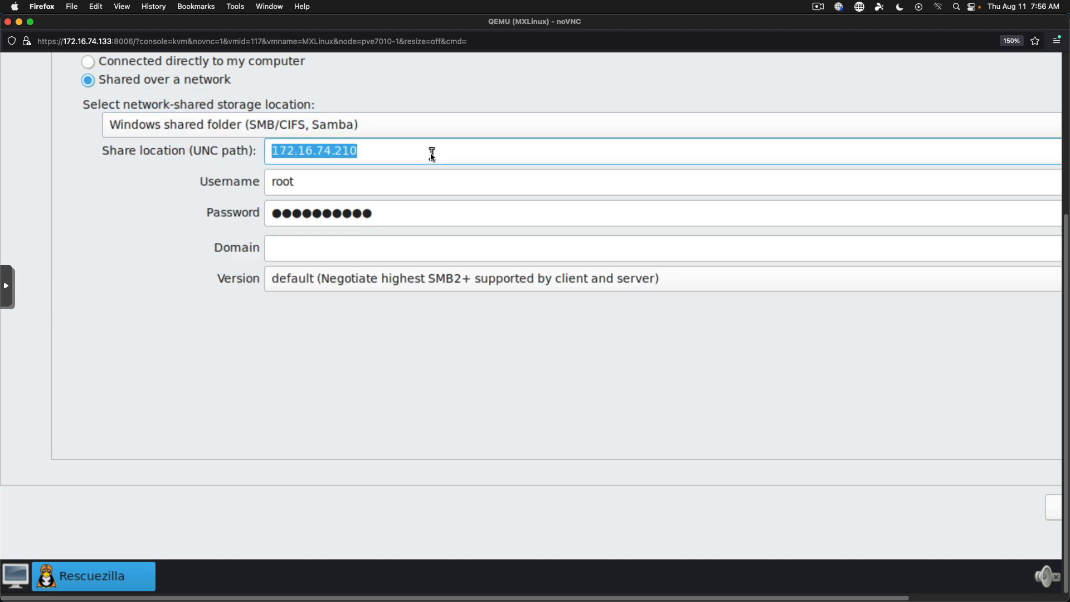
pyautogui.write('\\\\172.16.')
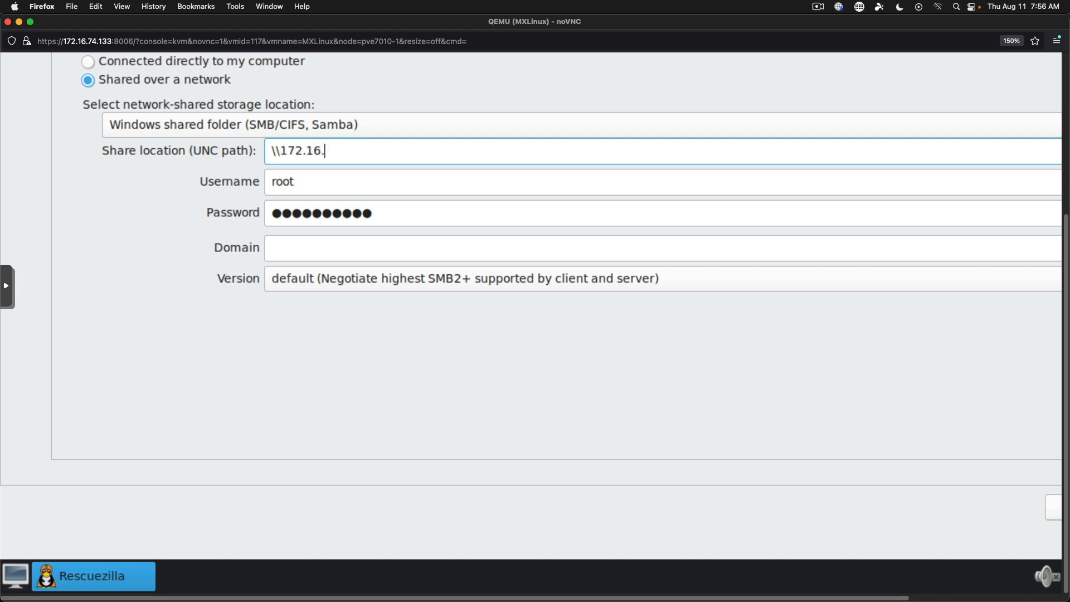
pyautogui.write('74.55')
# Enter the share username and password, extend the path to \Download, and continue.
pyautogui.press('Tab')
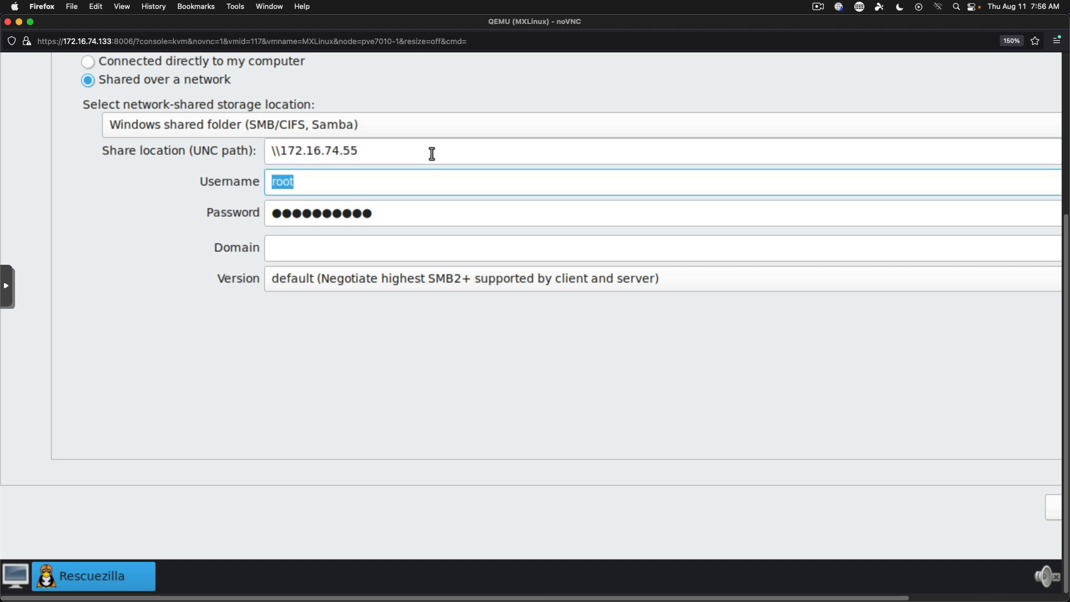
pyautogui.write('leik1jd')
pyautogui.press('Tab')
pyautogui.press('BackSpace')
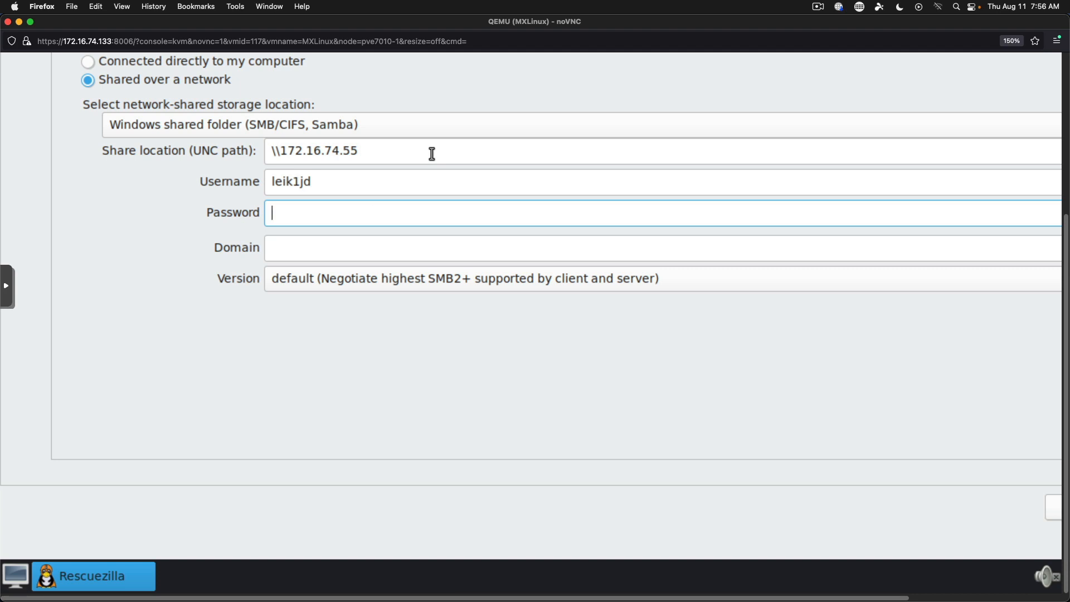
pyautogui.write('●●●●●')
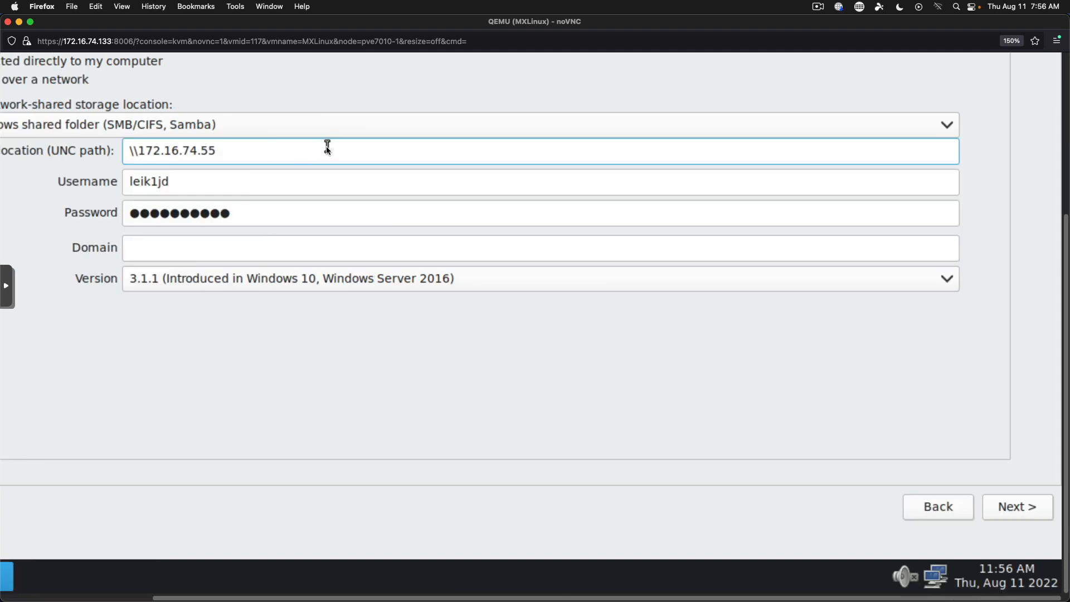
pyautogui.write('\\Download')
pyautogui.click(1017, 508)
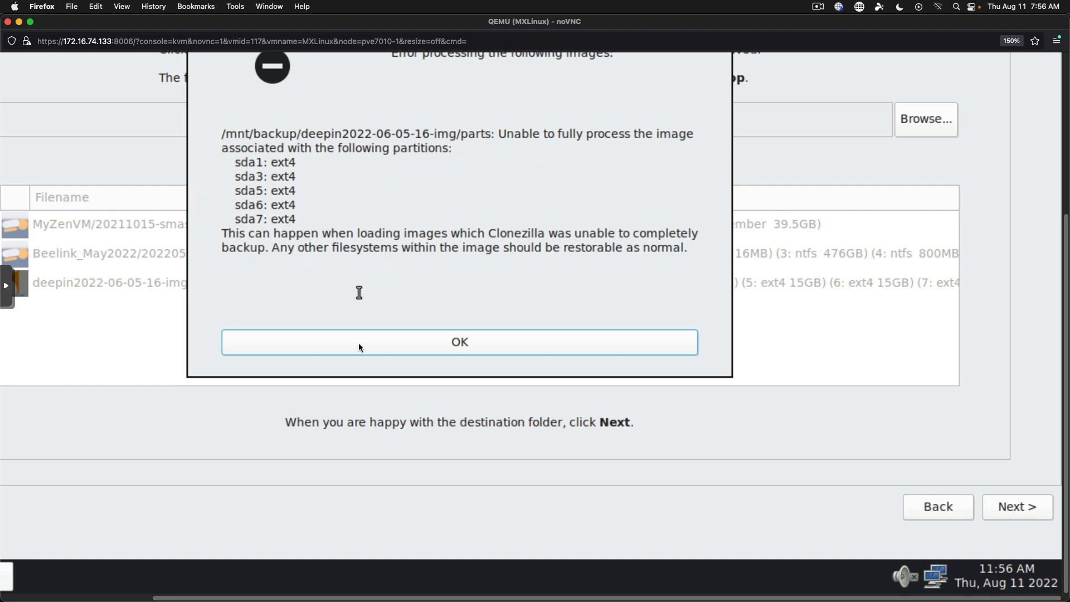
# Dismiss the partition error, create a Demo folder inside Test1, and accept it as destination.
pyautogui.click(343, 351)
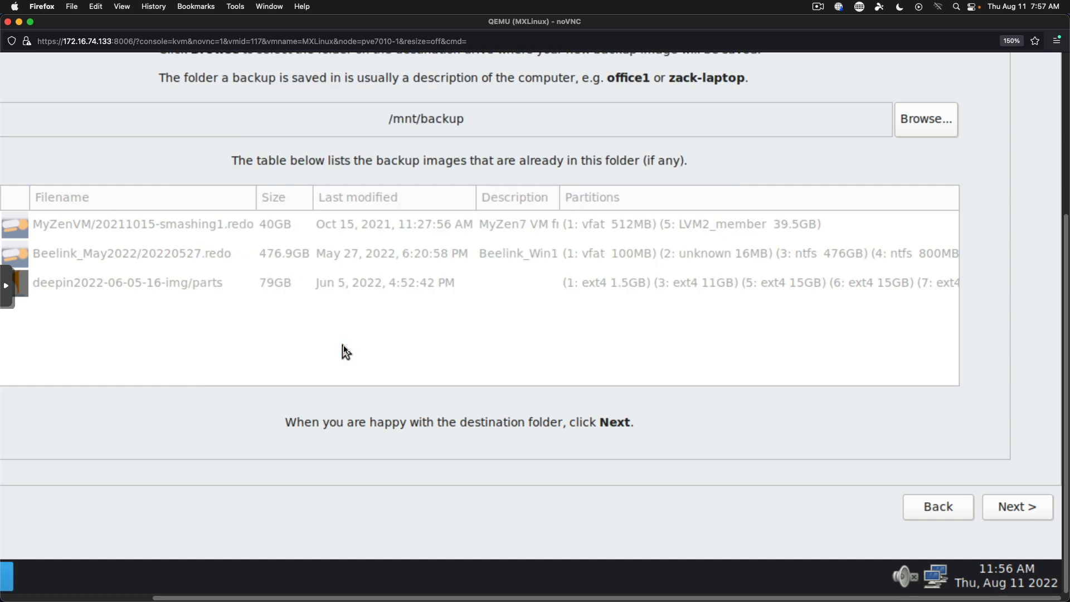
pyautogui.click(916, 127)
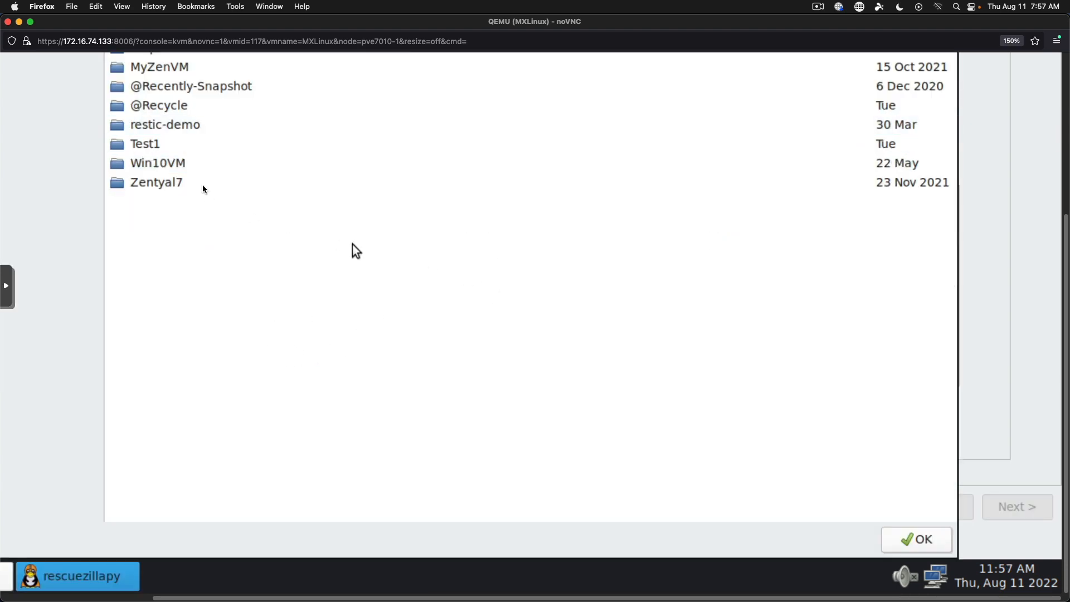
pyautogui.doubleClick(166, 143)
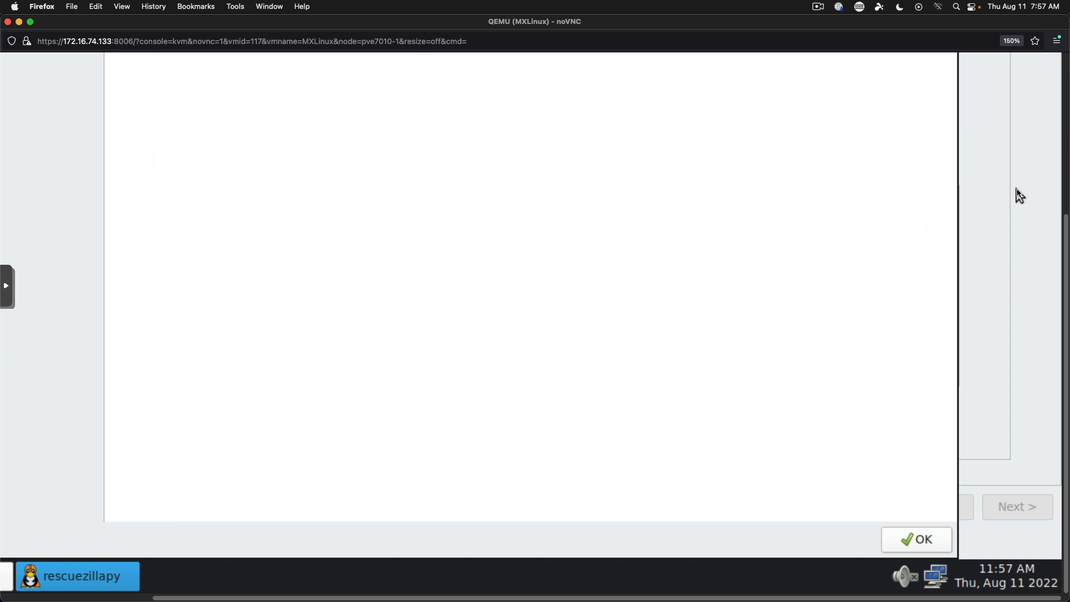
pyautogui.scroll(5, 1057, 168)
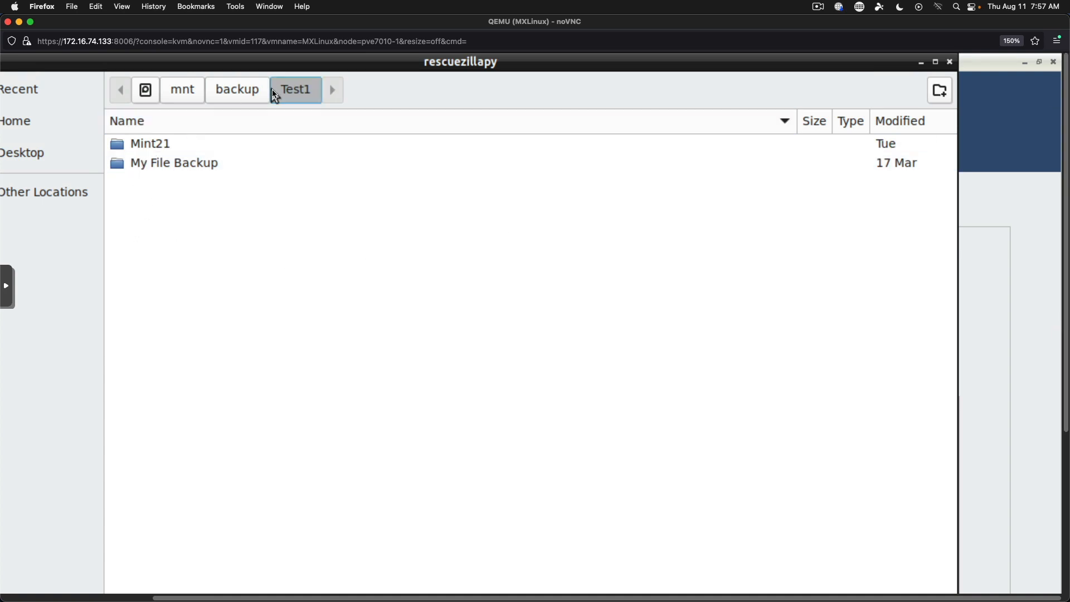
pyautogui.click(940, 92)
pyautogui.write('Demo')
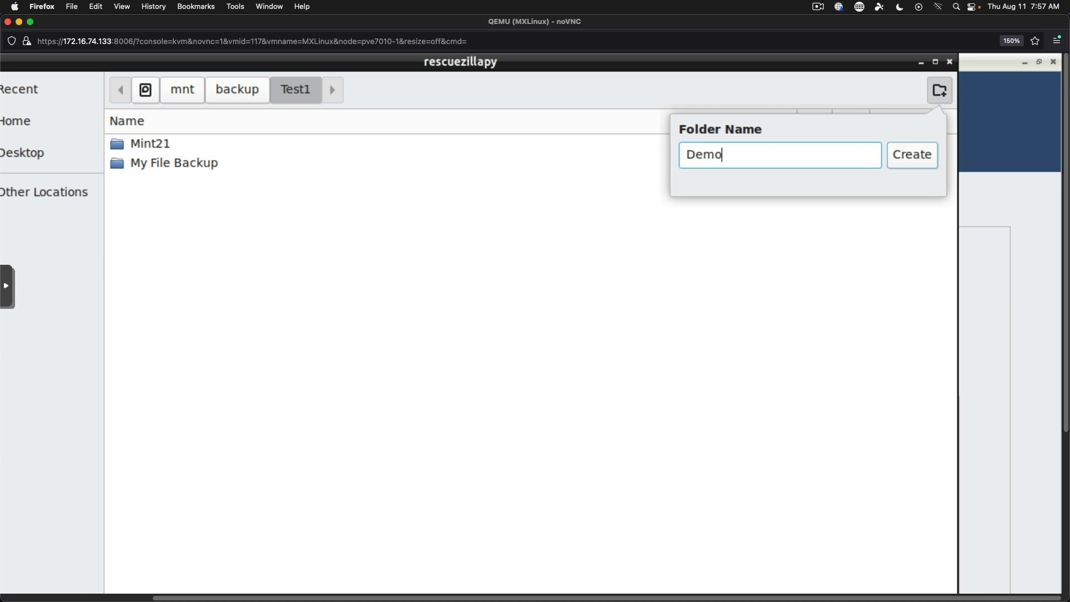
pyautogui.press('Return')
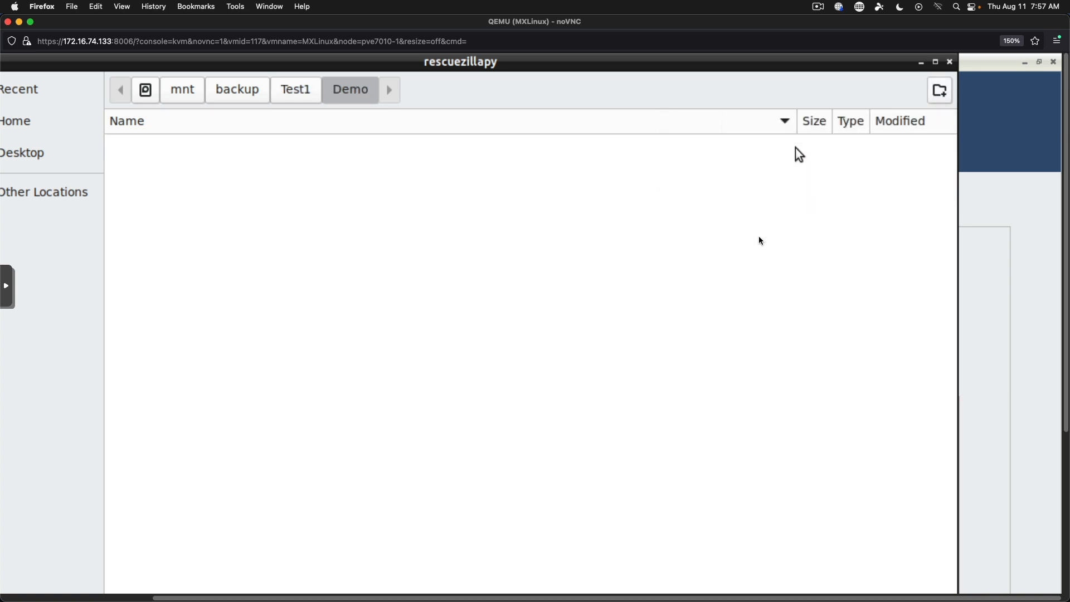
pyautogui.press('Return')
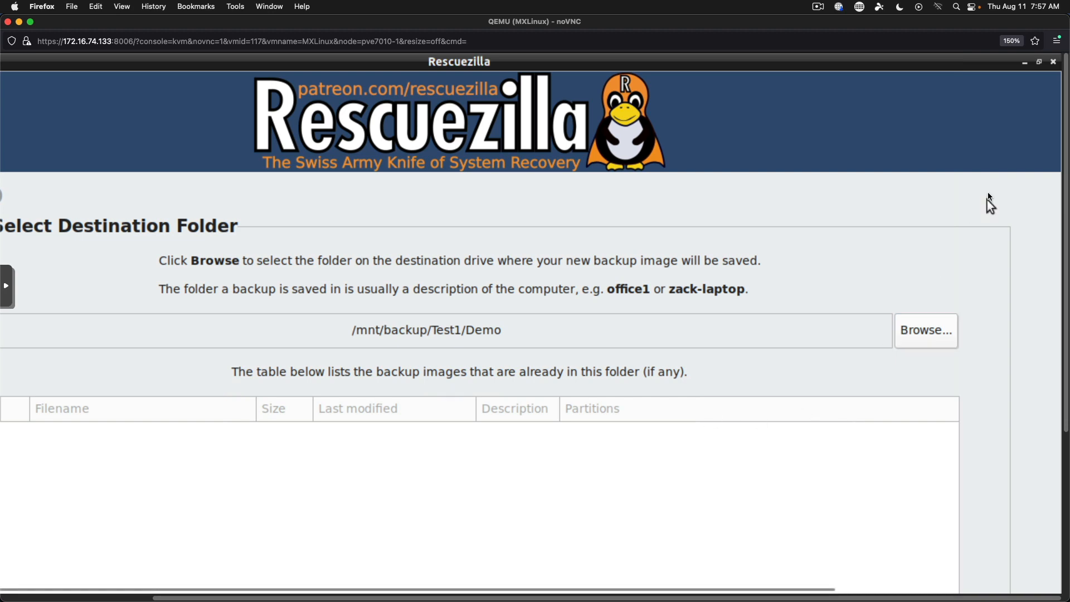
# Restore the Rescuezilla window and accept the default backup image name.
pyautogui.click(1039, 62)
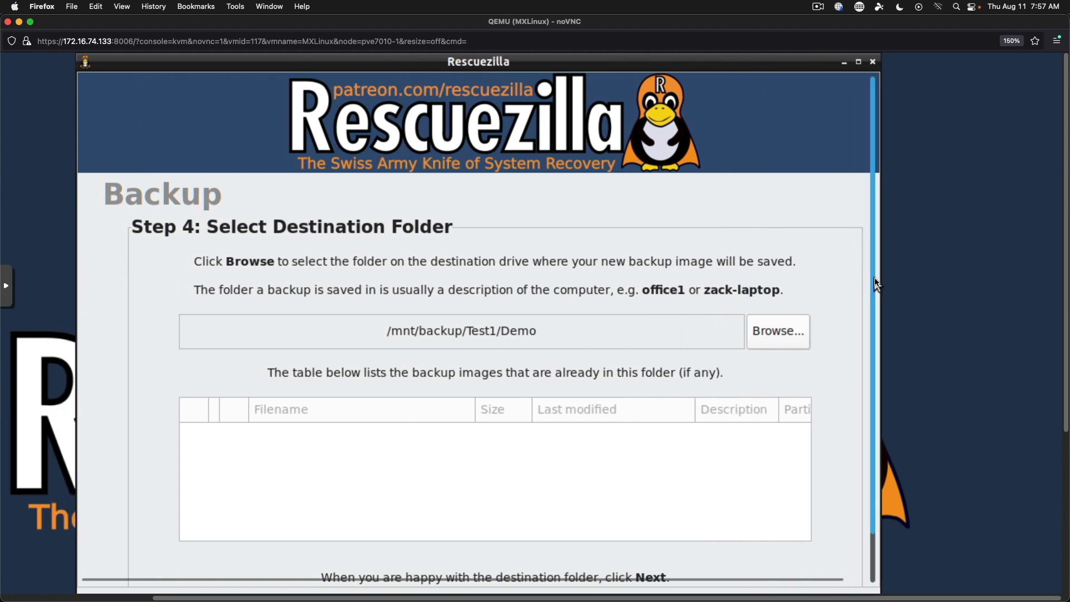
pyautogui.scroll(-1, 869, 334)
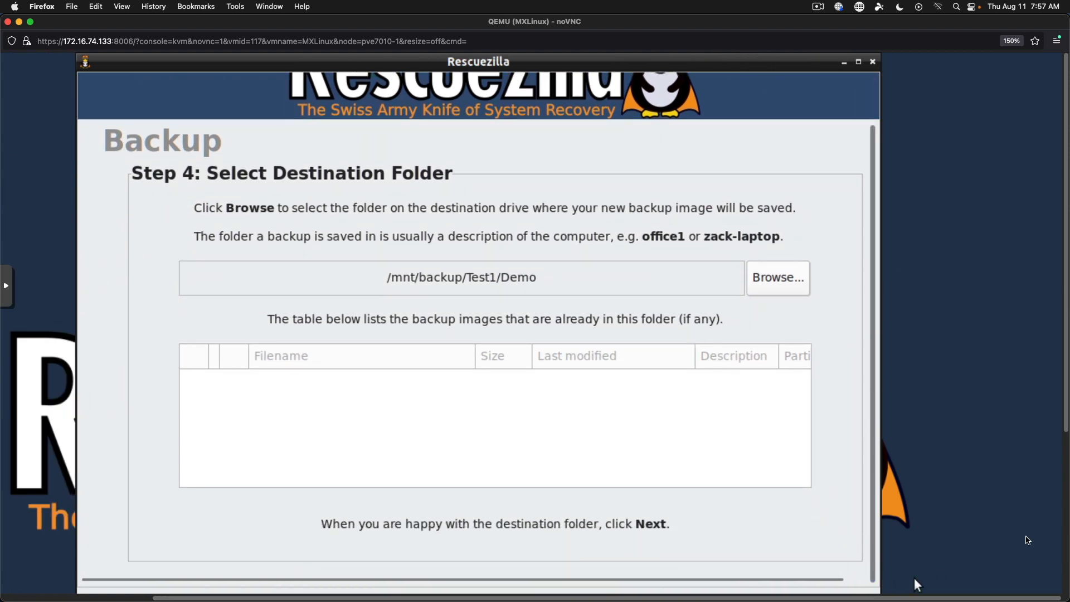
pyautogui.scroll(-4, 975, 462)
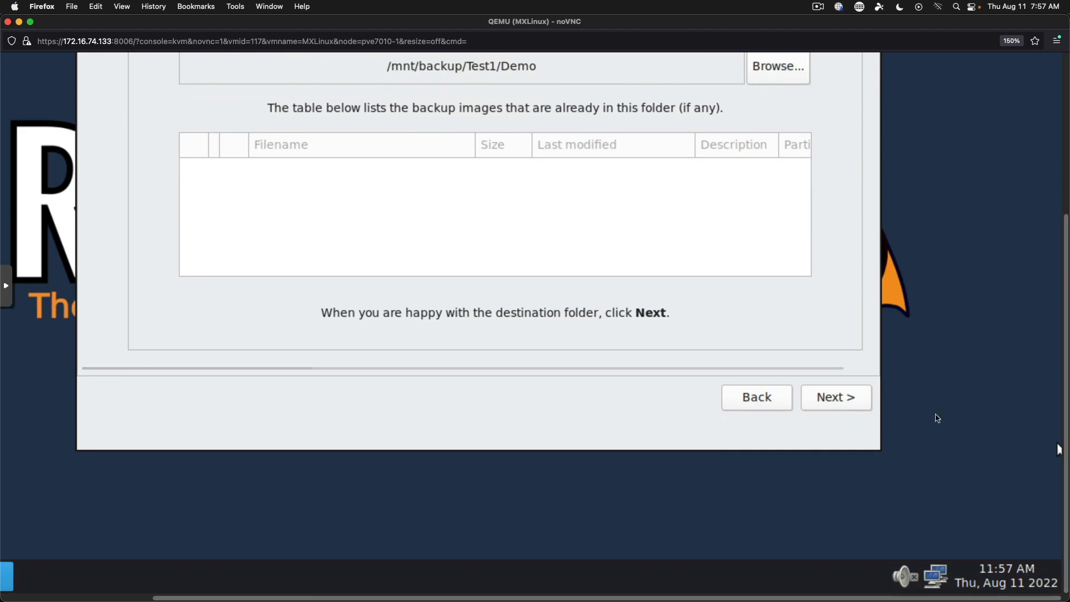
pyautogui.click(852, 405)
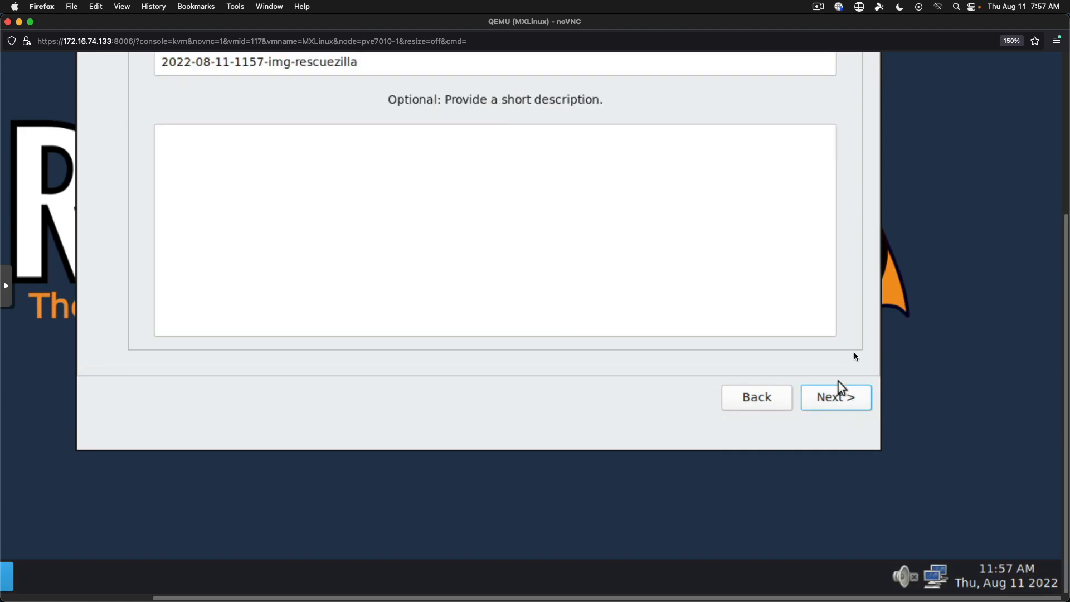
pyautogui.moveTo(1066, 305); pyautogui.dragTo(1063, 212)
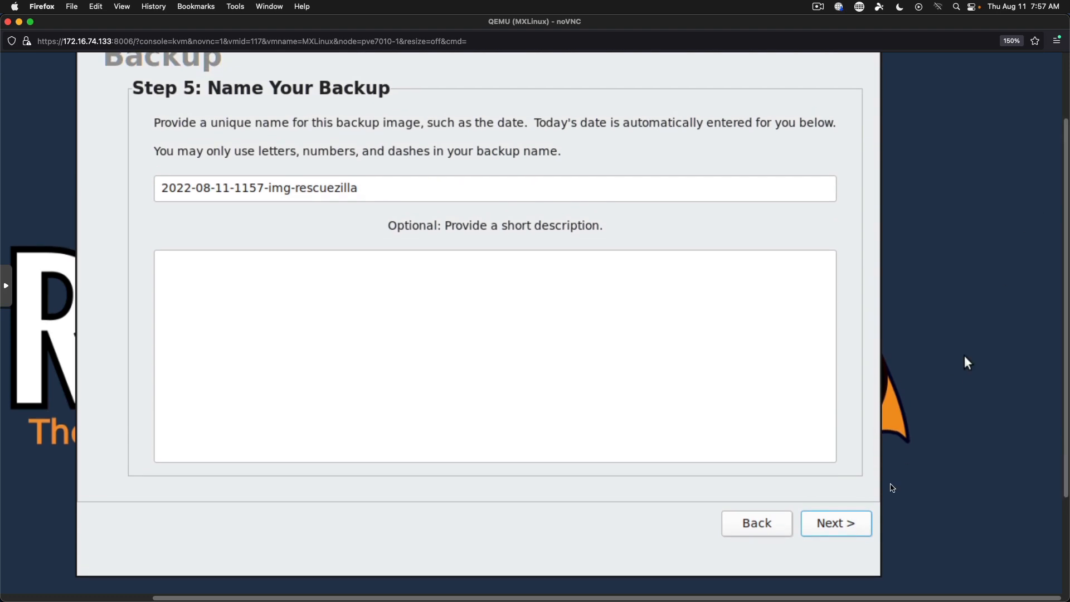
pyautogui.click(848, 532)
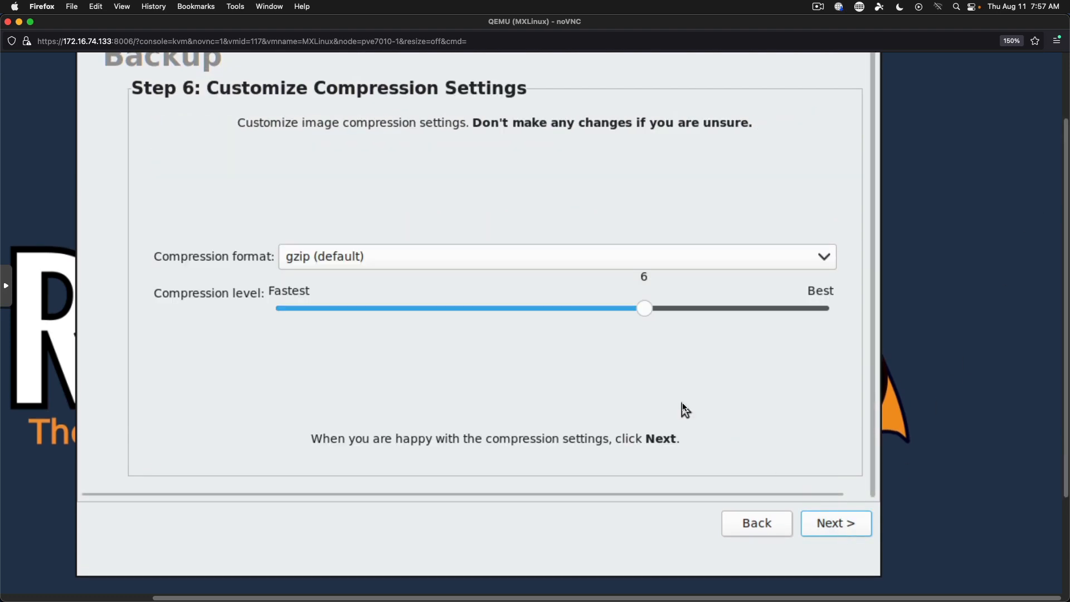
# Choose bzip2 compression at level 2 and proceed to the confirmation summary.
pyautogui.click(504, 261)
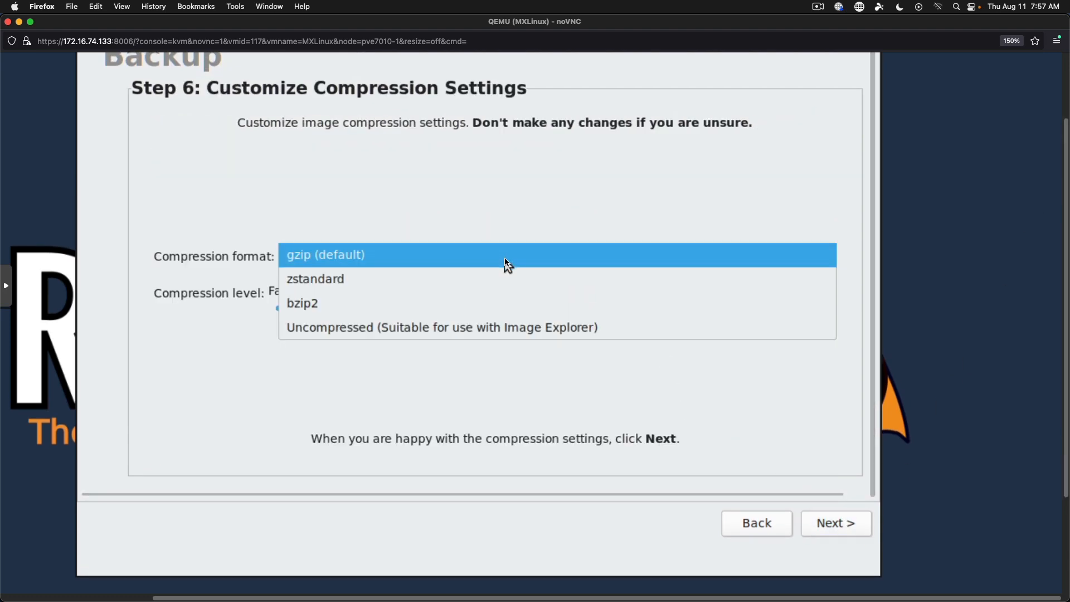
pyautogui.click(343, 306)
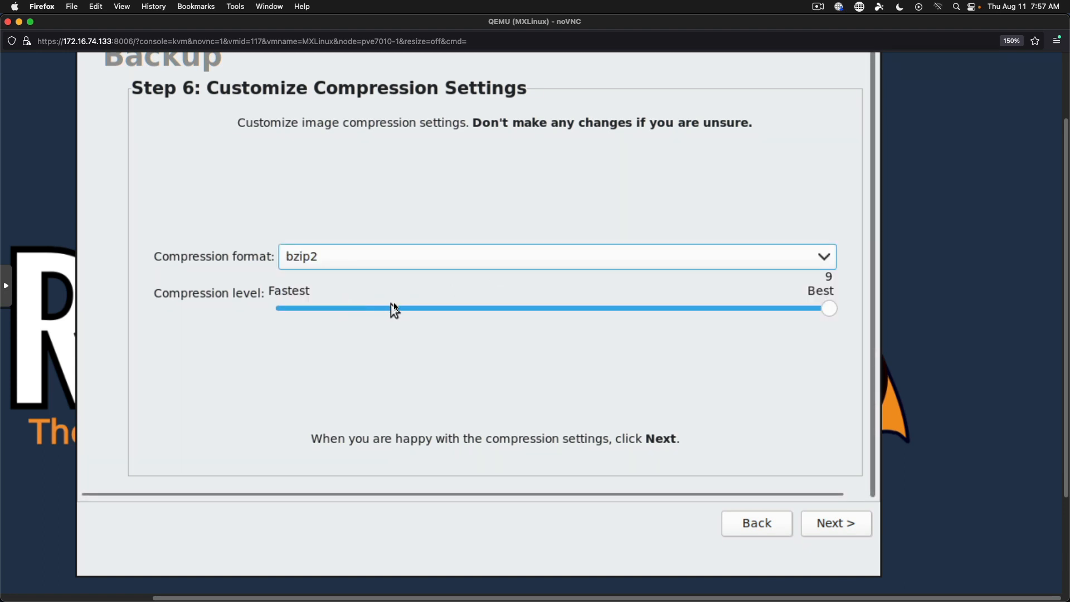
pyautogui.click(424, 312)
pyautogui.click(375, 313)
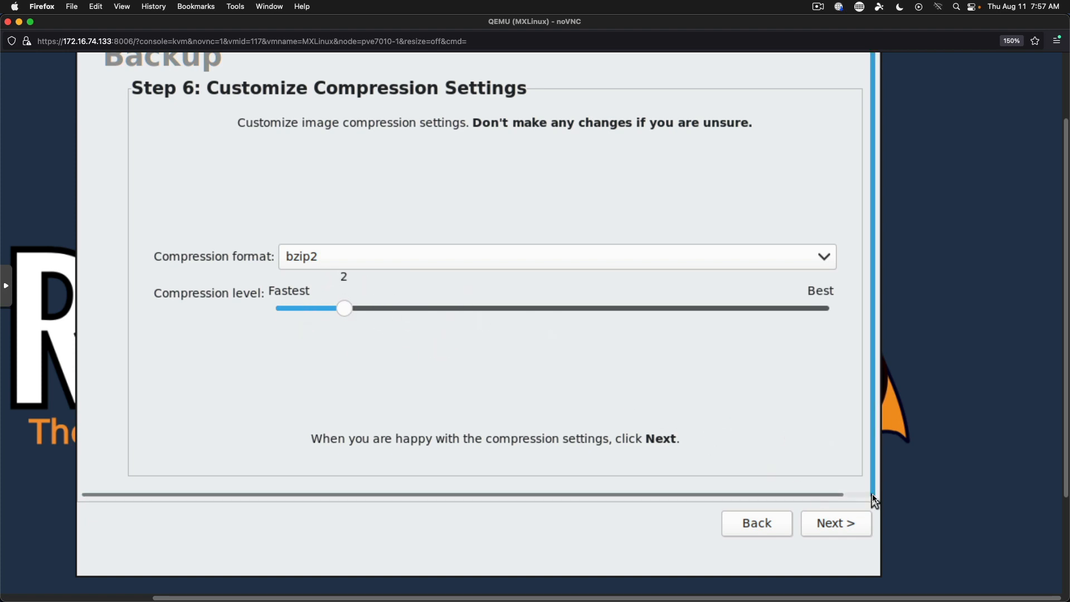
pyautogui.click(851, 532)
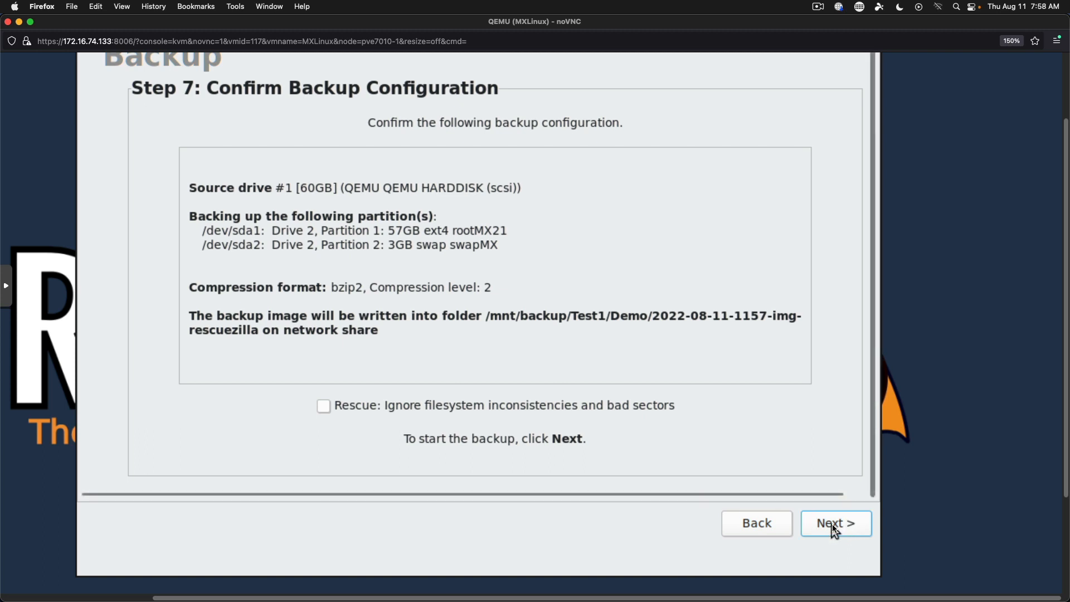
# Start writing the backup image to the Demo folder, then switch back to the browser.
pyautogui.click(834, 529)
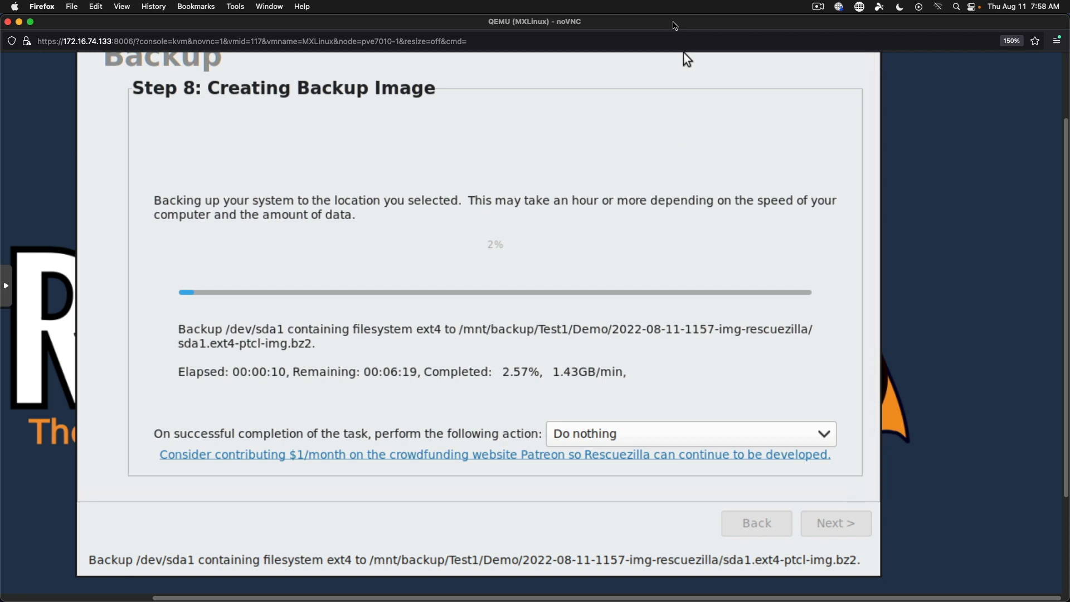
pyautogui.press('super+Tab')
pyautogui.press('super+shift+Tab')
# Bring up the Firefox window showing the Rescuezilla download page.
pyautogui.click(269, 6)
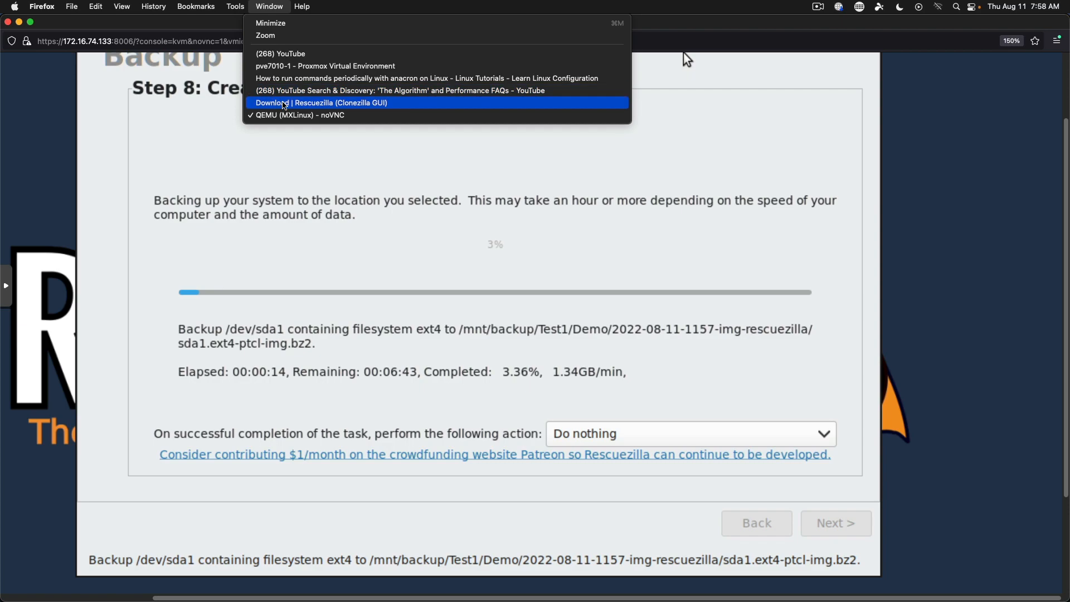
pyautogui.click(301, 103)
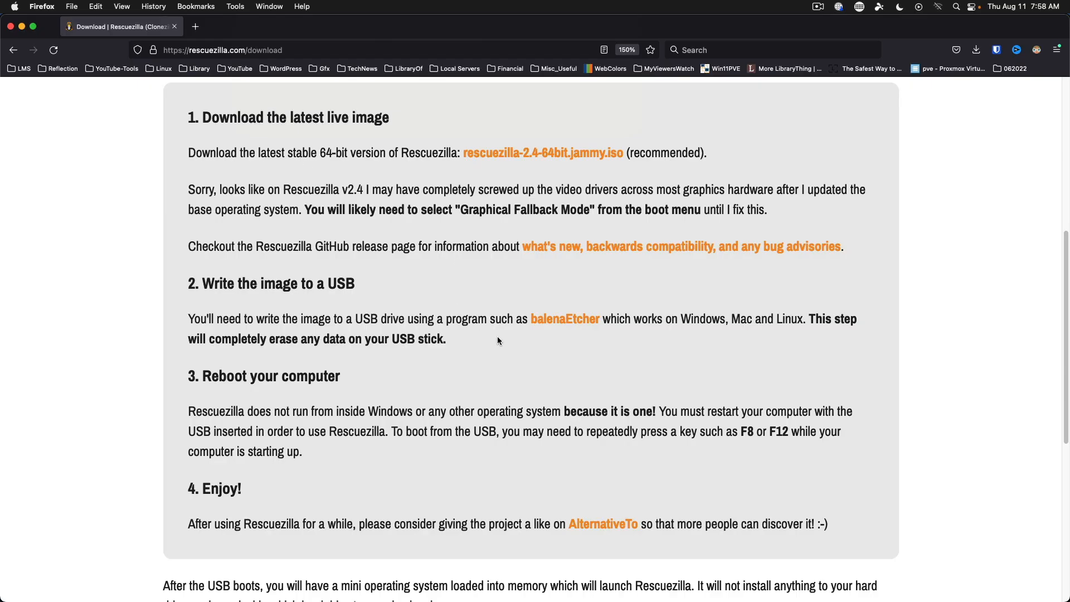
pyautogui.scroll(-5, 497, 336)
pyautogui.scroll(5, 497, 336)
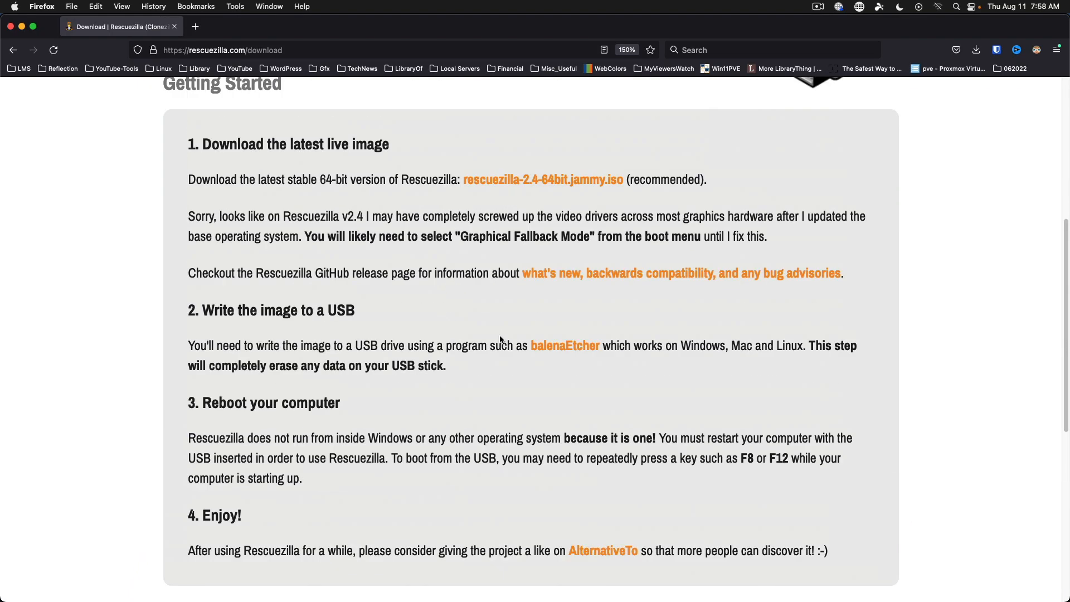
pyautogui.scroll(-5, 505, 338)
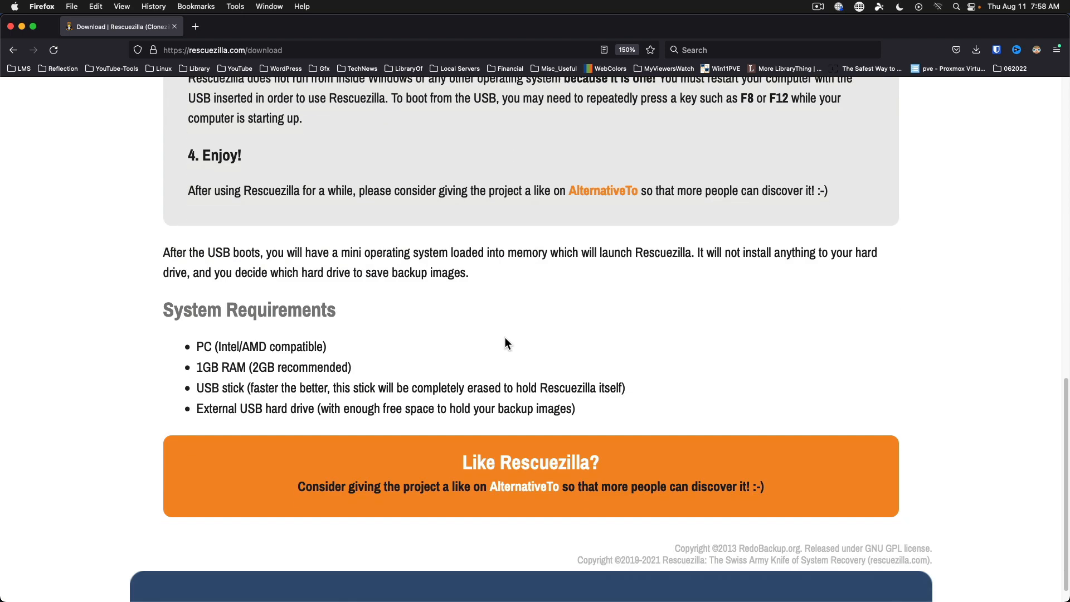
pyautogui.scroll(10, 505, 338)
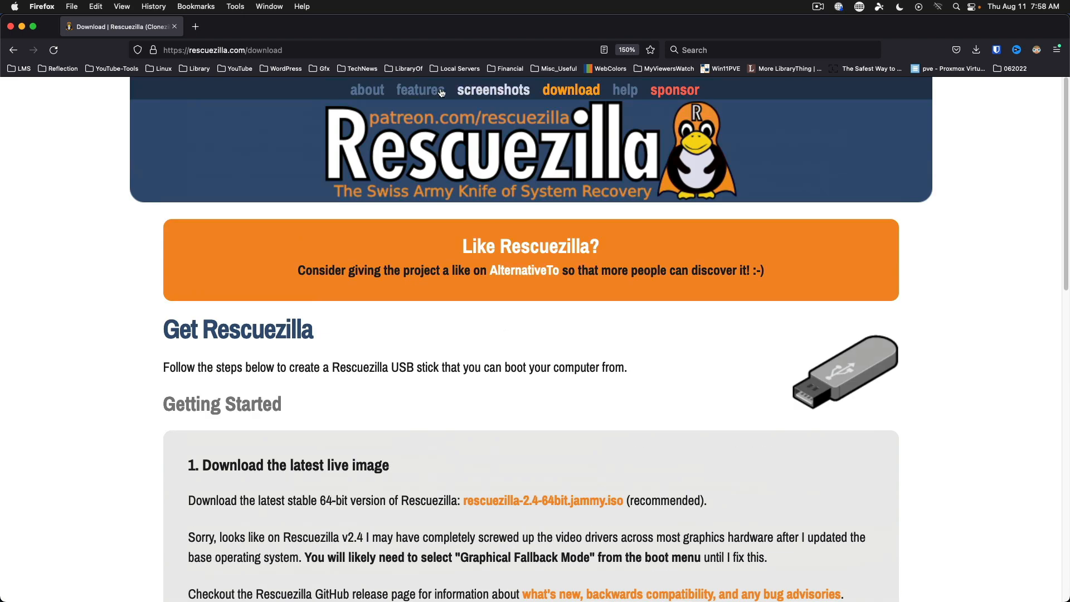
# Go to the Rescuezilla help page and read down through the FAQ.
pyautogui.click(634, 96)
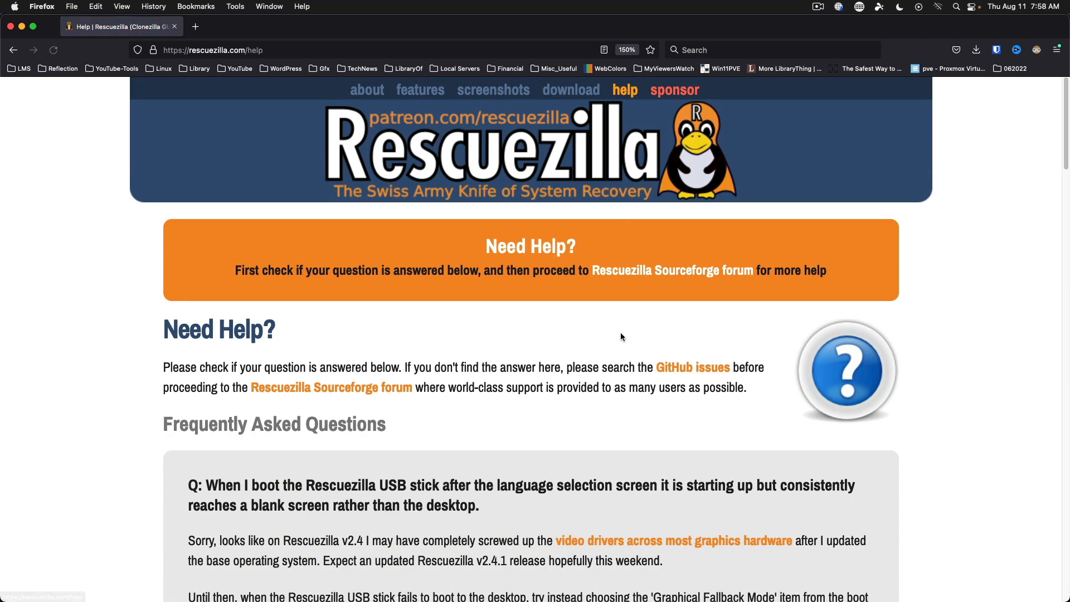
pyautogui.scroll(-5, 621, 332)
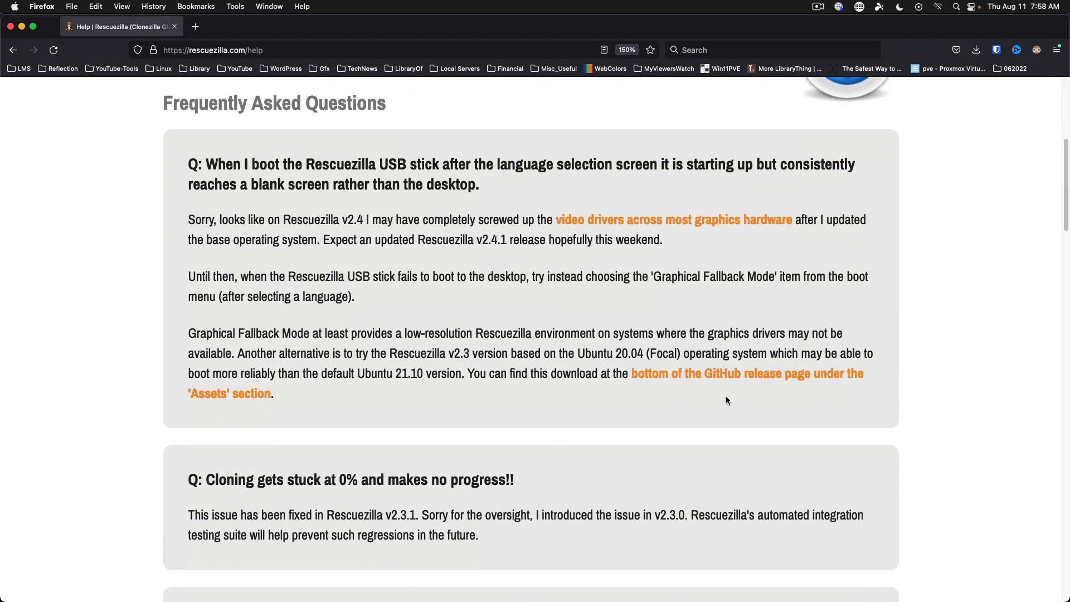
pyautogui.scroll(-8, 604, 311)
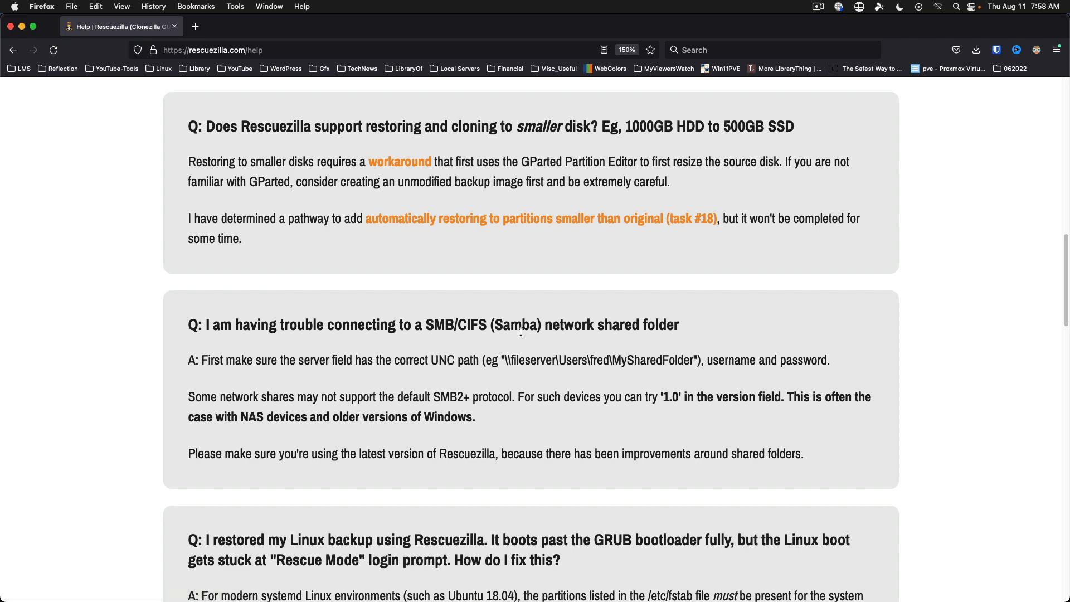
pyautogui.scroll(-2, 518, 330)
pyautogui.scroll(-5, 680, 332)
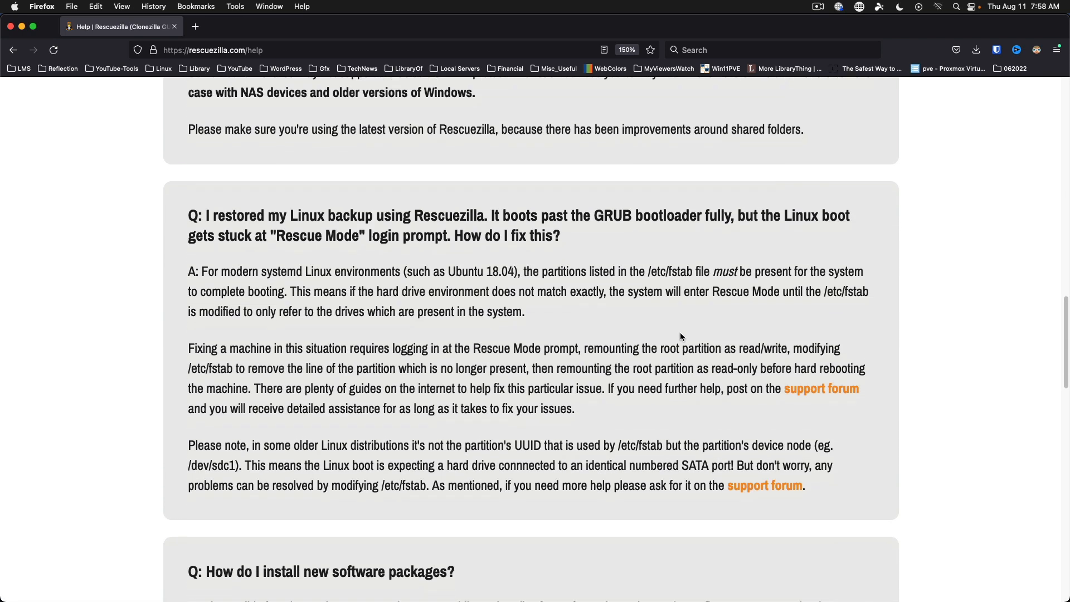
pyautogui.scroll(-1, 681, 333)
# Open the Rescuezilla support forum and read the 'Version 2.4 problems' thread.
pyautogui.click(760, 336)
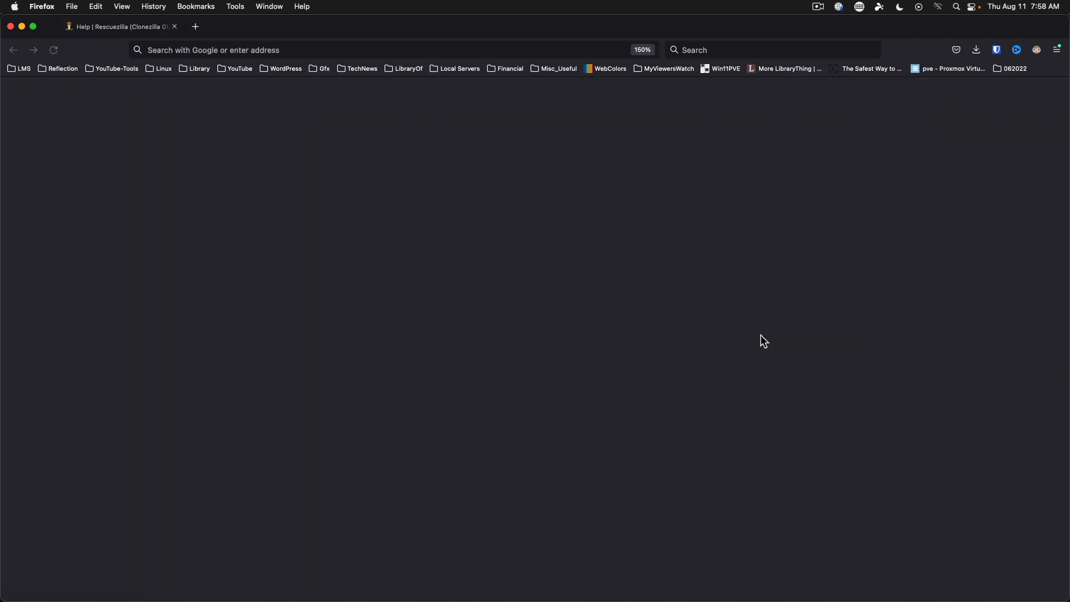
pyautogui.scroll(-5, 544, 343)
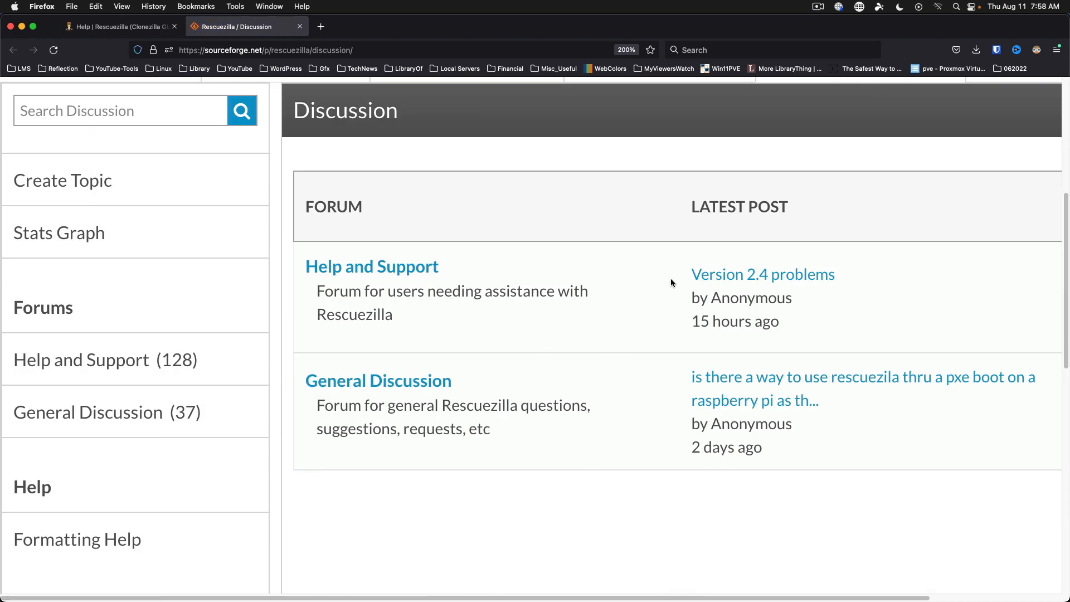
pyautogui.click(714, 277)
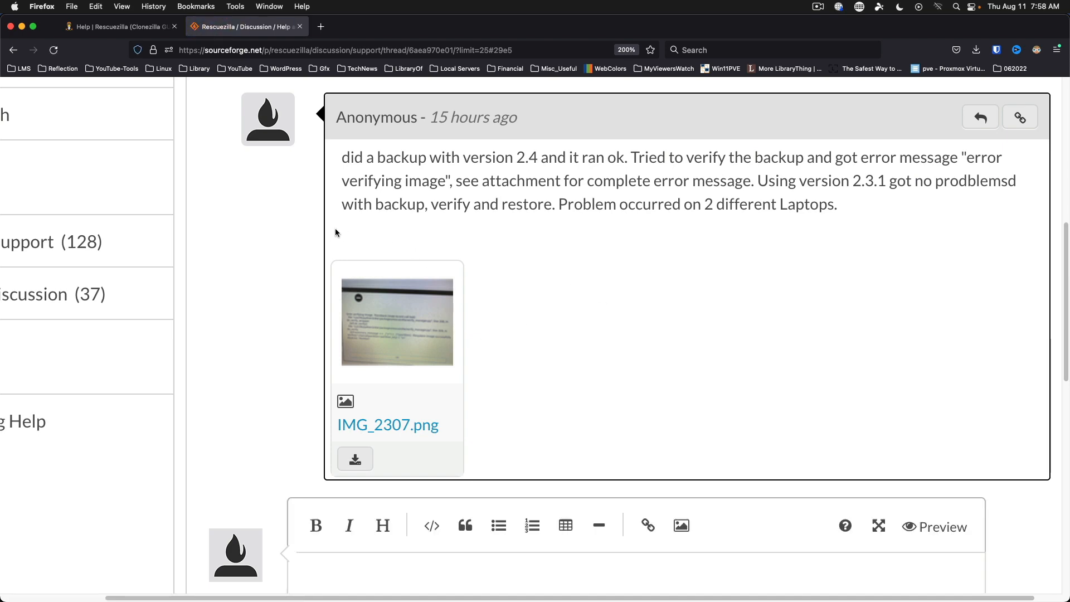
pyautogui.scroll(3, 356, 223)
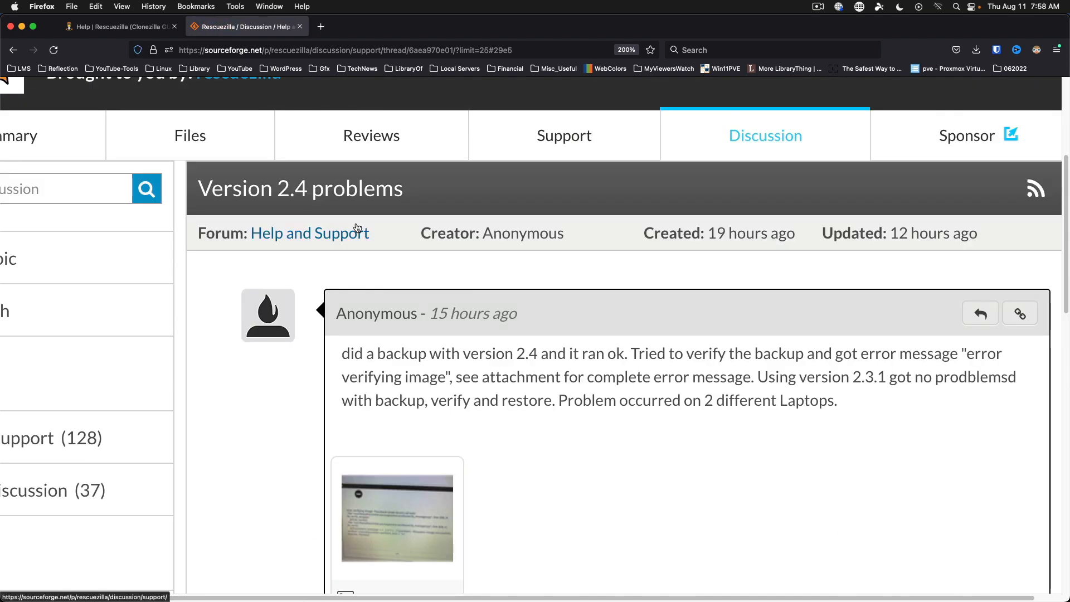
pyautogui.scroll(-4, 359, 227)
pyautogui.scroll(1, 360, 228)
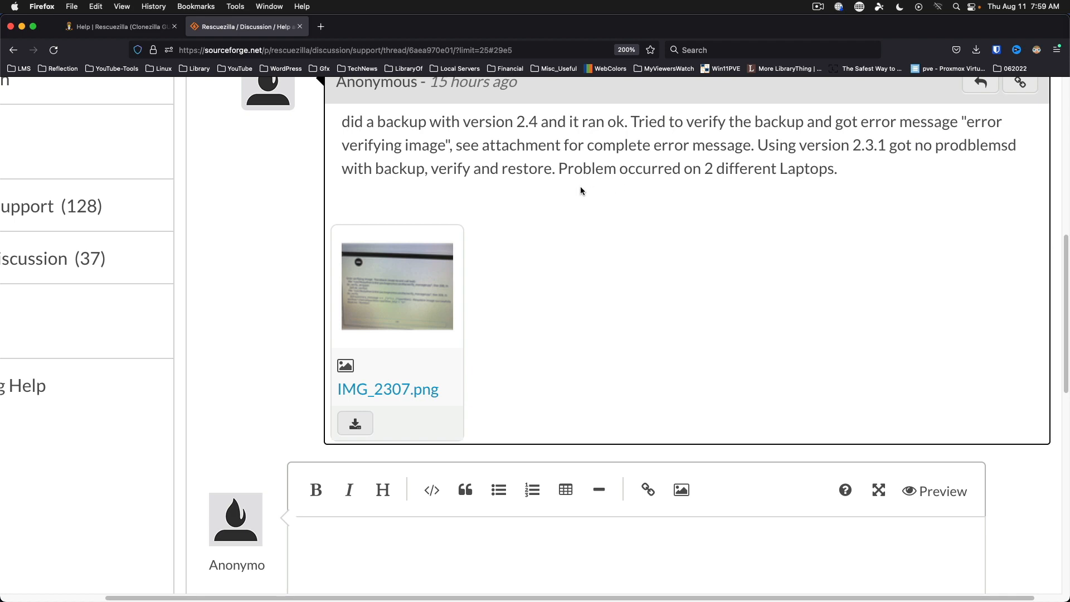
# View the thread's attached IMG_2307.png error screenshot enlarged, then close it.
pyautogui.click(389, 291)
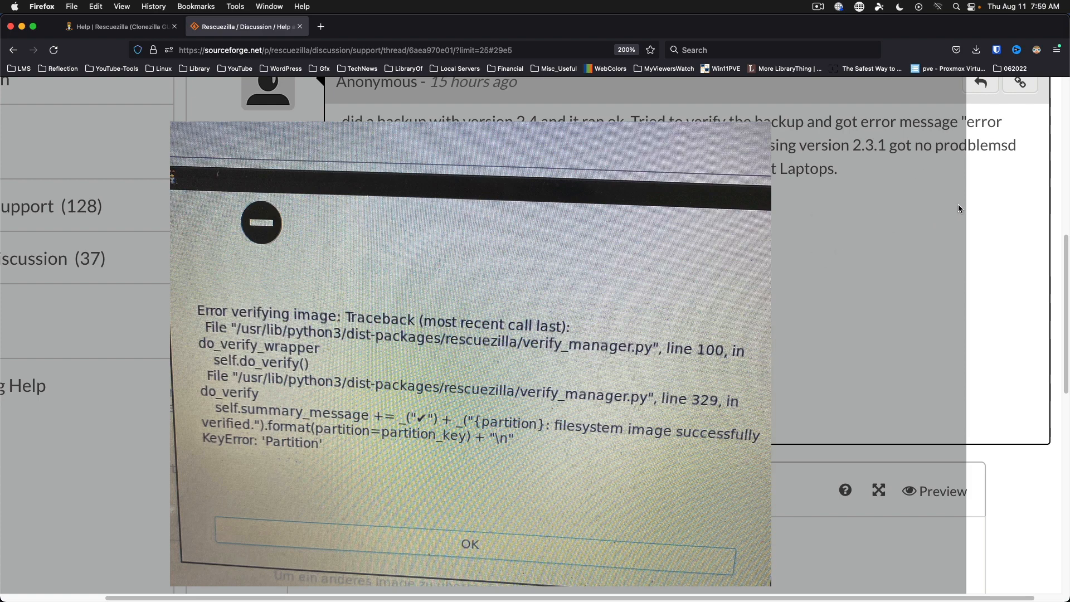
pyautogui.scroll(10, 1023, 139)
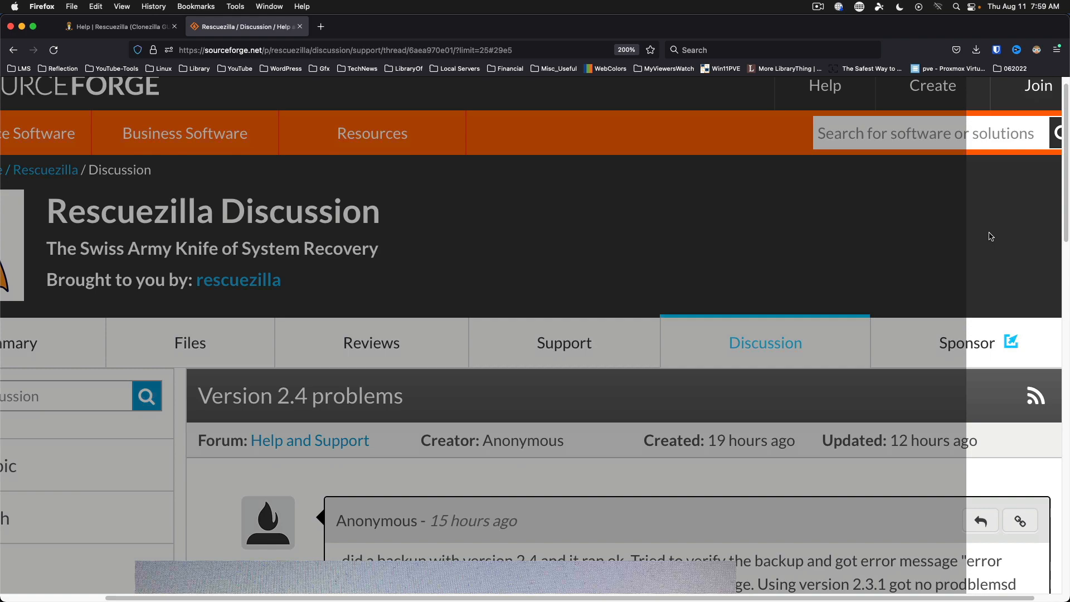
pyautogui.click(992, 231)
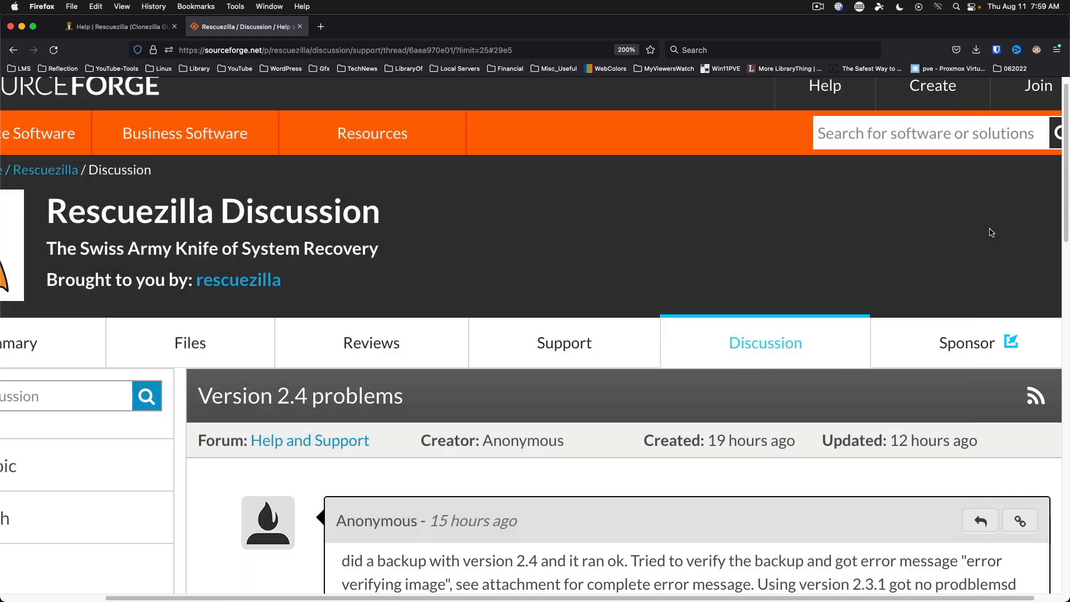
pyautogui.scroll(-8, 810, 350)
pyautogui.scroll(5, 810, 348)
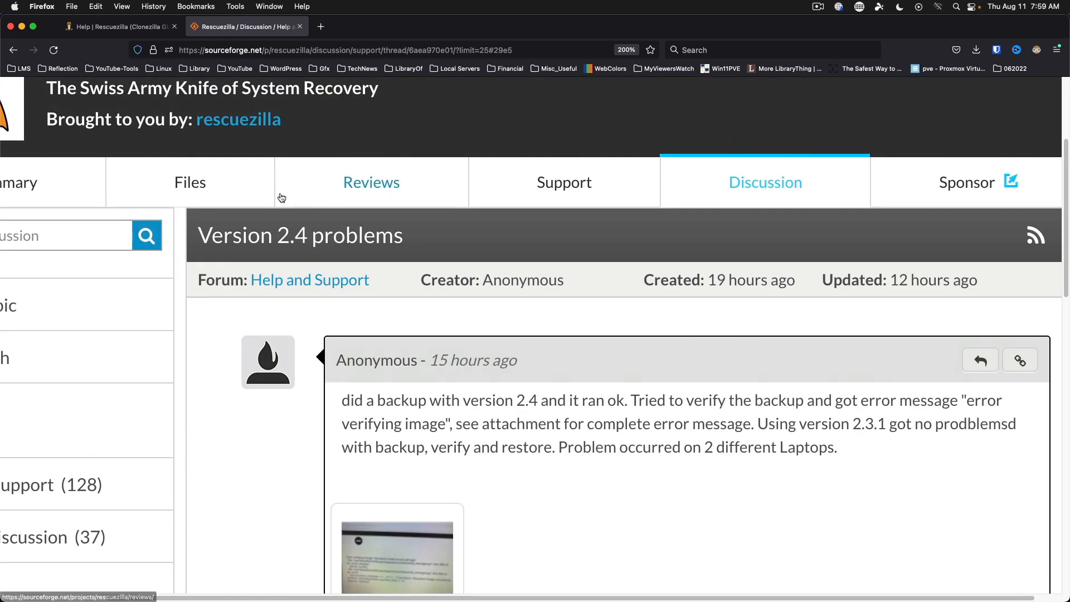
# Go to Help and Support and open the 'v2.4 Stuck @ 800x600 Resolution' topic.
pyautogui.click(14, 50)
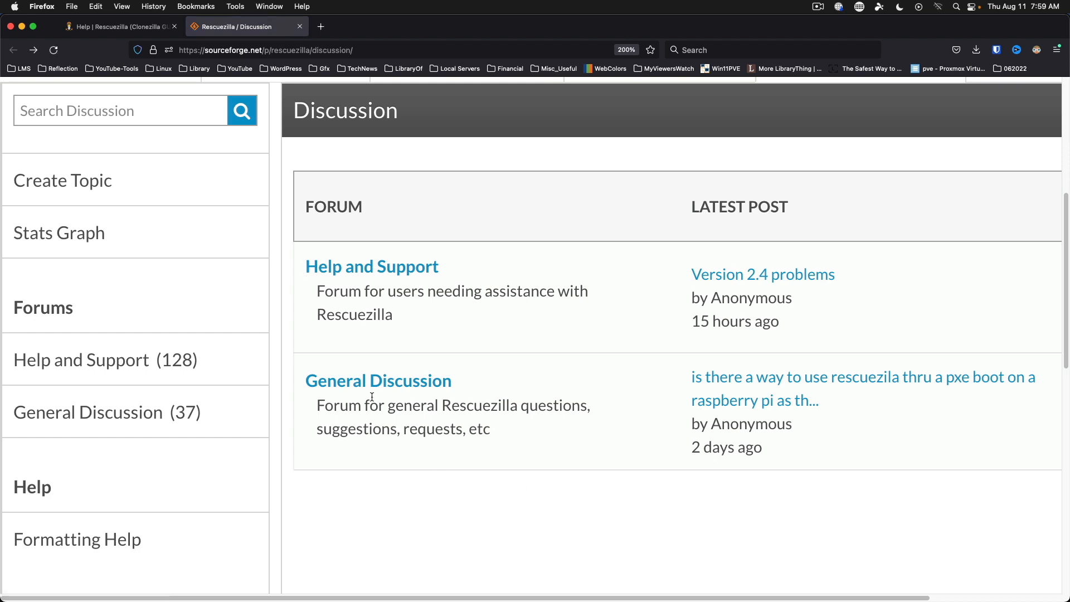
pyautogui.click(371, 267)
pyautogui.scroll(-5, 360, 367)
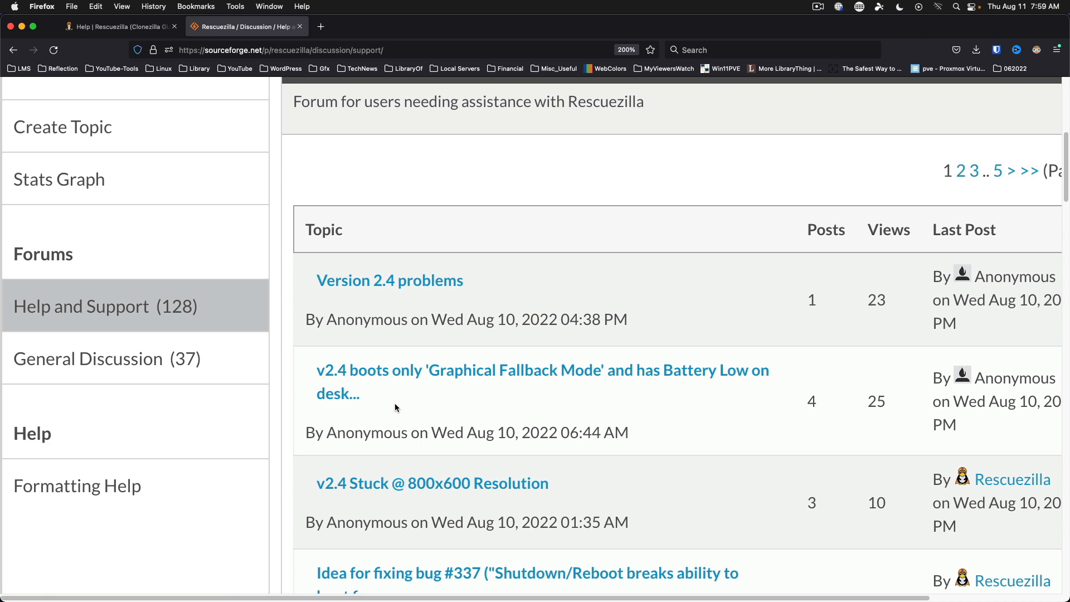
pyautogui.scroll(-3, 396, 402)
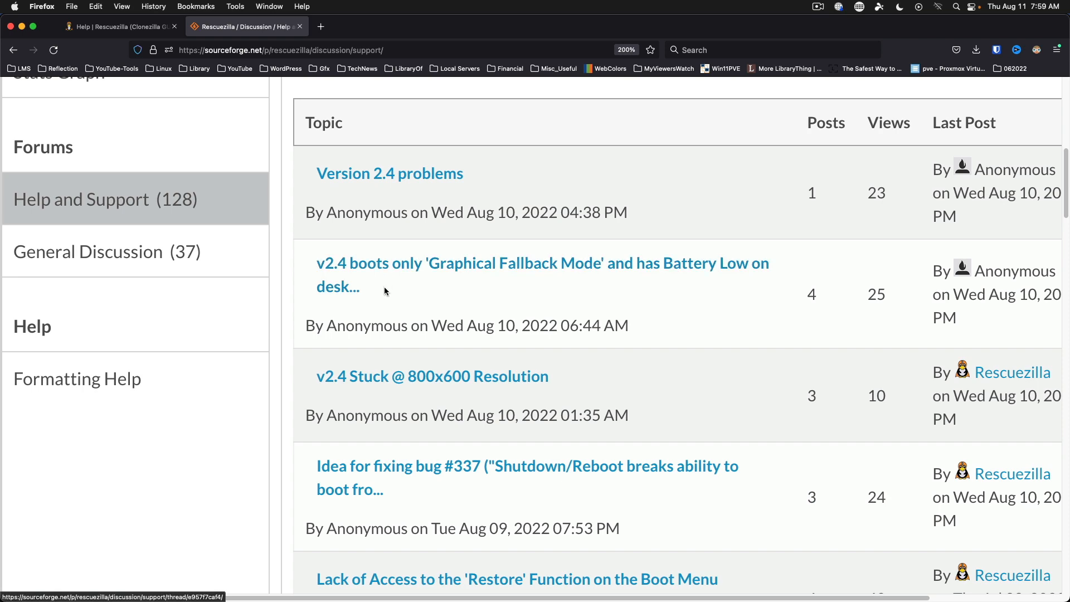
pyautogui.click(362, 375)
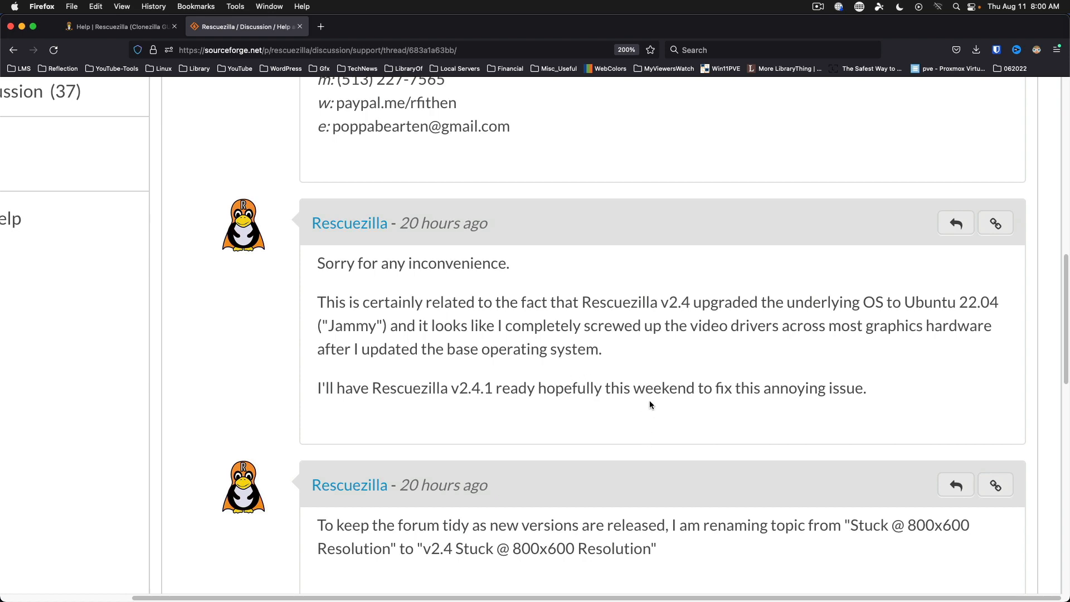
# Highlight the developer's mention of Rescuezilla v2.4.1, then go back to the topic list.
pyautogui.scroll(5, 650, 404)
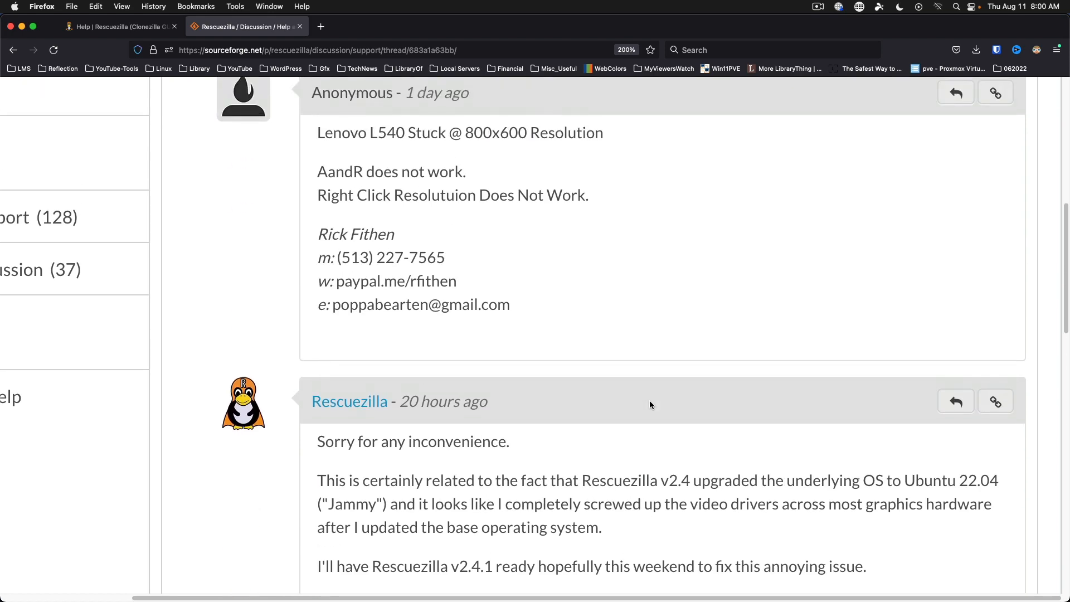
pyautogui.scroll(-8, 649, 404)
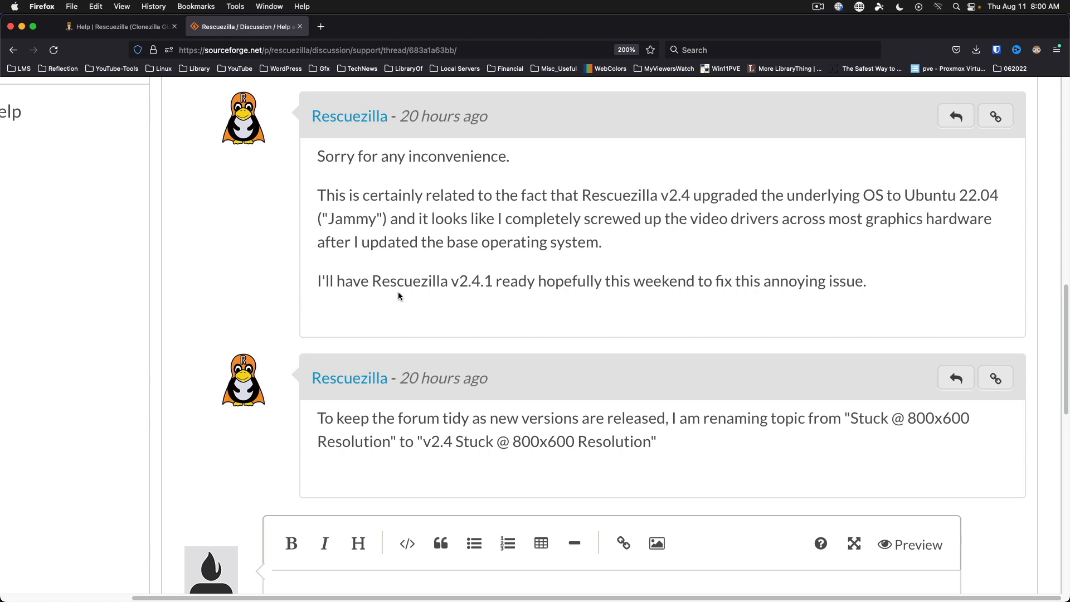
pyautogui.moveTo(372, 284); pyautogui.dragTo(486, 302)
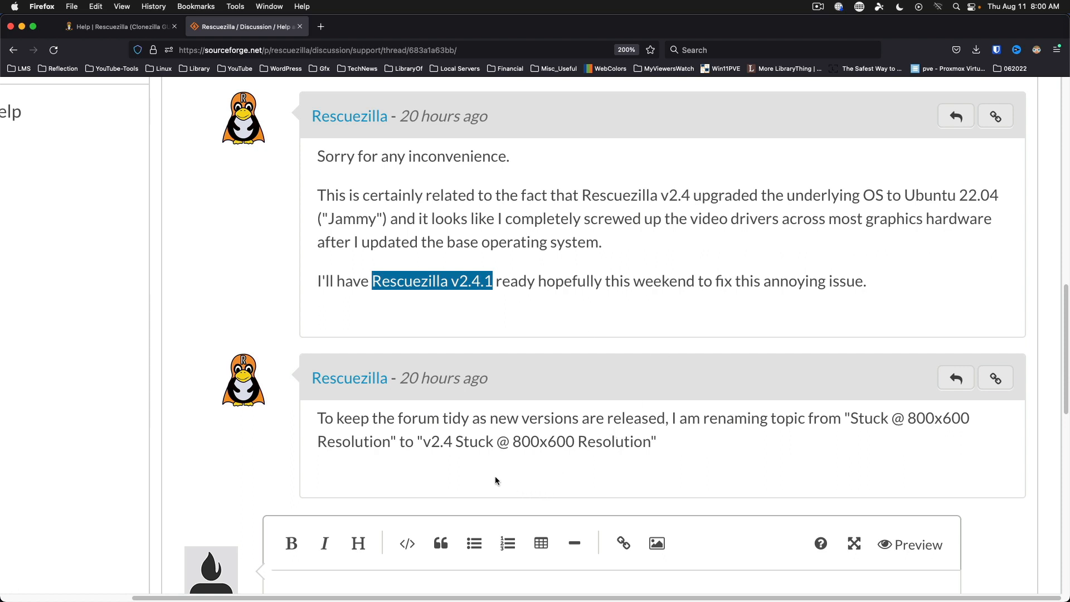
pyautogui.scroll(15, 571, 420)
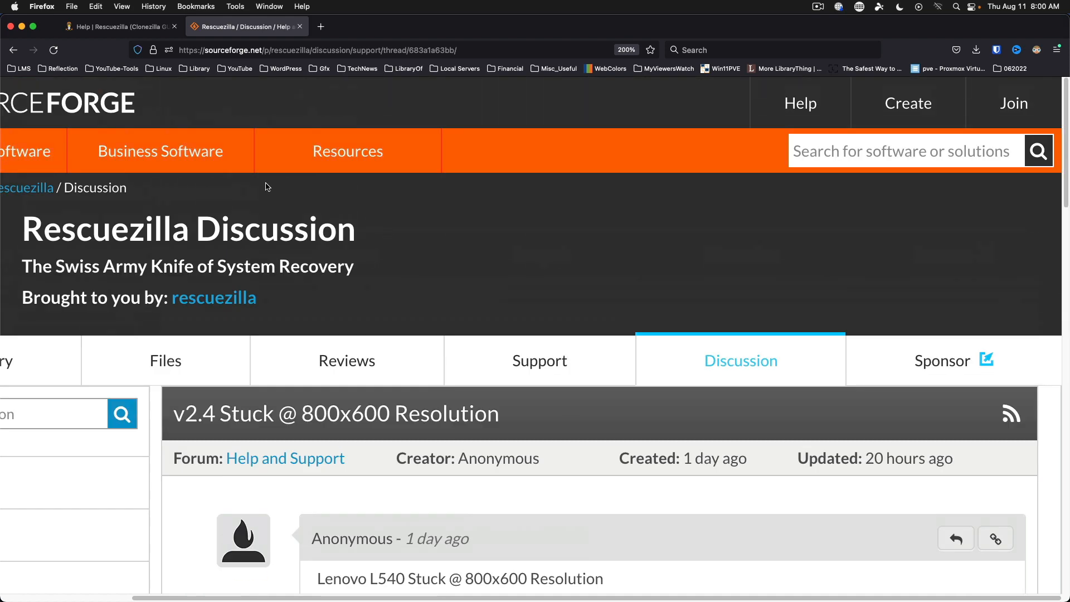
pyautogui.click(14, 52)
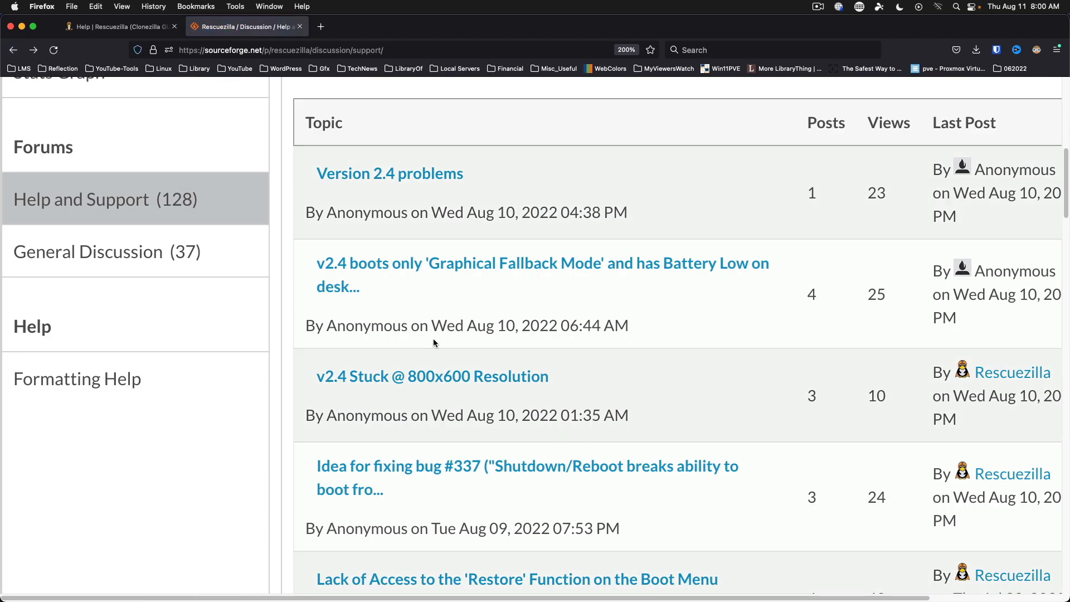
pyautogui.scroll(-1, 435, 343)
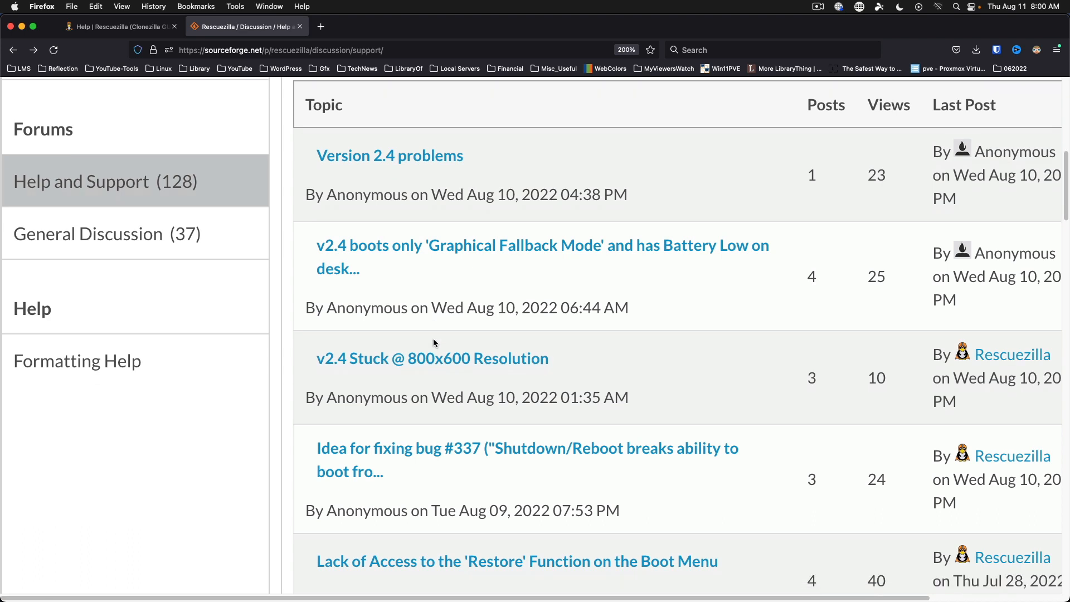
pyautogui.click(273, 6)
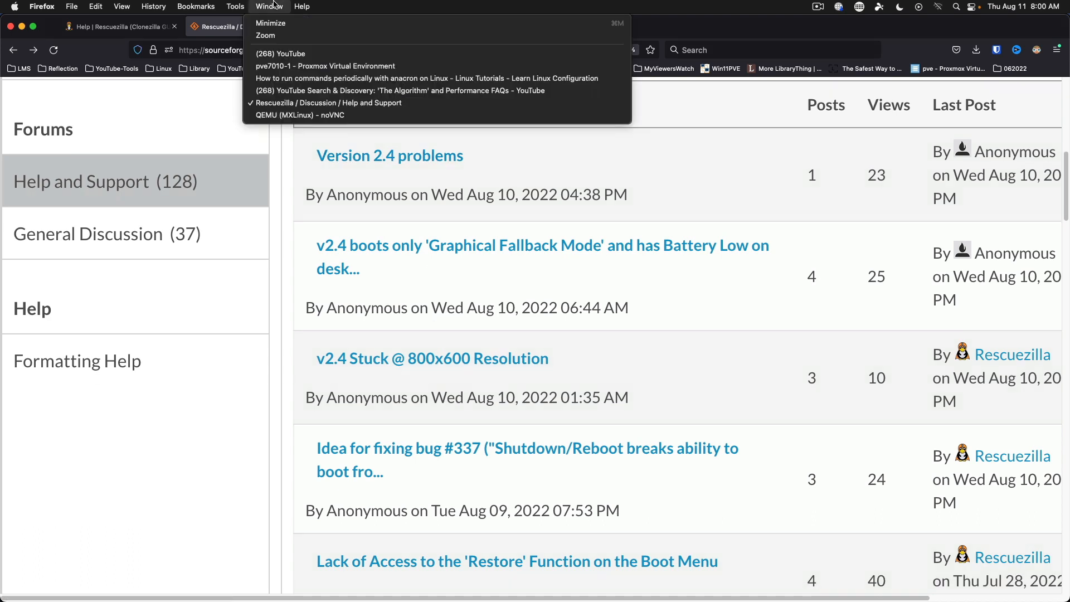
pyautogui.click(270, 116)
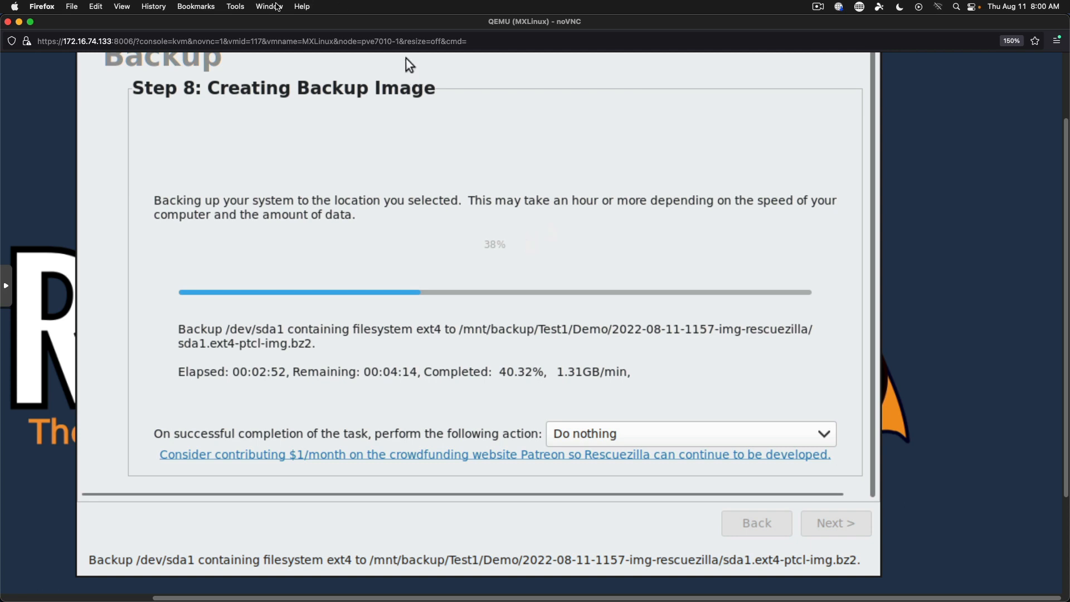
pyautogui.click(276, 6)
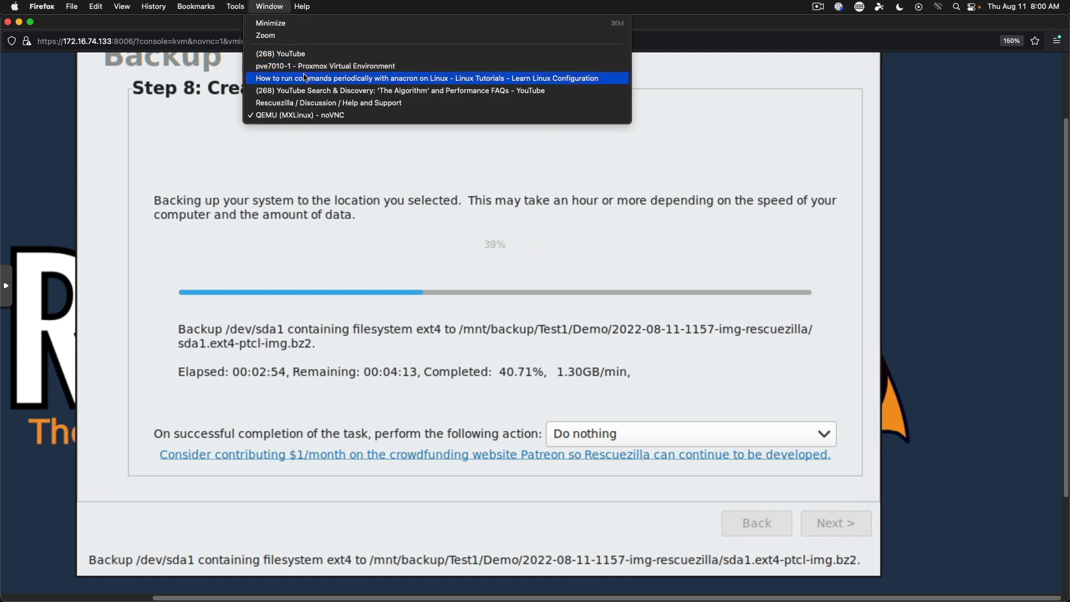
pyautogui.click(303, 105)
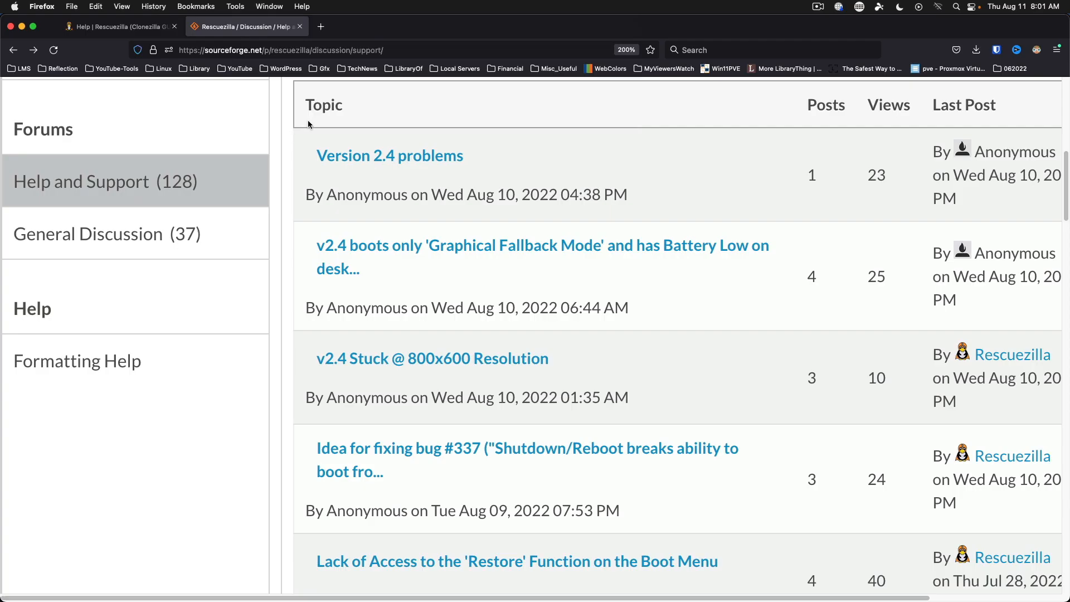
pyautogui.click(128, 26)
# Open the Rescuezilla home page and scroll through it.
pyautogui.scroll(20, 226, 166)
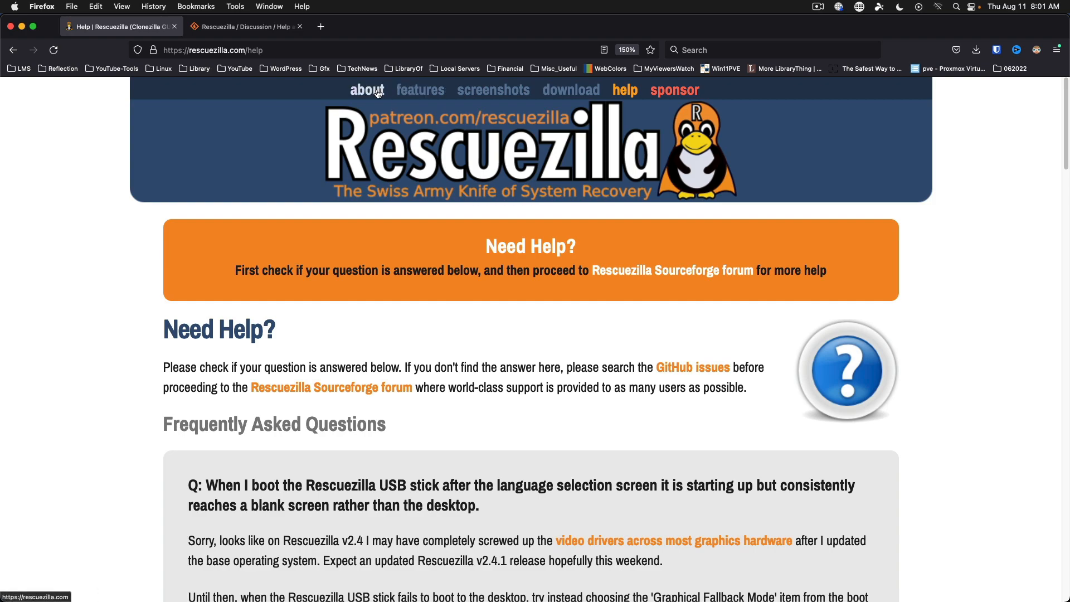
pyautogui.click(367, 90)
pyautogui.scroll(-5, 644, 401)
pyautogui.scroll(-10, 645, 400)
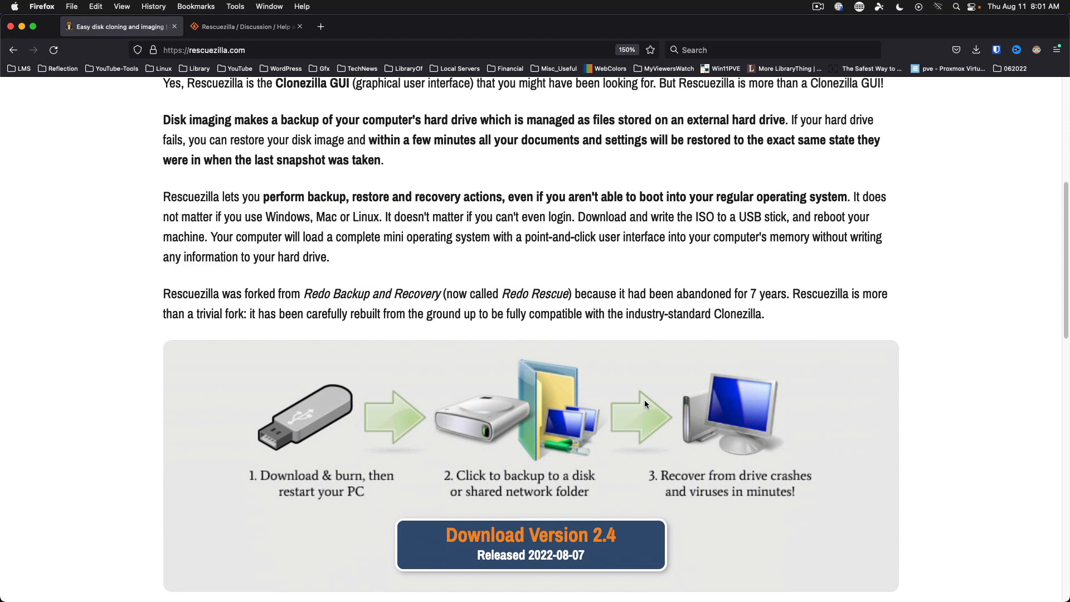
pyautogui.scroll(-7, 644, 400)
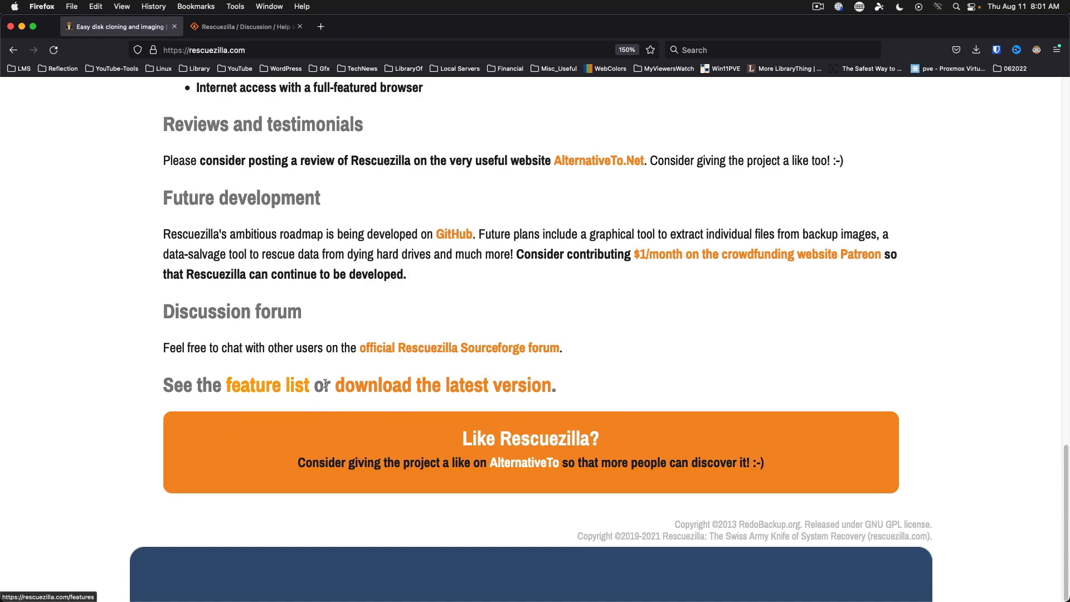
# Open the Rescuezilla feature list and read it to the bottom.
pyautogui.click(255, 384)
pyautogui.scroll(-12, 558, 385)
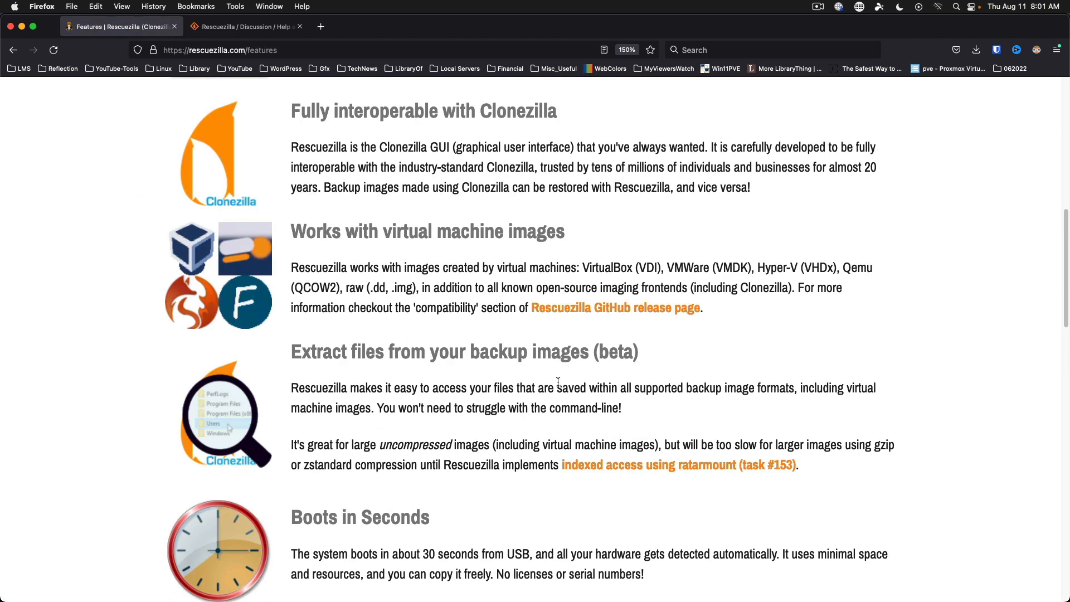
pyautogui.scroll(1, 558, 385)
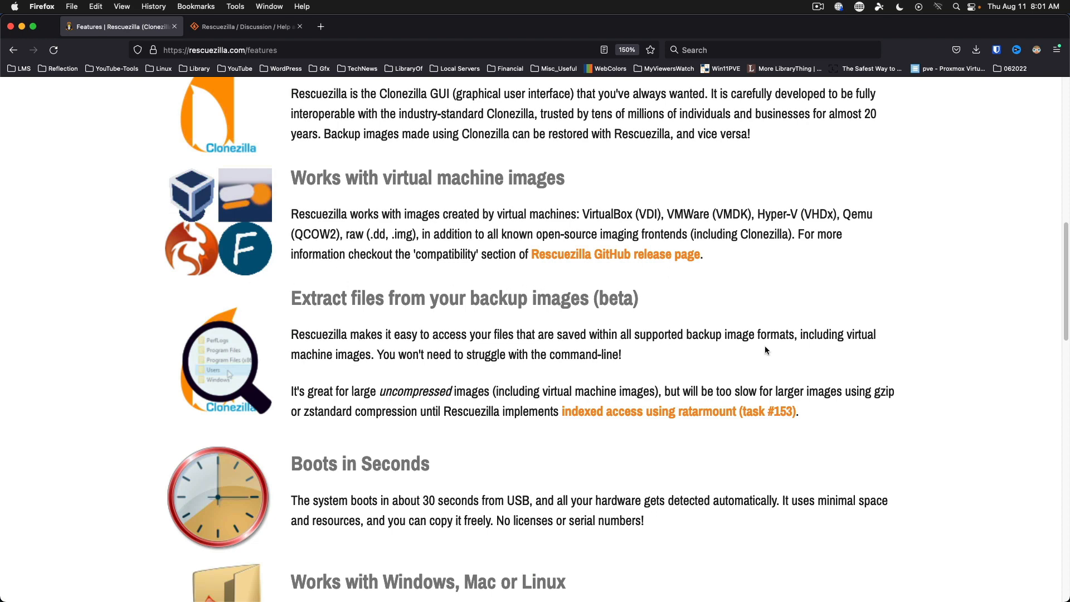
pyautogui.scroll(-8, 765, 350)
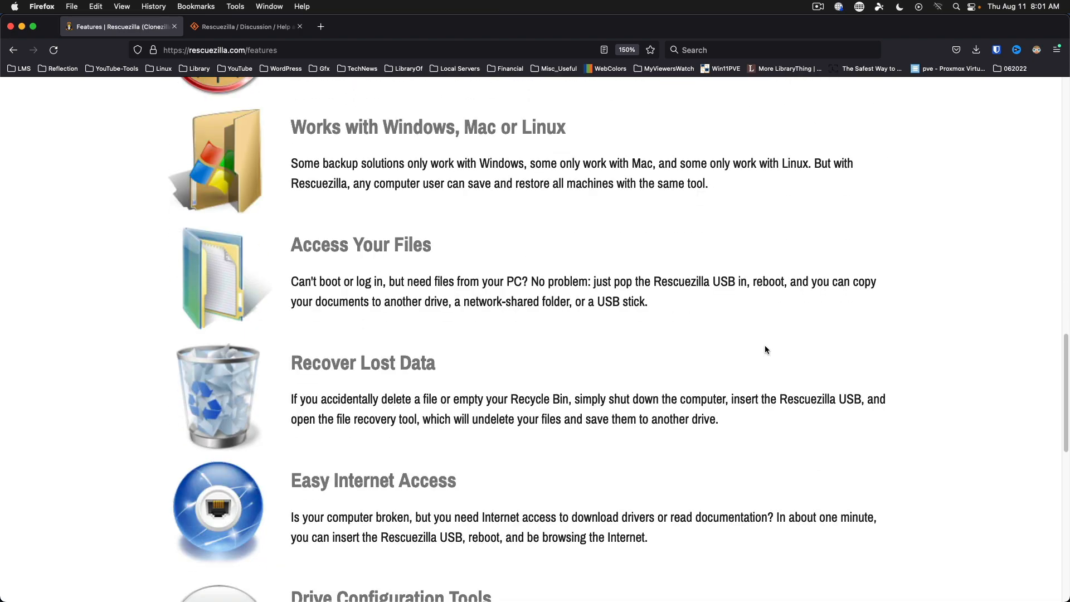
pyautogui.scroll(-10, 765, 349)
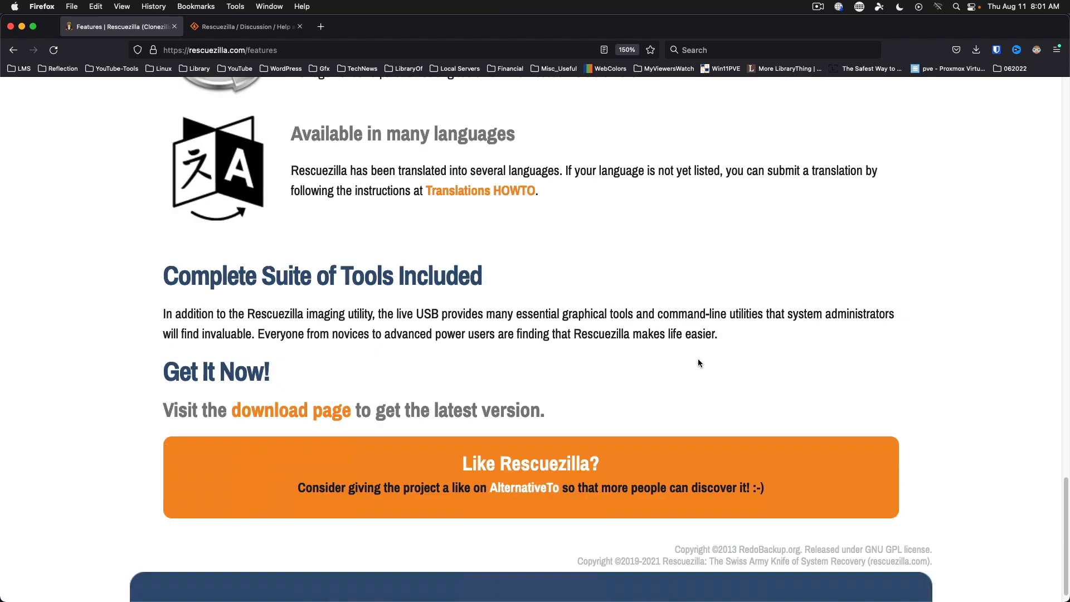
pyautogui.scroll(-1, 699, 363)
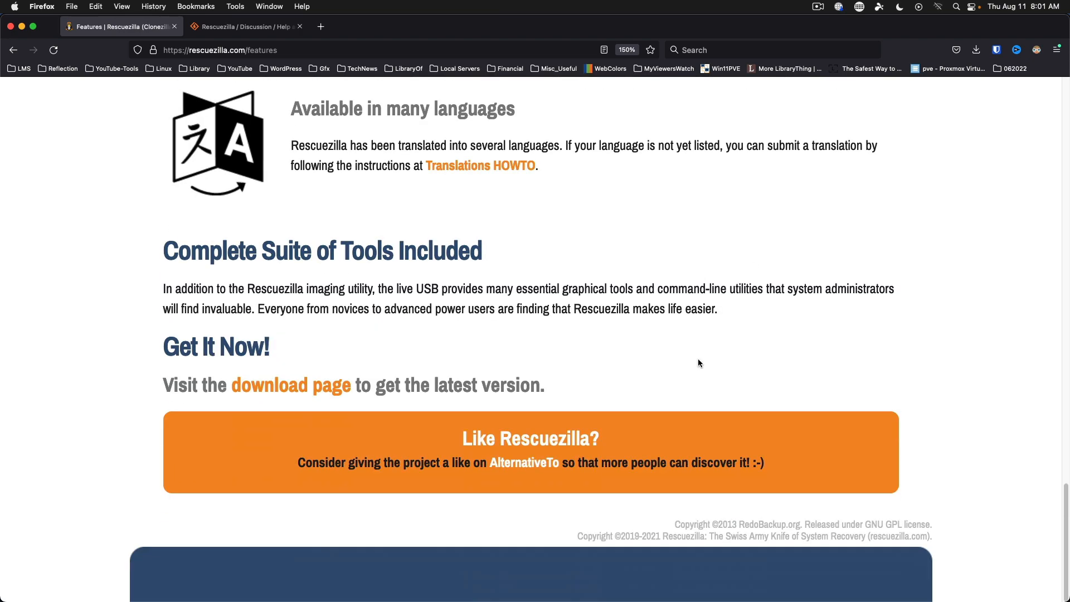
# Open the download page and review the rescuezilla-2.4-64bit.jammy.iso download steps.
pyautogui.click(296, 384)
pyautogui.scroll(-4, 596, 371)
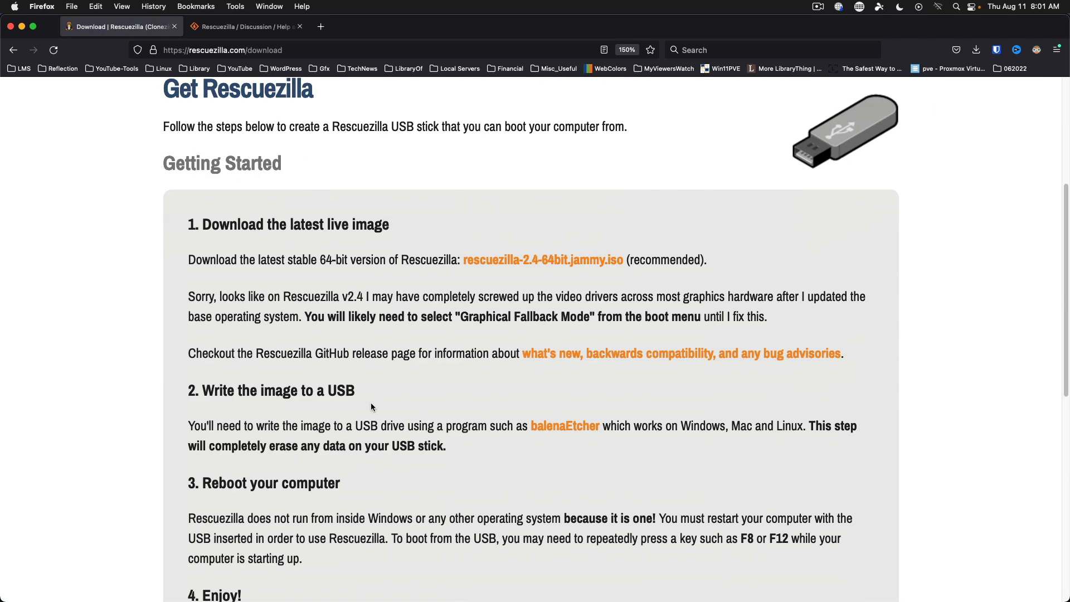
pyautogui.scroll(-8, 593, 343)
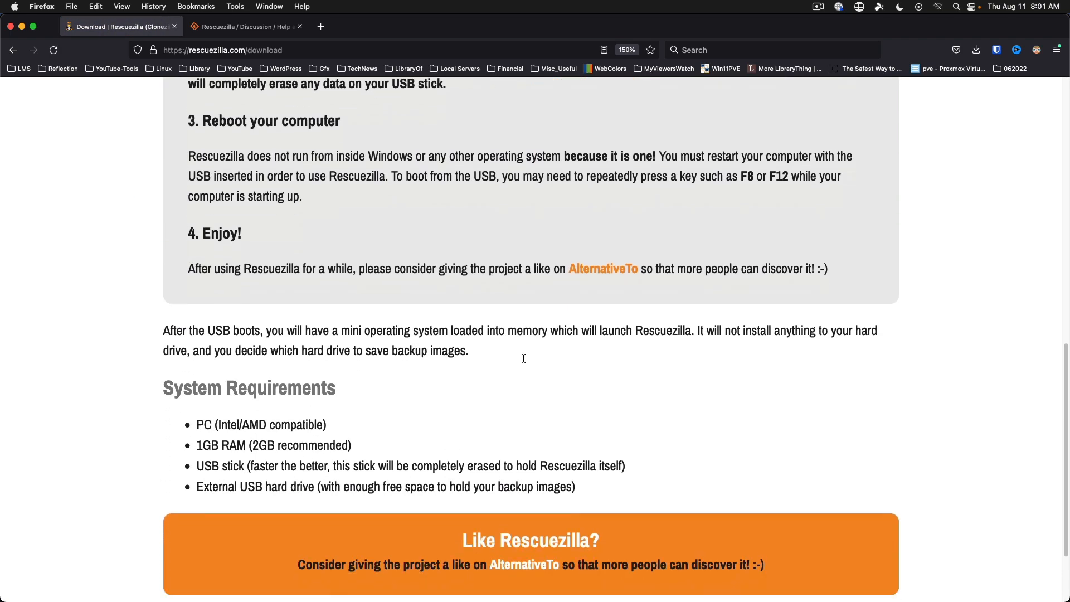
pyautogui.scroll(7, 523, 358)
pyautogui.scroll(-2, 523, 358)
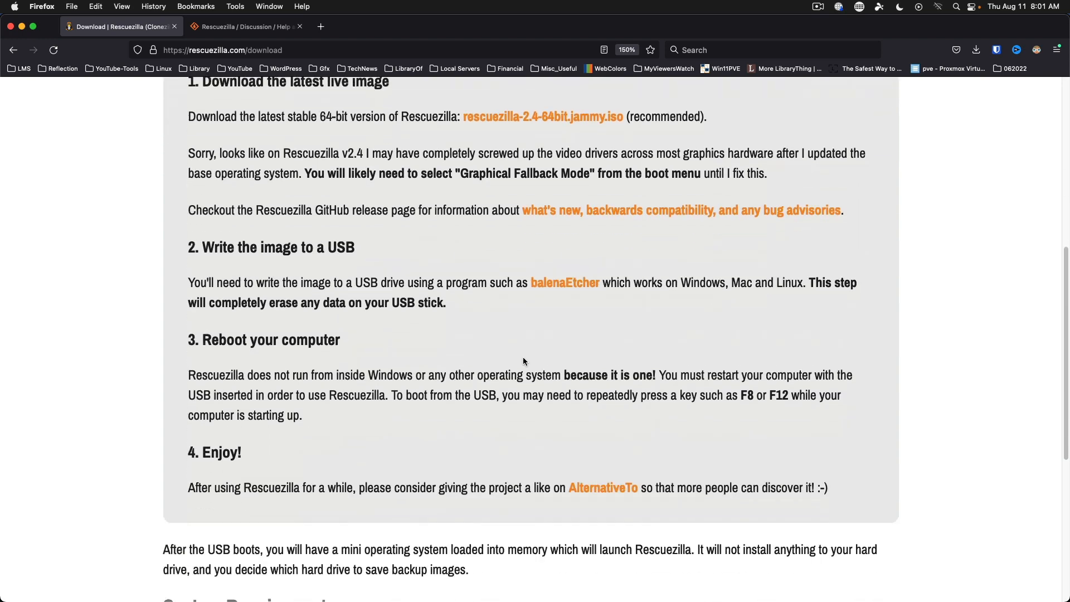
pyautogui.scroll(-6, 609, 384)
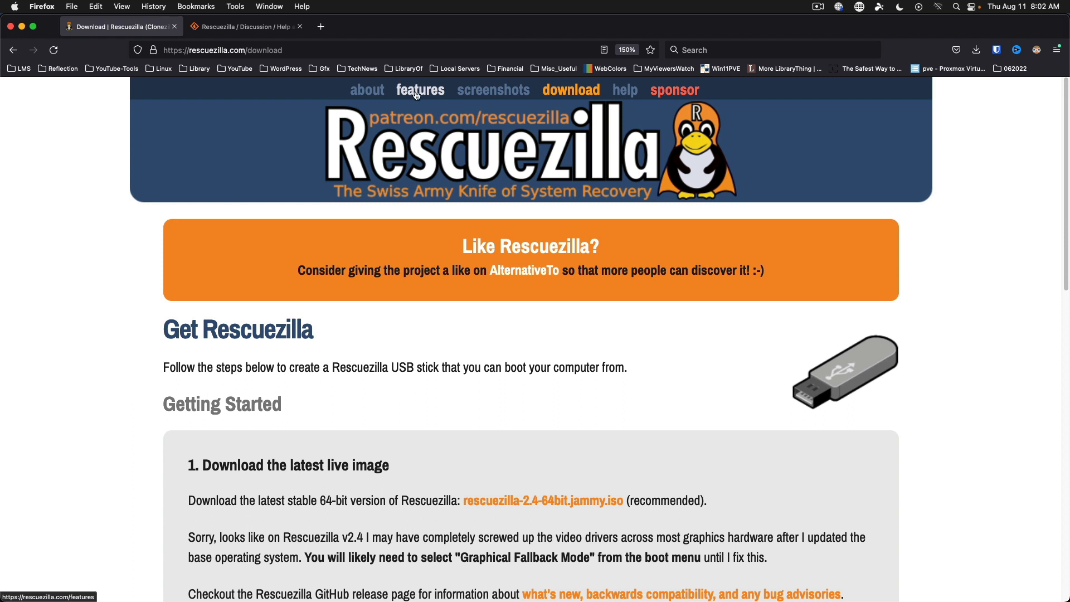
# From the Rescuezilla help page, open the project's GitHub issues list.
pyautogui.click(640, 93)
pyautogui.scroll(-2, 594, 332)
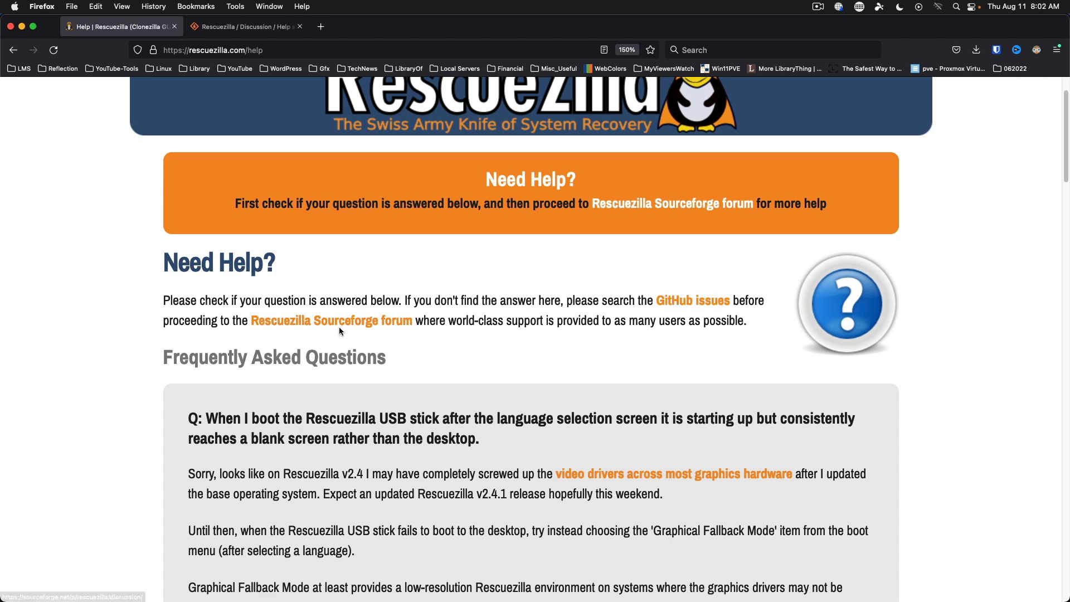
pyautogui.click(685, 303)
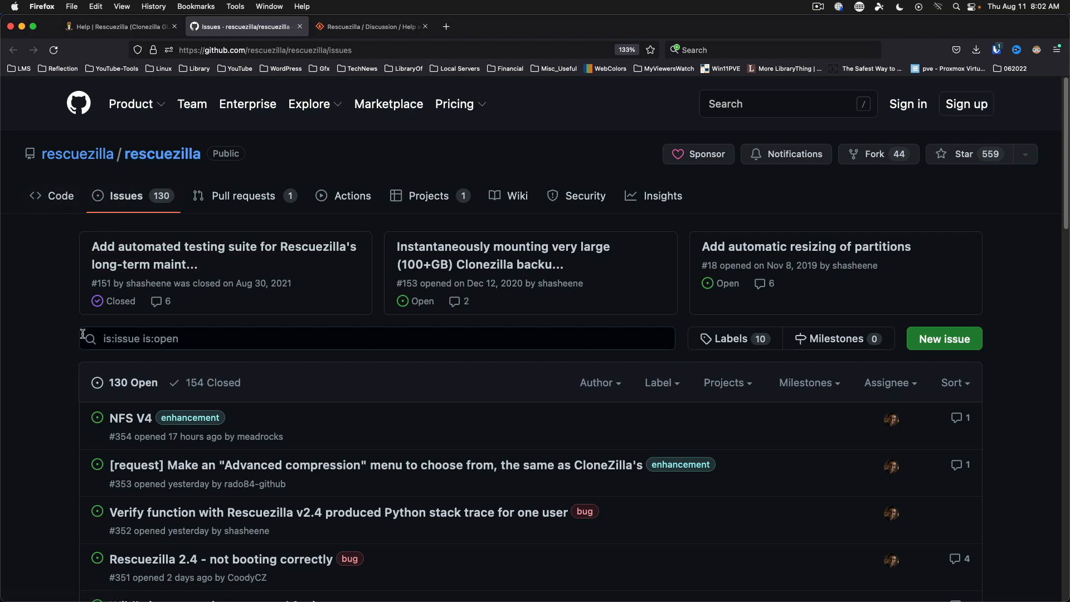
pyautogui.scroll(-7, 102, 323)
pyautogui.scroll(7, 102, 323)
# Open the rescuezilla/rescuezilla repository and scroll its README to the release History table.
pyautogui.click(85, 155)
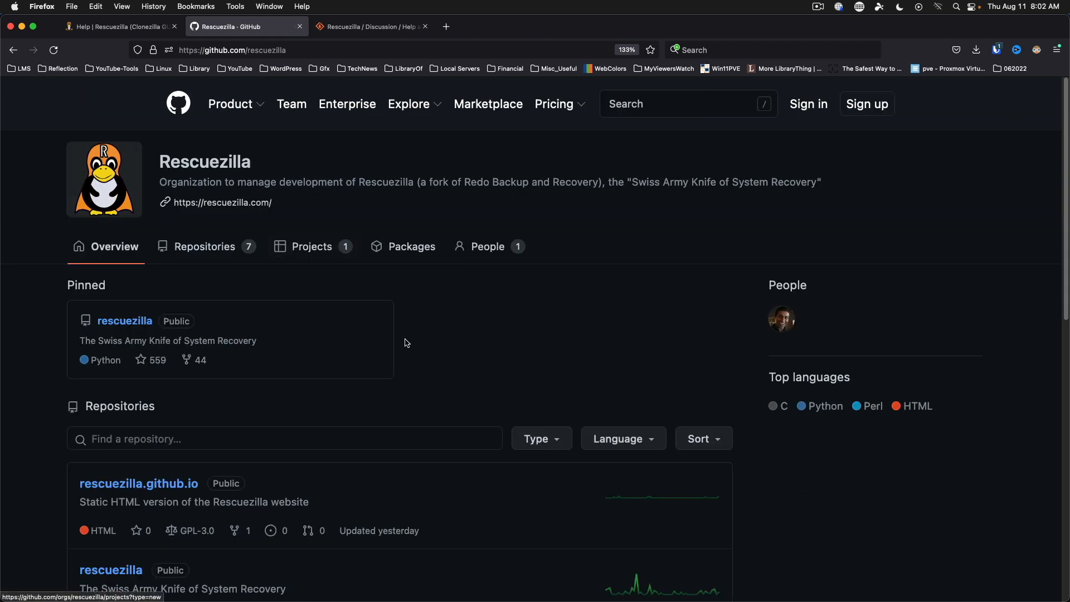
pyautogui.click(114, 322)
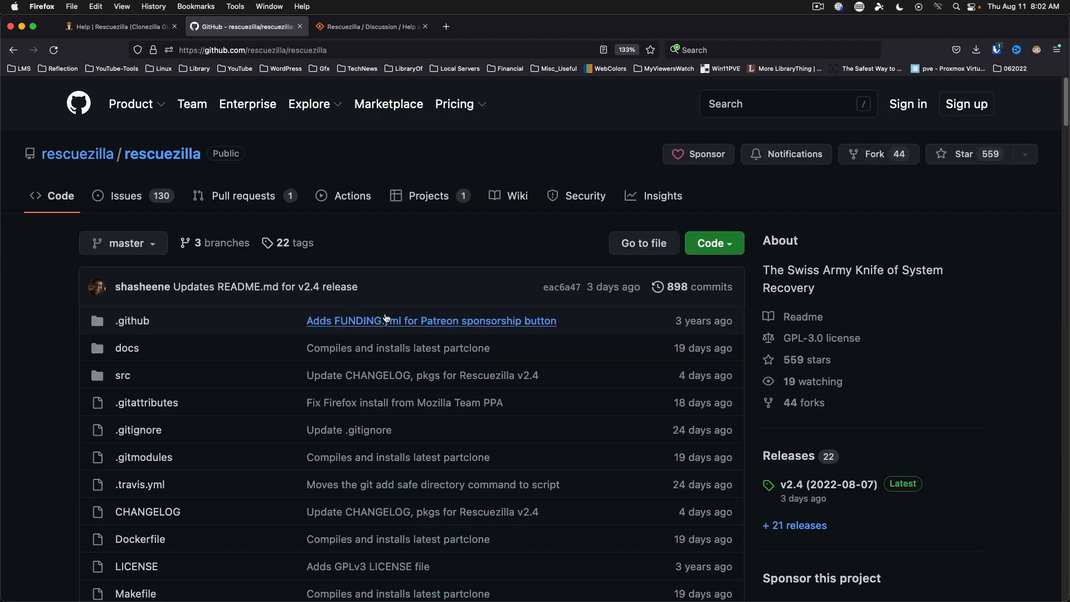
pyautogui.scroll(-10, 395, 403)
pyautogui.scroll(-15, 395, 403)
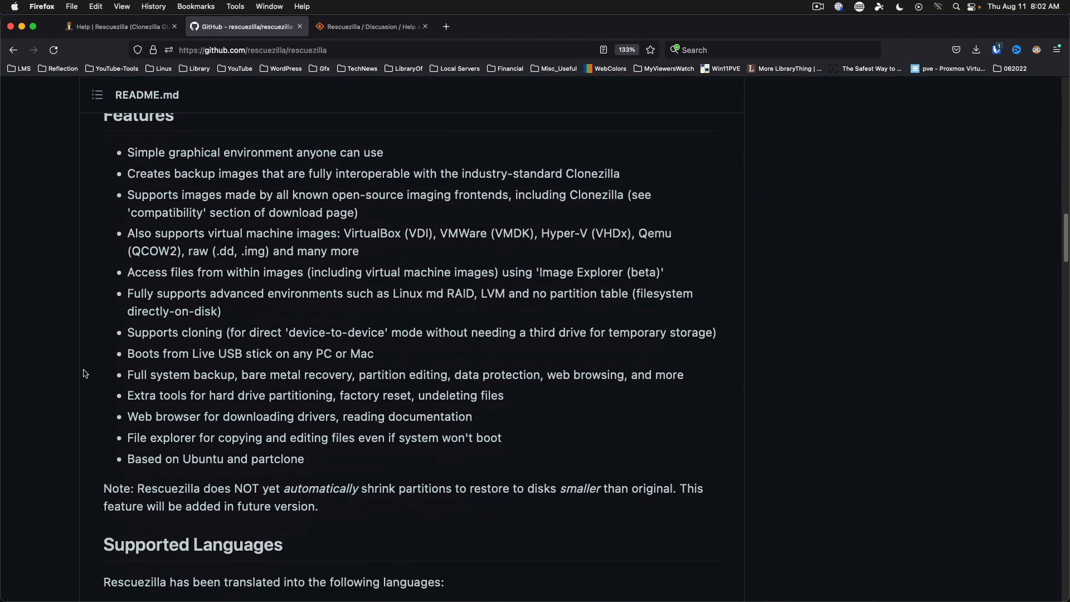
pyautogui.scroll(-5, 102, 362)
pyautogui.scroll(-20, 102, 362)
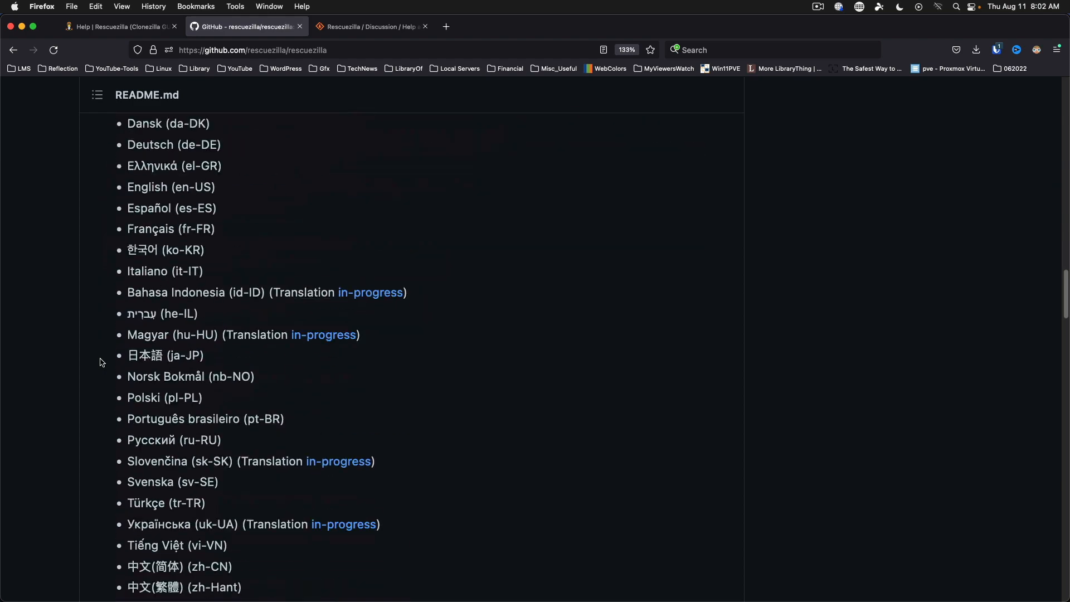
pyautogui.scroll(-20, 102, 363)
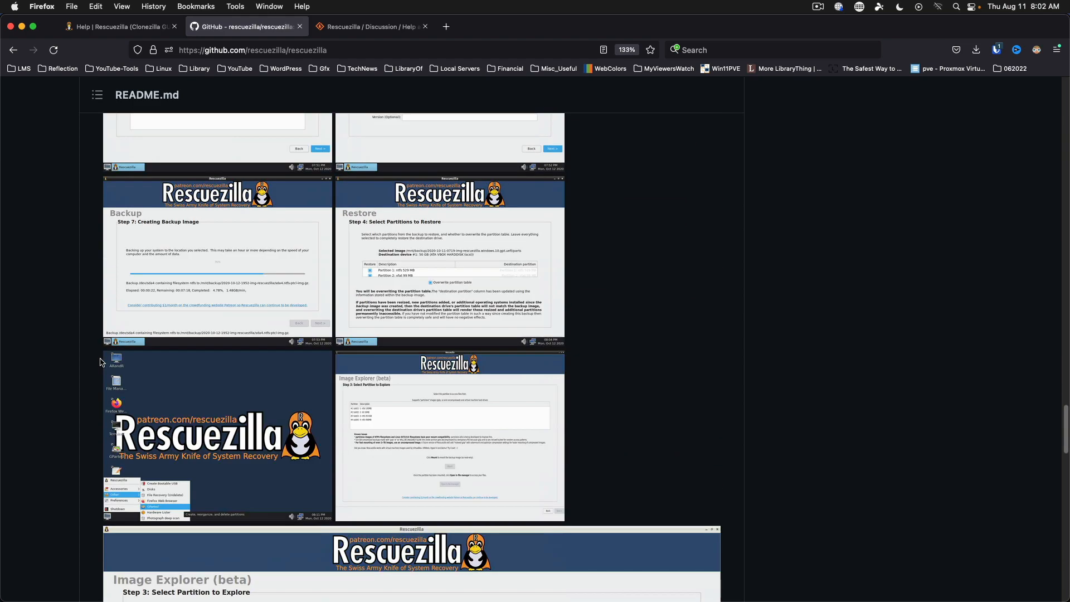
pyautogui.scroll(-3, 102, 362)
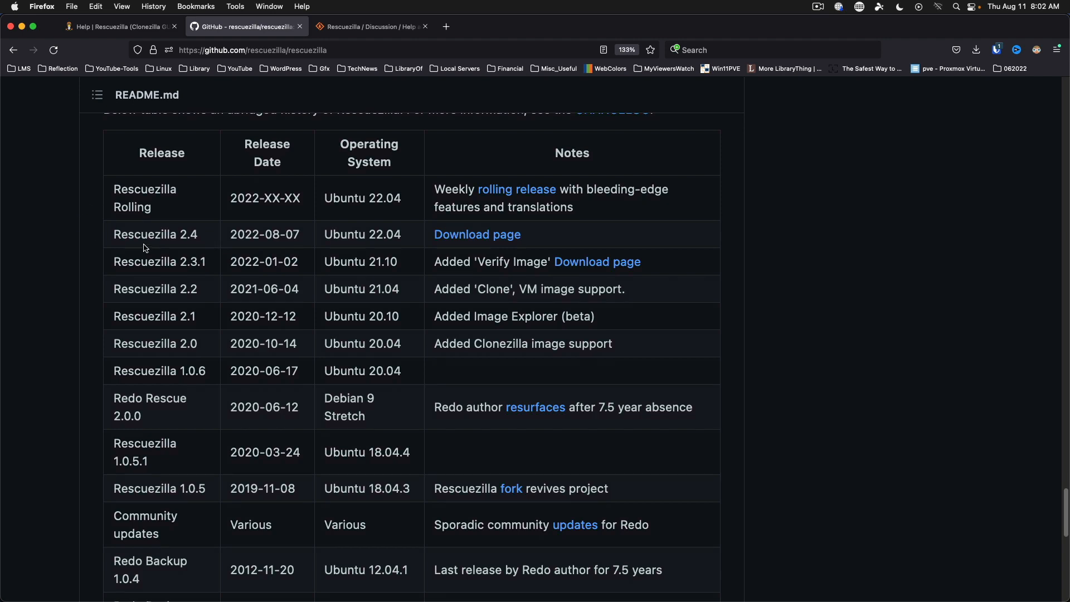
pyautogui.click(473, 239)
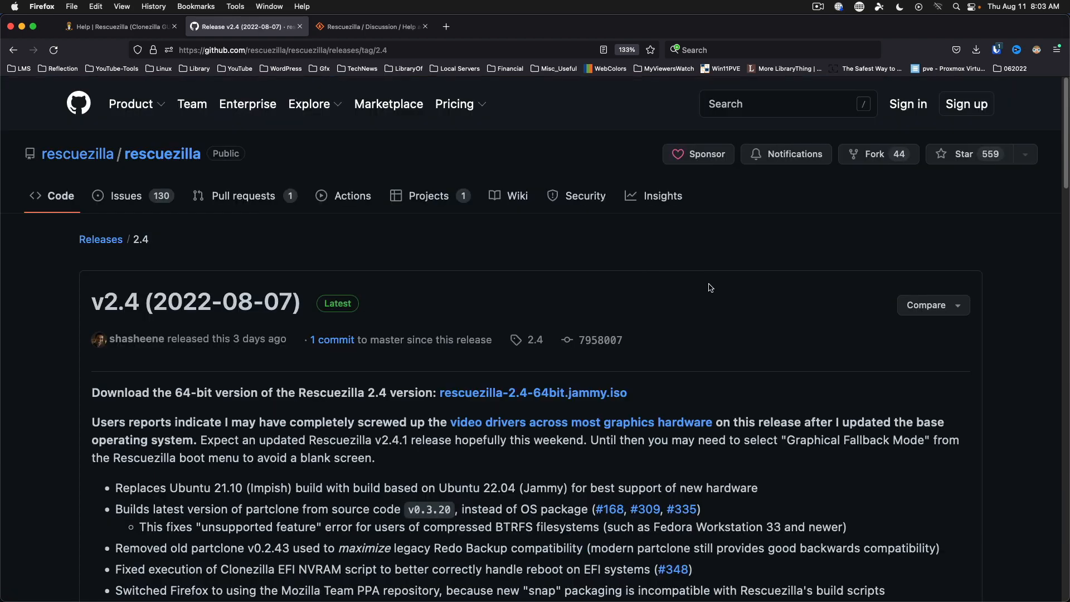
pyautogui.scroll(-3, 671, 373)
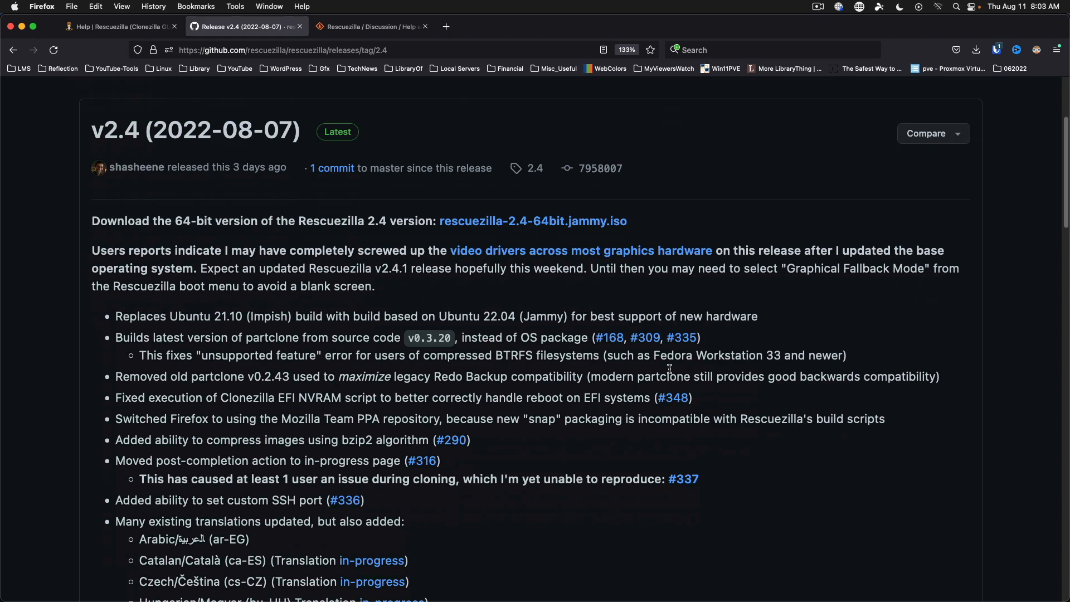
pyautogui.scroll(-1, 669, 369)
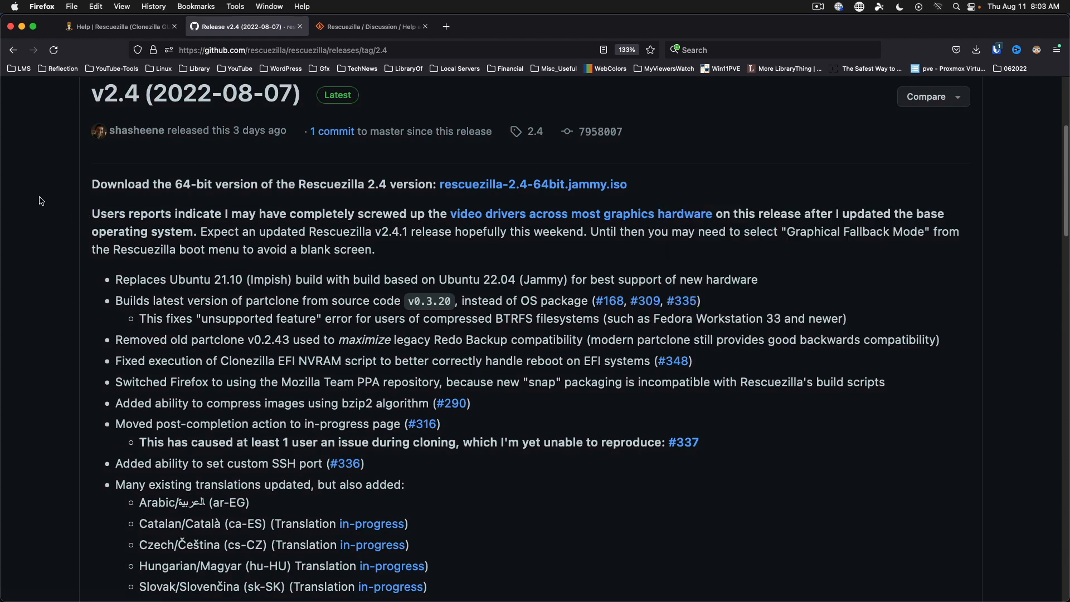
pyautogui.scroll(-2, 41, 201)
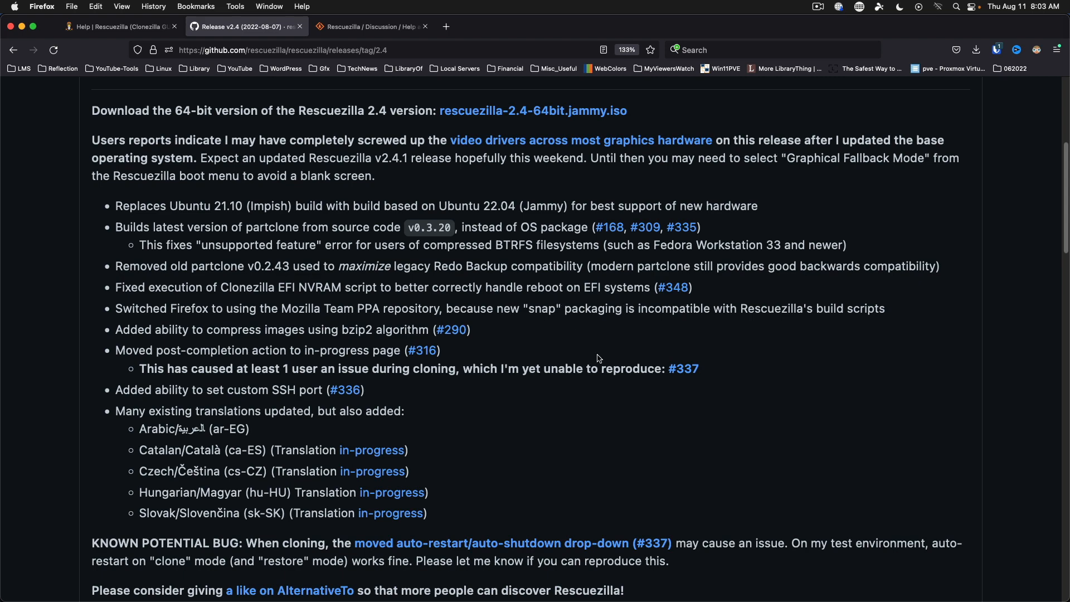
pyautogui.scroll(-3, 543, 332)
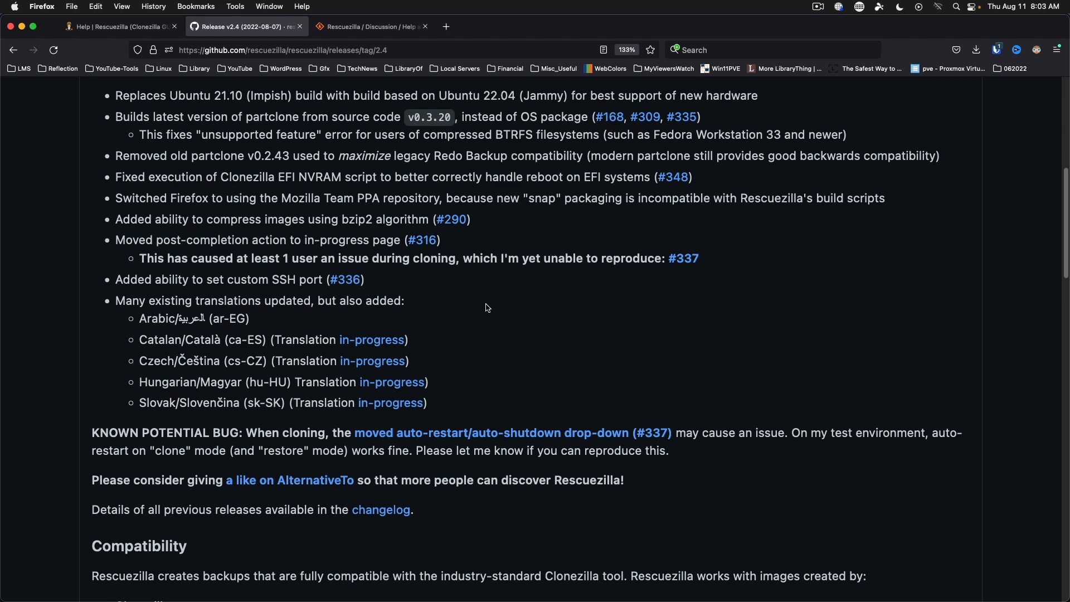
pyautogui.scroll(-4, 488, 307)
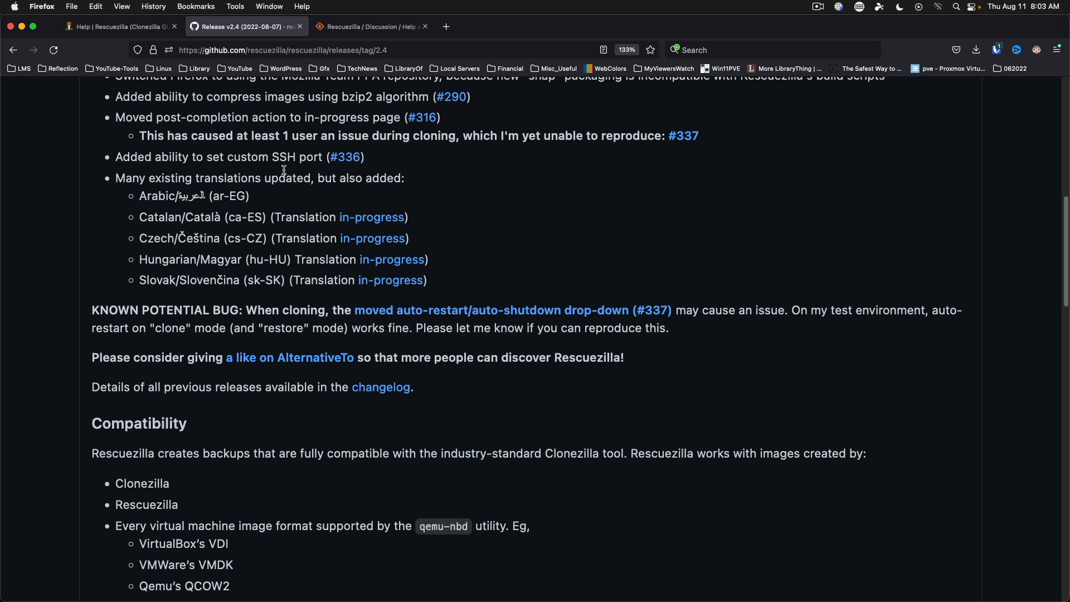
pyautogui.moveTo(342, 159)
pyautogui.scroll(-5, 689, 356)
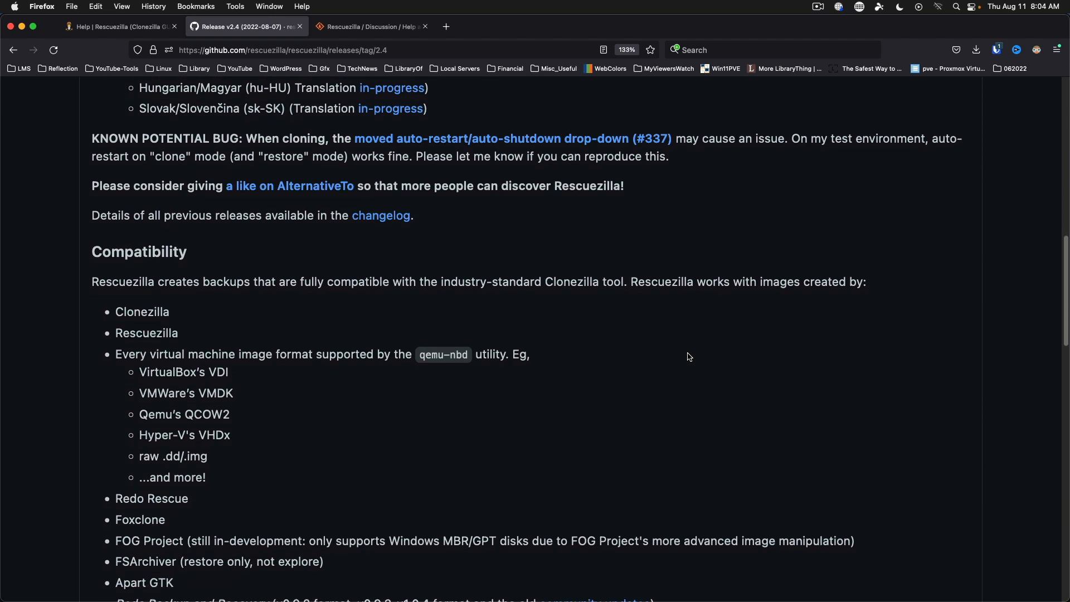
pyautogui.scroll(-4, 689, 357)
pyautogui.scroll(-1, 689, 357)
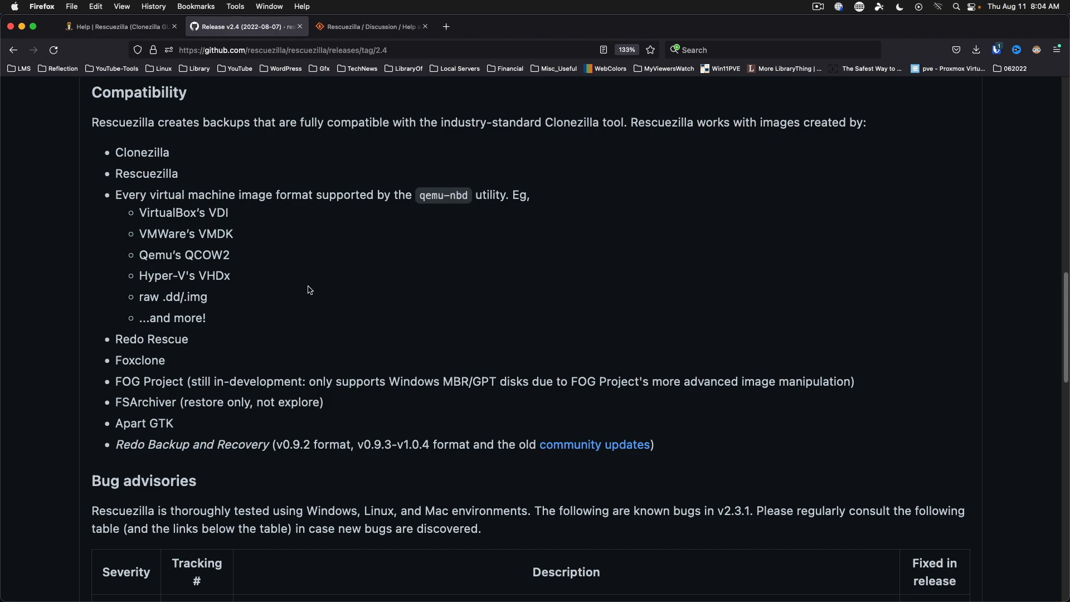
pyautogui.scroll(10, 505, 279)
pyautogui.scroll(5, 546, 272)
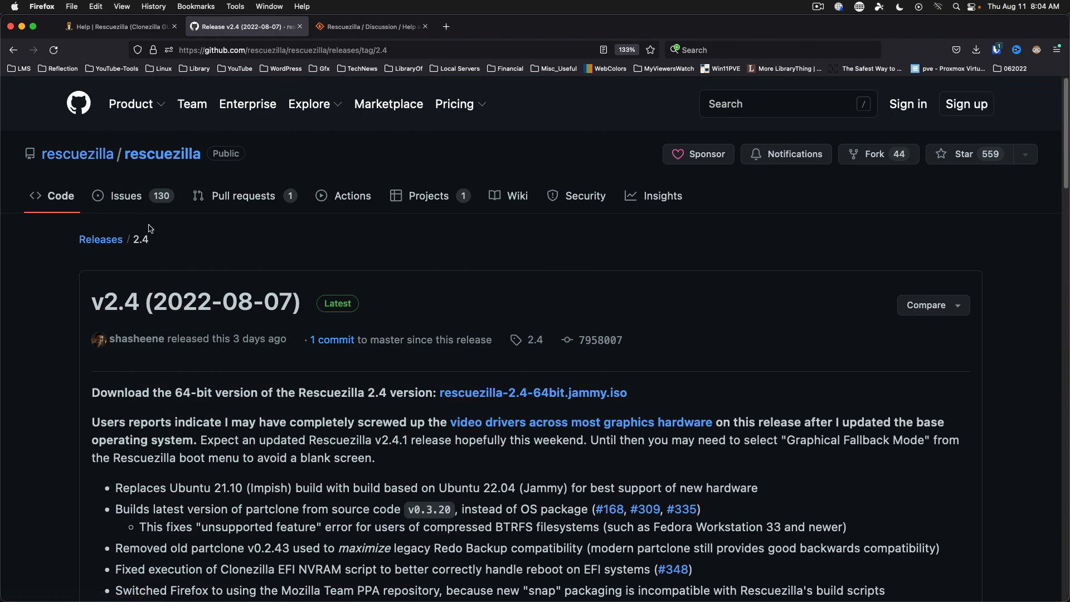
# Look through the Rescuezilla releases list on GitHub.
pyautogui.click(14, 51)
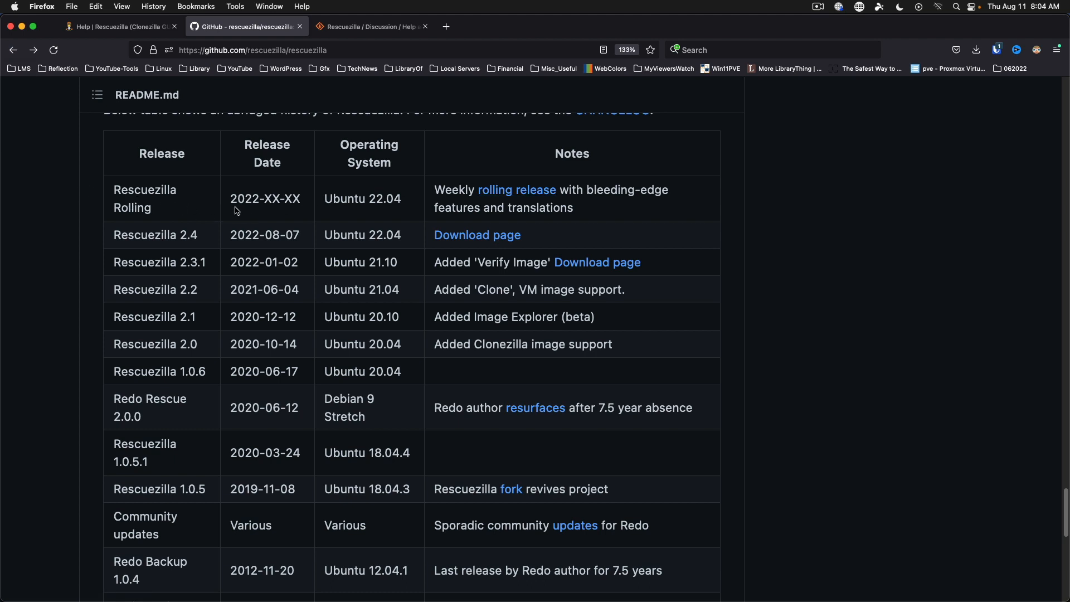
pyautogui.click(528, 196)
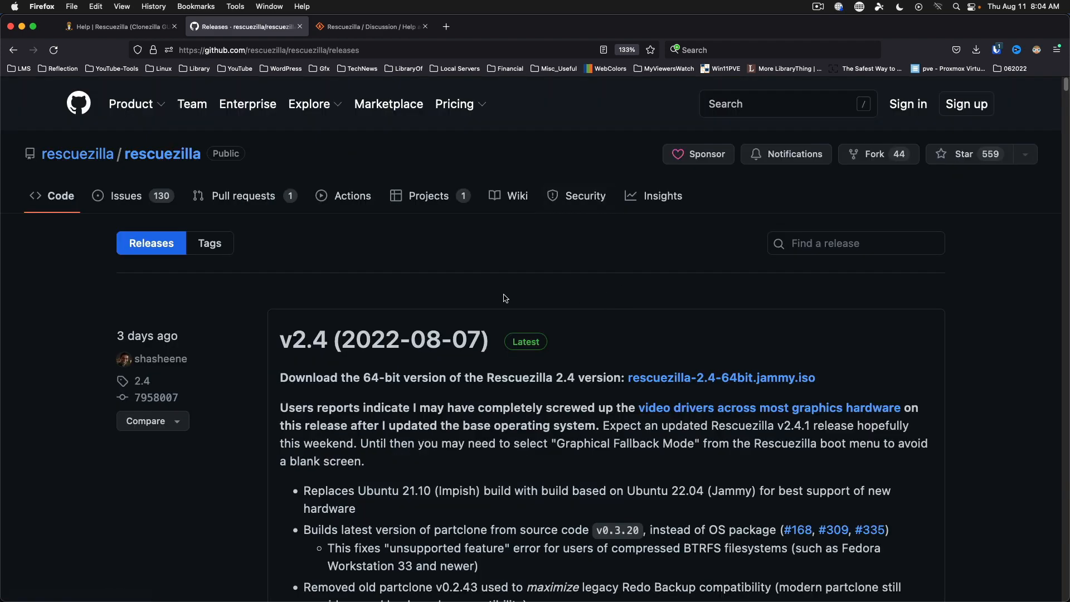
pyautogui.scroll(-5, 261, 407)
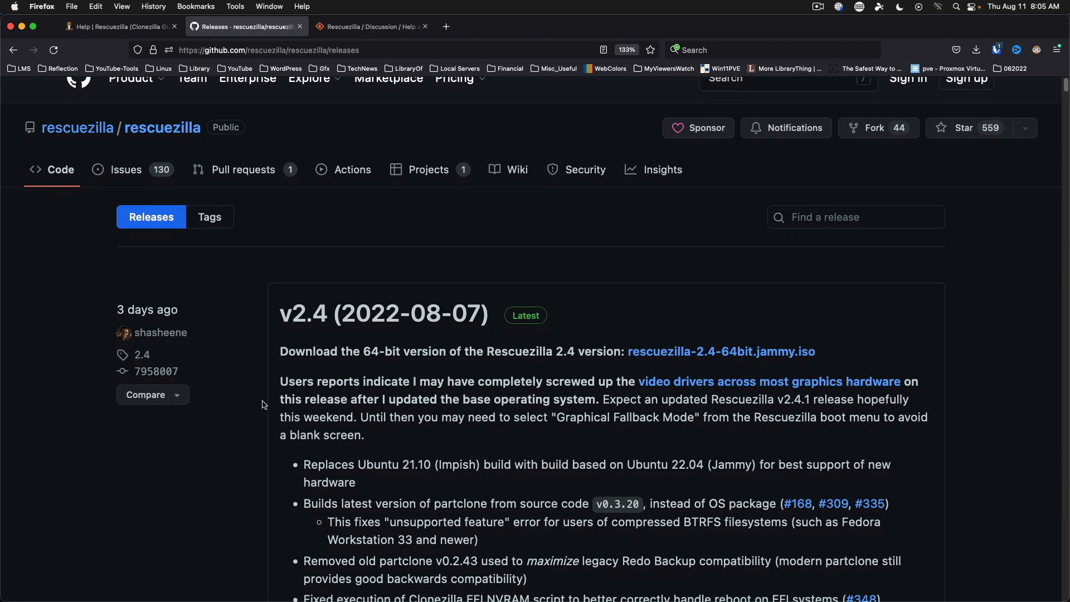
pyautogui.scroll(-3, 263, 405)
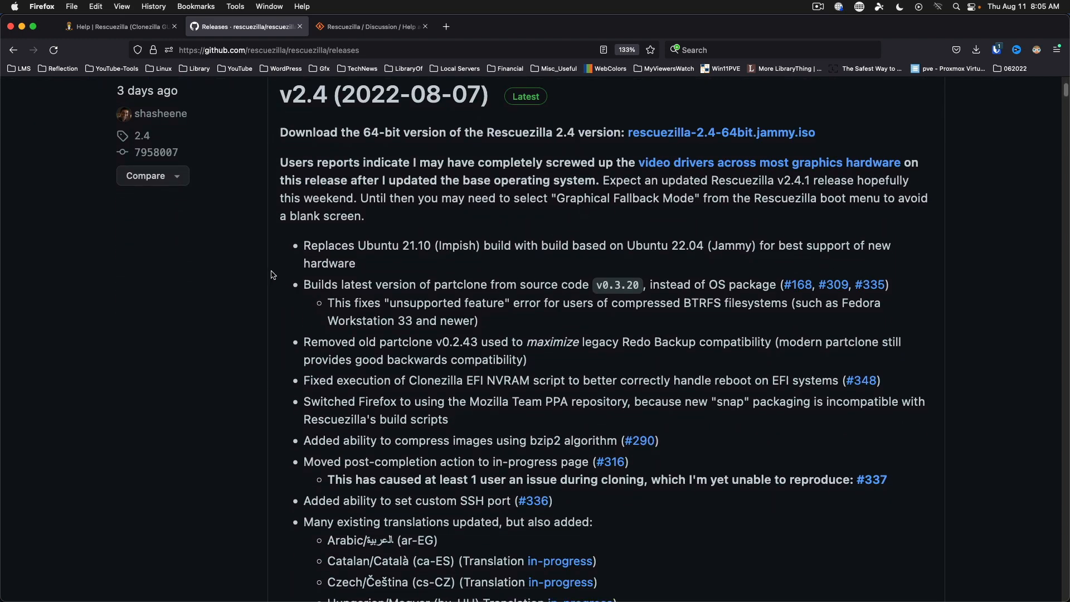
pyautogui.scroll(-6, 272, 274)
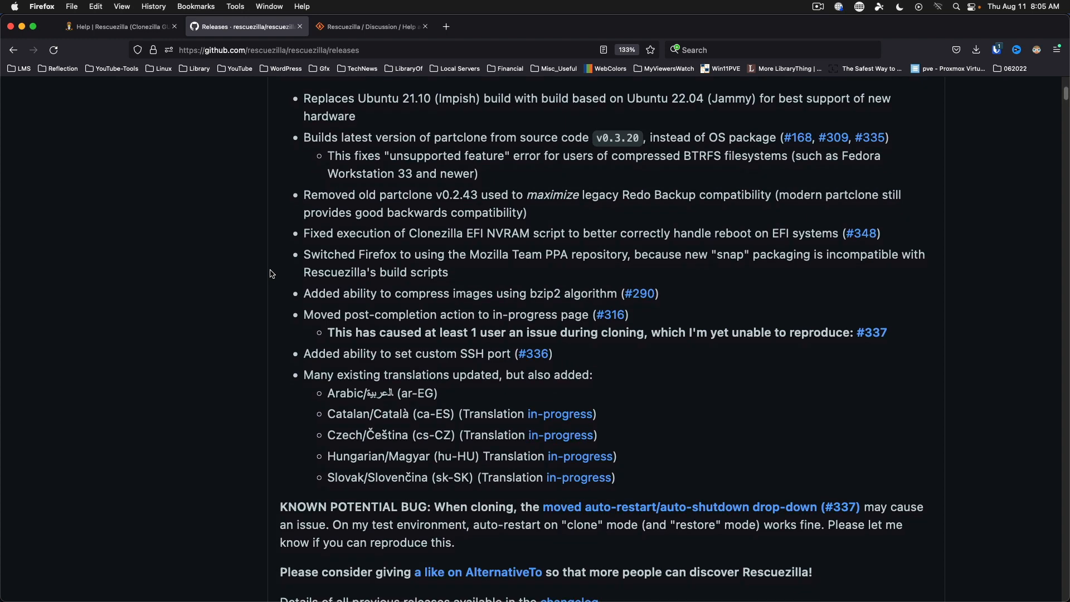
pyautogui.scroll(-2, 271, 273)
pyautogui.scroll(-4, 268, 208)
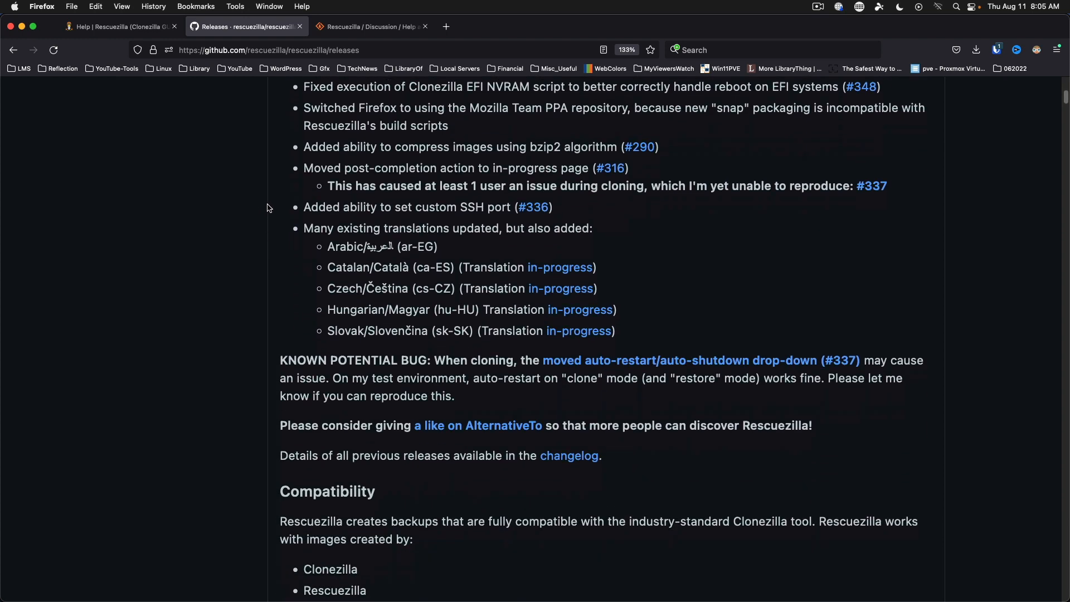
pyautogui.scroll(-12, 267, 208)
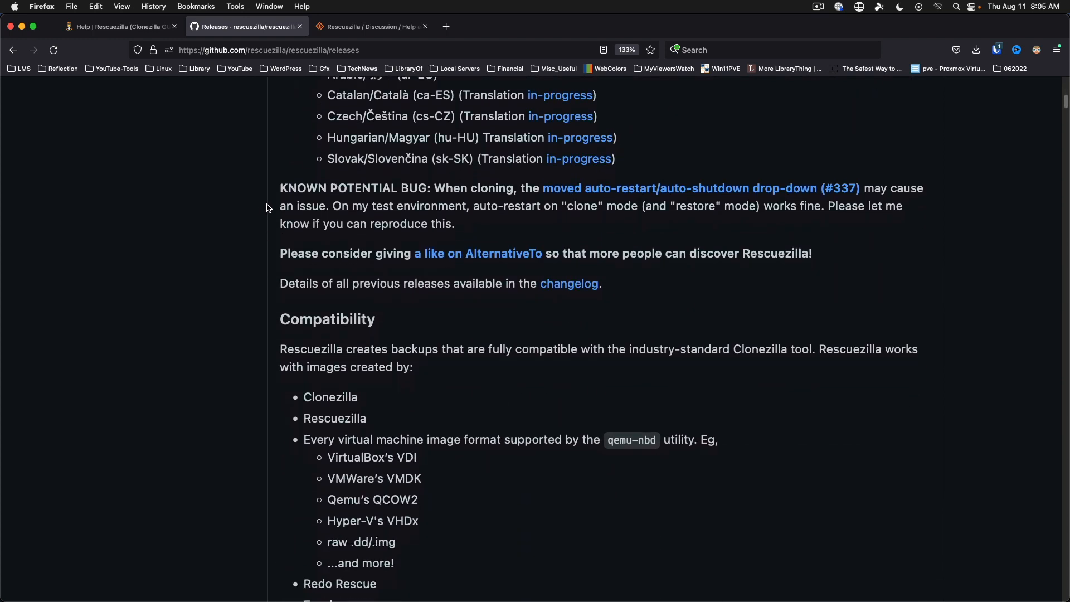
pyautogui.scroll(-16, 268, 207)
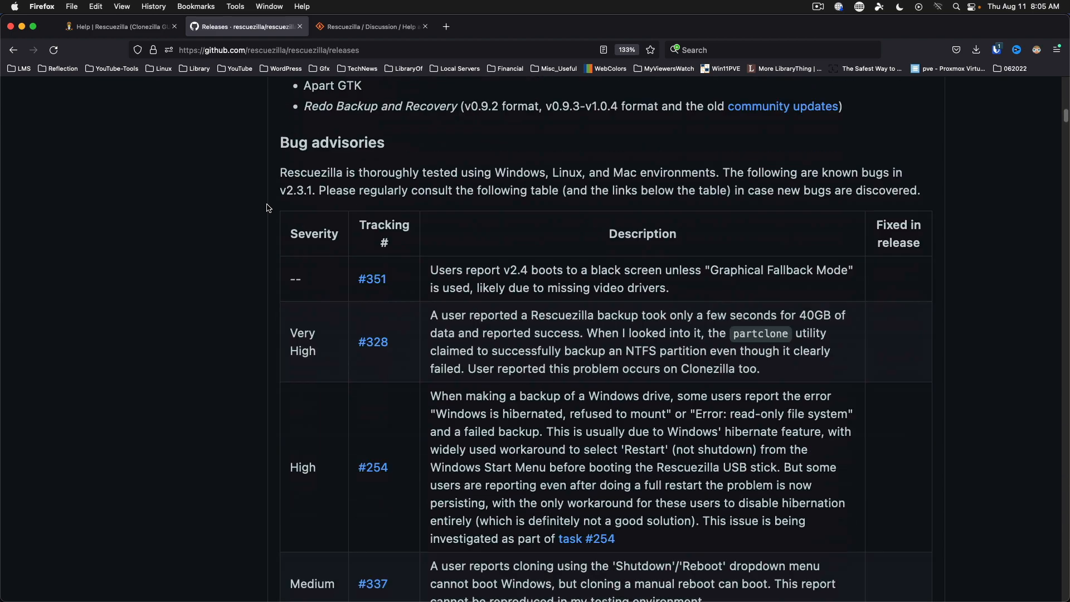
pyautogui.scroll(20, 268, 209)
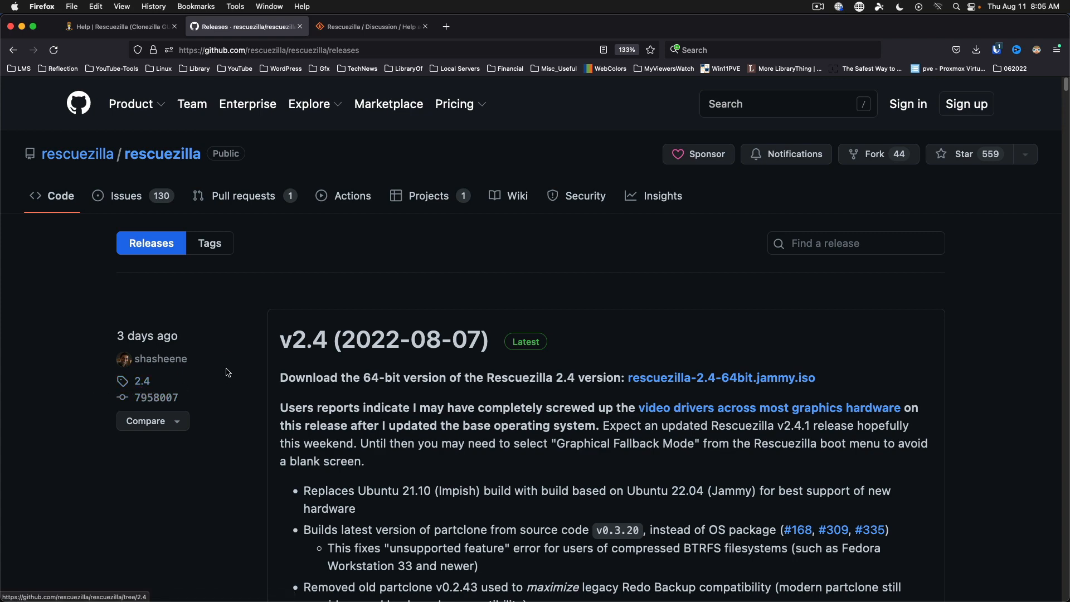
# Return to the rescuezilla repository page and scroll back to its top.
pyautogui.click(13, 53)
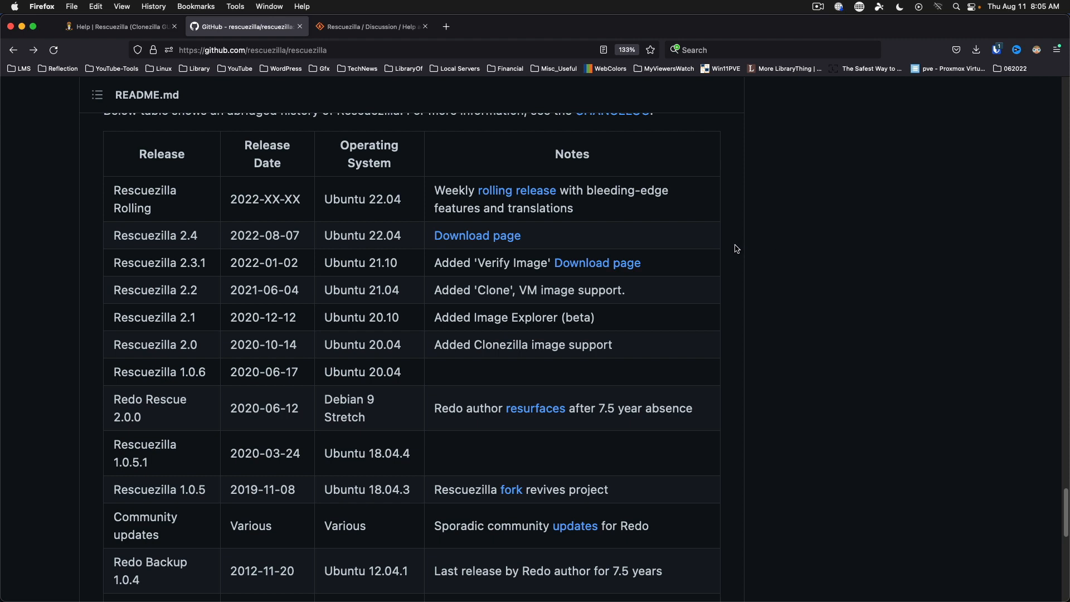
pyautogui.scroll(2, 702, 274)
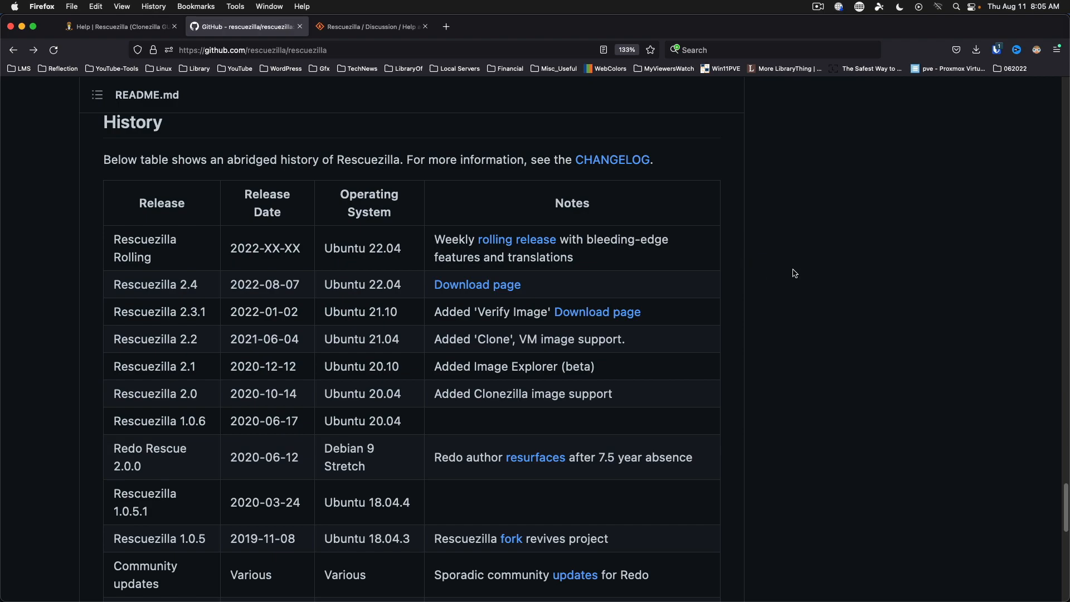
pyautogui.scroll(10, 793, 276)
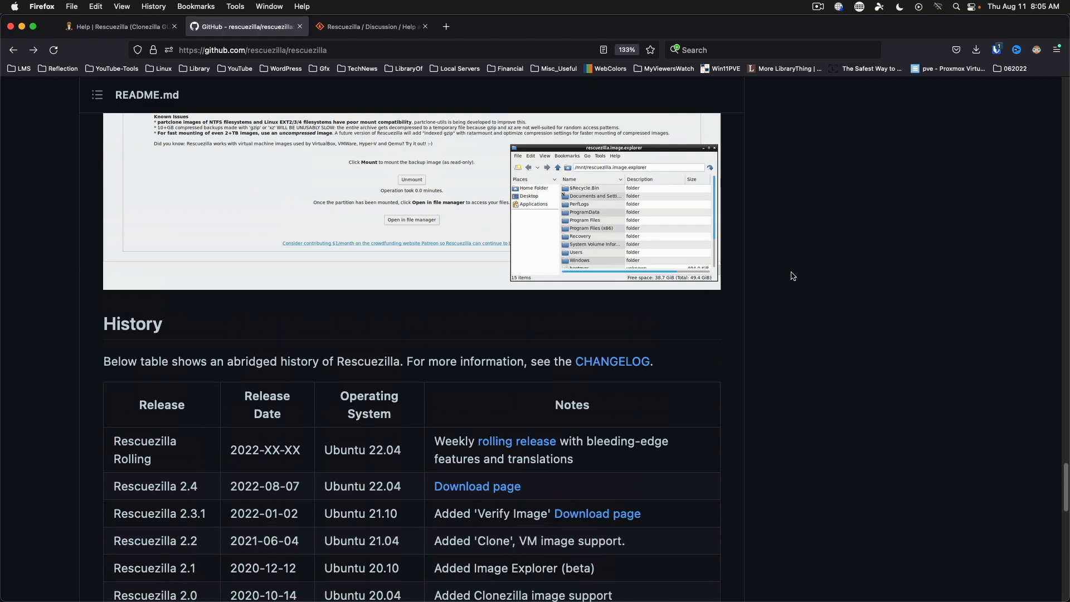
pyautogui.scroll(20, 793, 276)
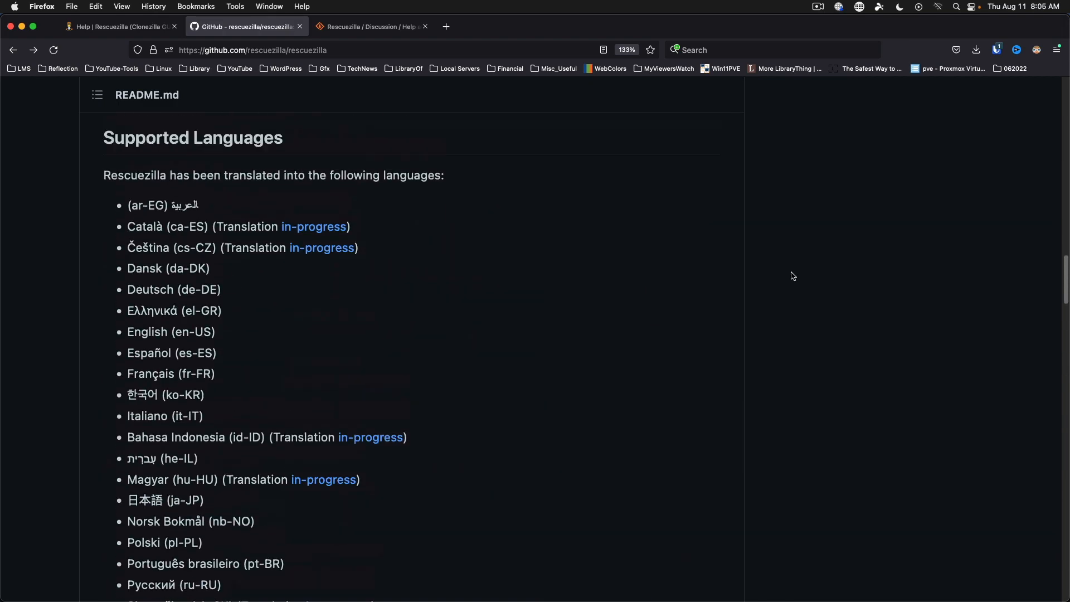
pyautogui.scroll(5, 792, 276)
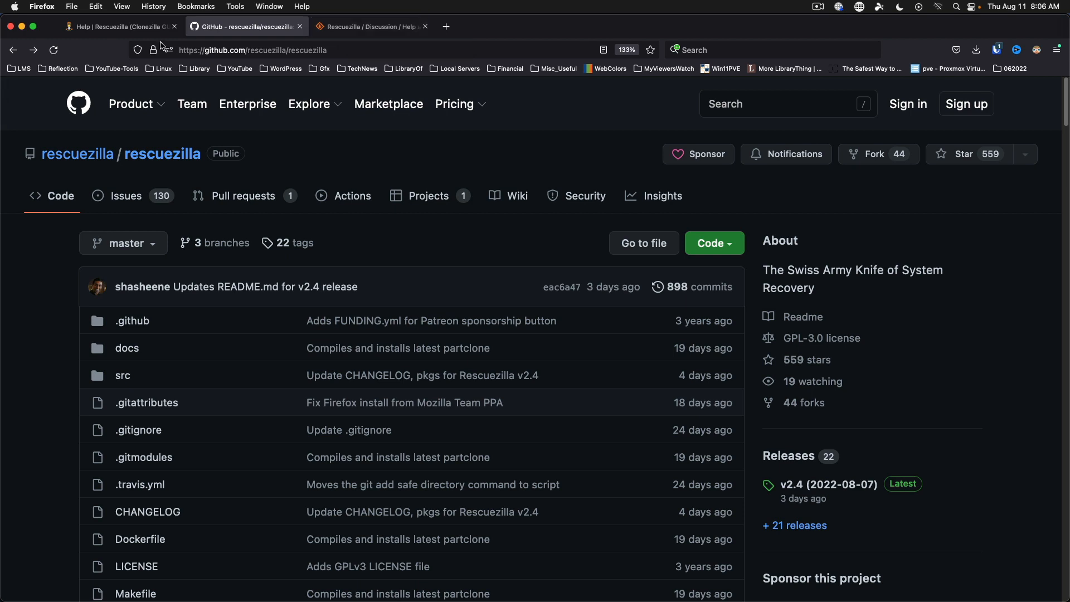
# Bring the Rescuezilla console forward and start verifying an image stored on a network share.
pyautogui.click(270, 7)
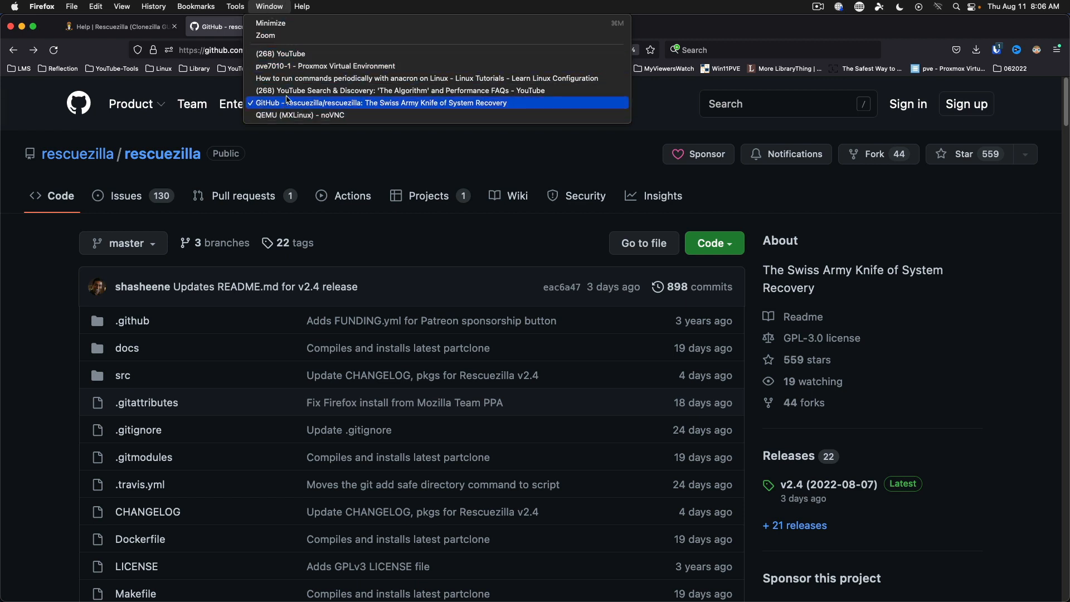
pyautogui.click(287, 116)
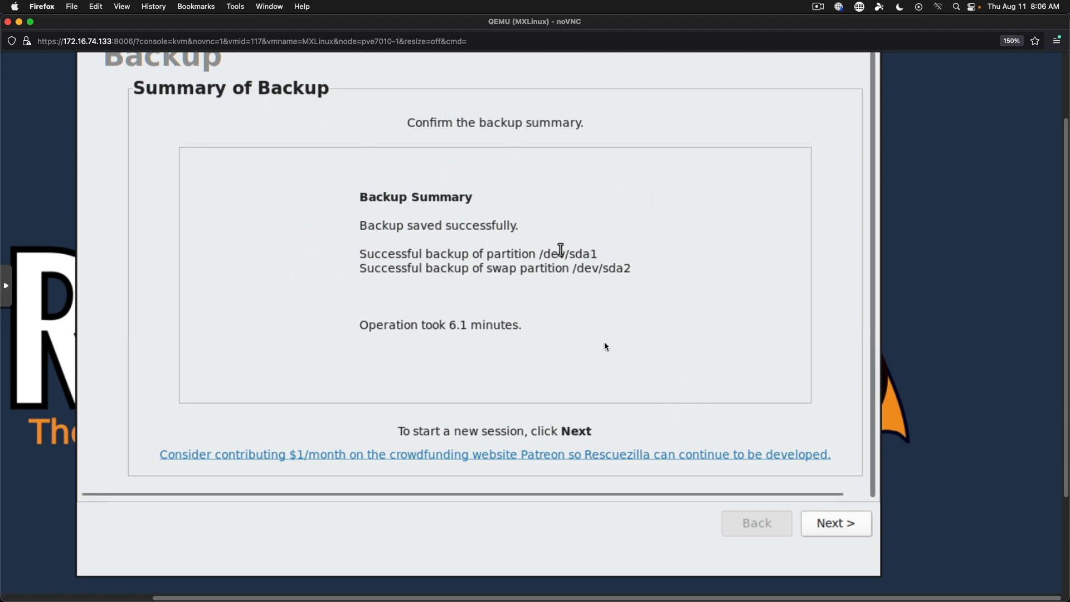
pyautogui.click(841, 525)
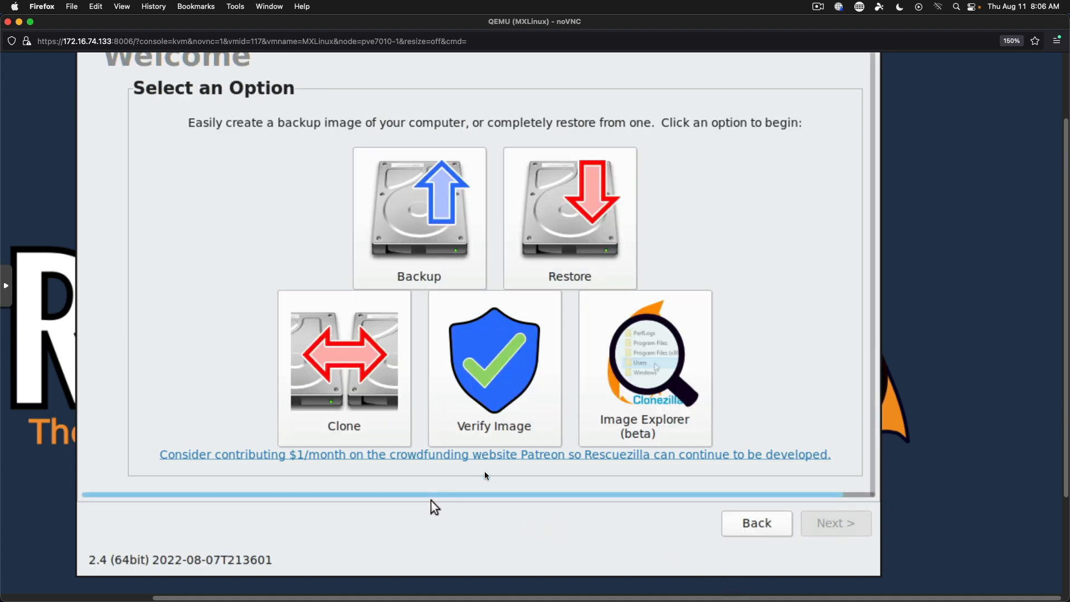
pyautogui.click(508, 361)
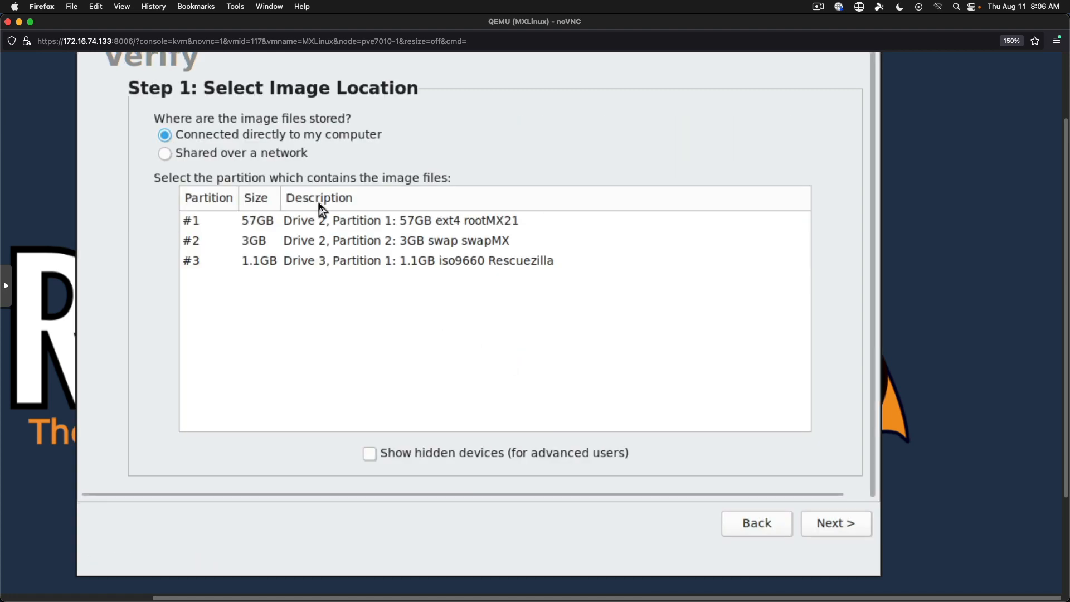
pyautogui.click(263, 153)
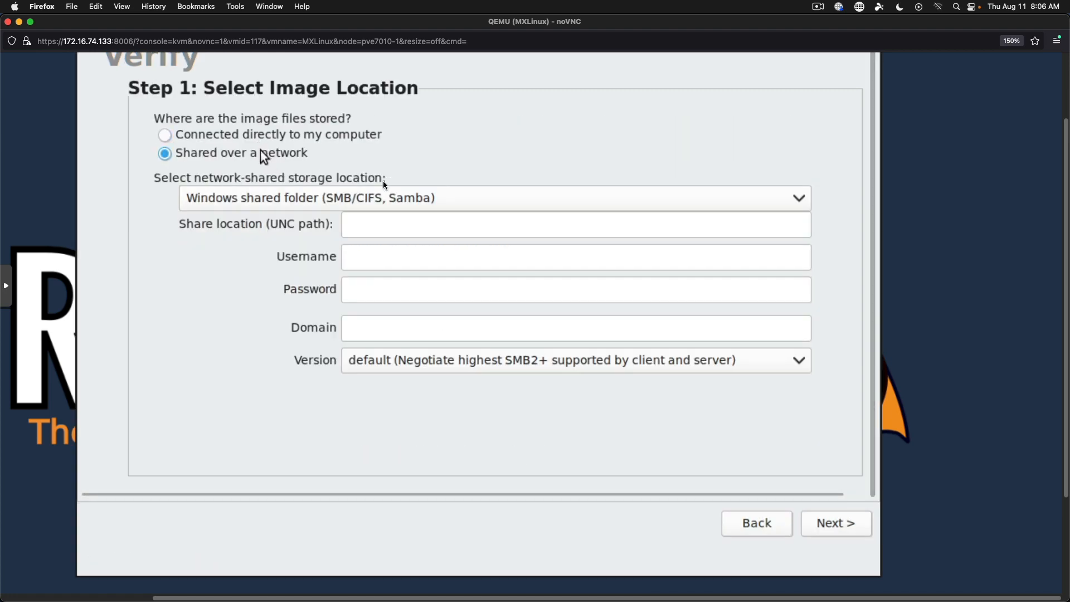
# Enter share \\172.16.74.55\Download\Test1, the username and password, and SMB version 3.1.1.
pyautogui.click(400, 225)
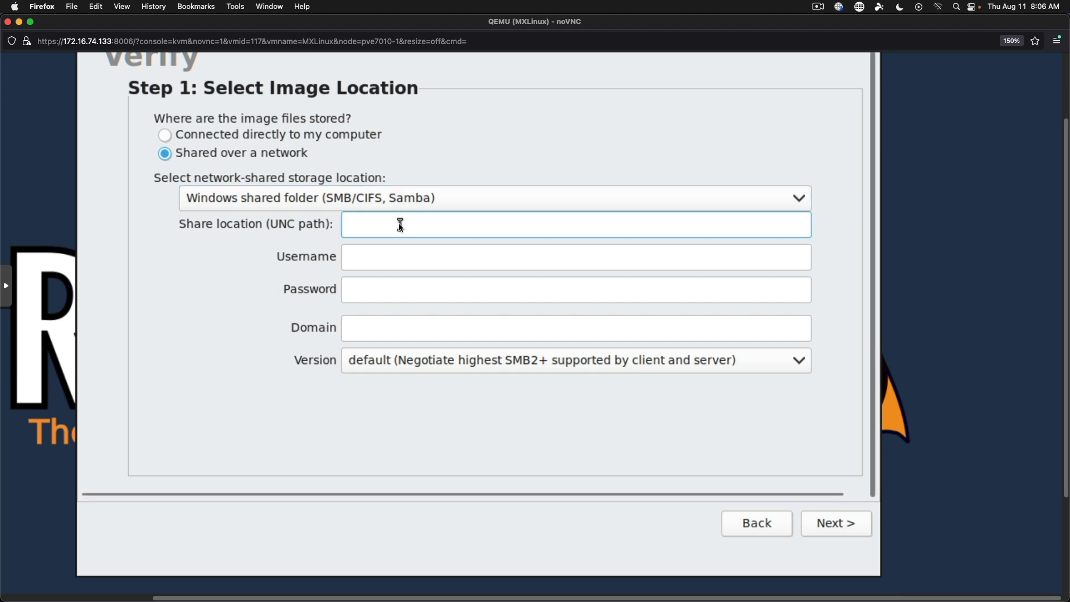
pyautogui.write('\\\\172.1')
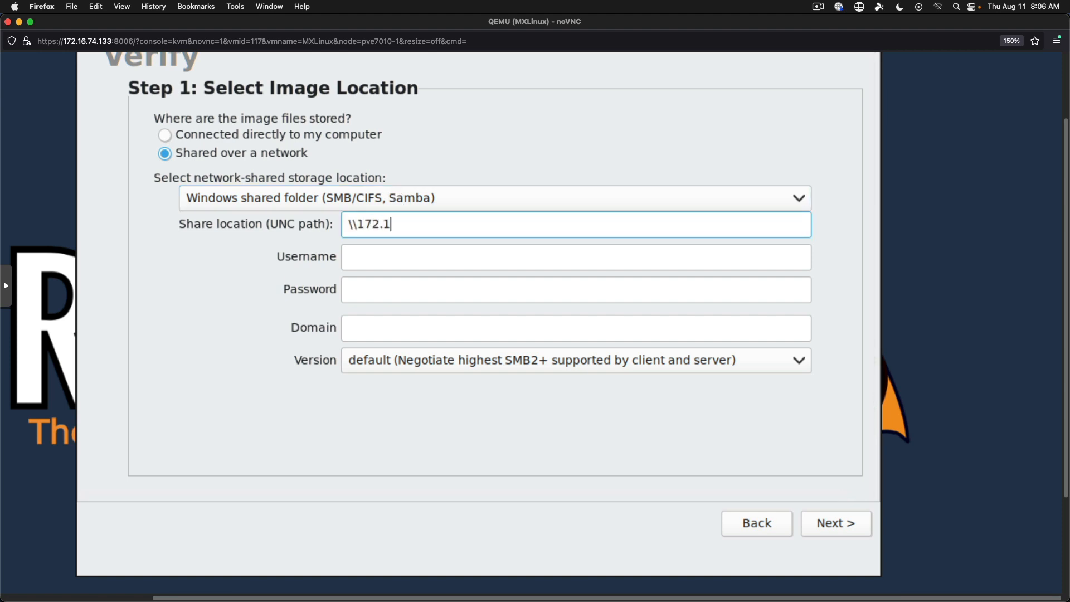
pyautogui.write('6.74.55\\Download\\')
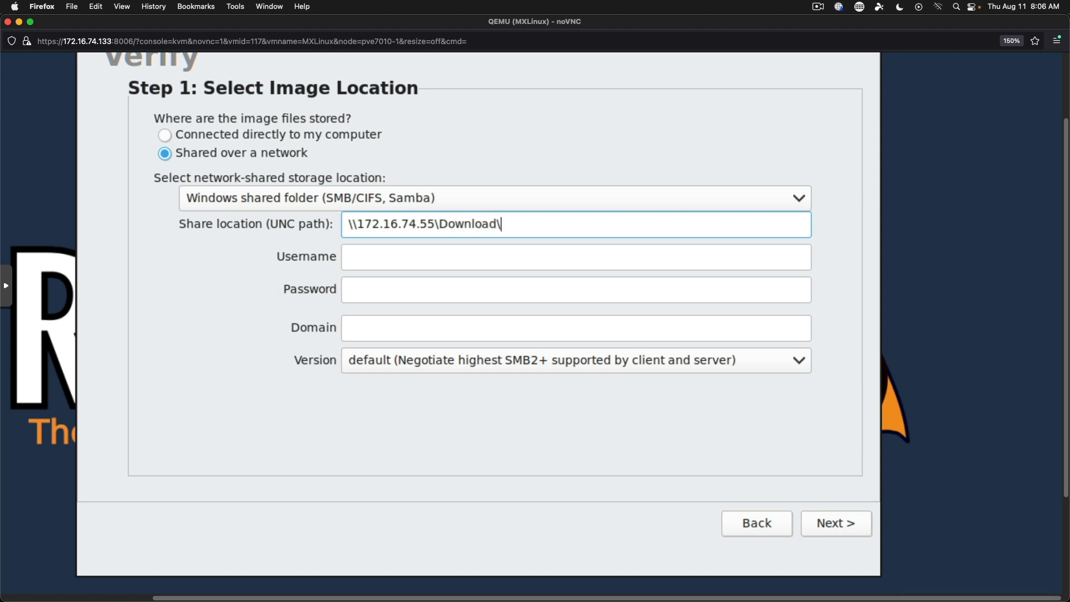
pyautogui.write('Test1')
pyautogui.press('Tab')
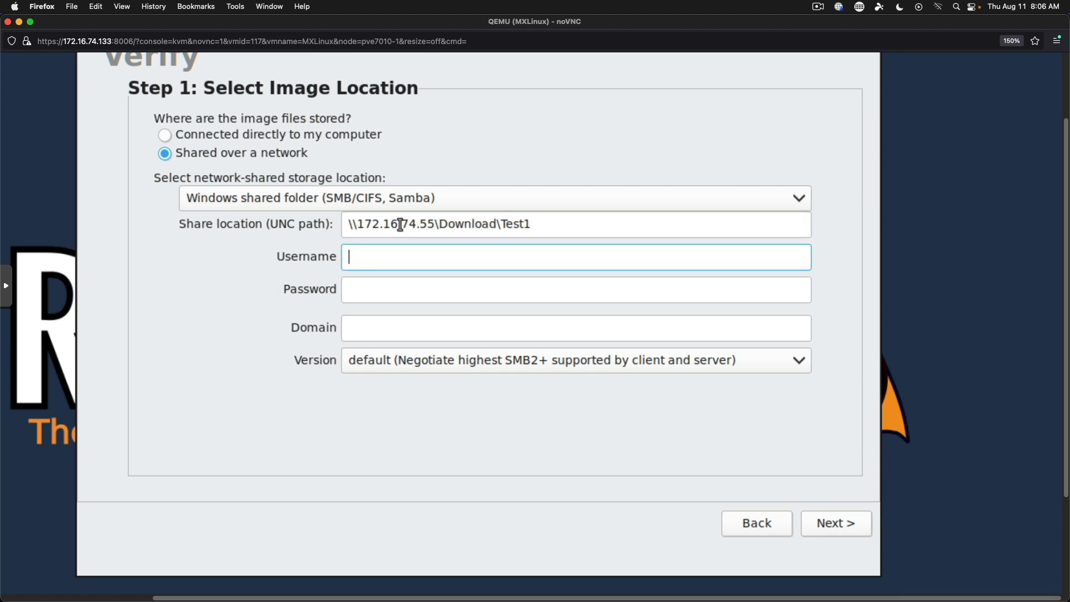
pyautogui.write('leik1jd')
pyautogui.press('Tab')
pyautogui.write('***')
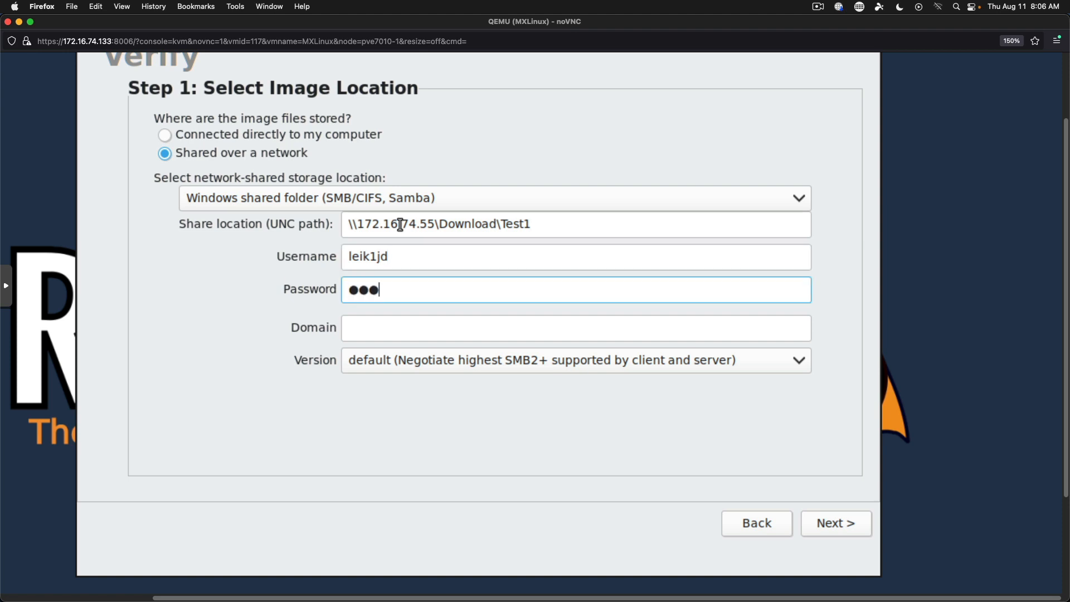
pyautogui.write('********')
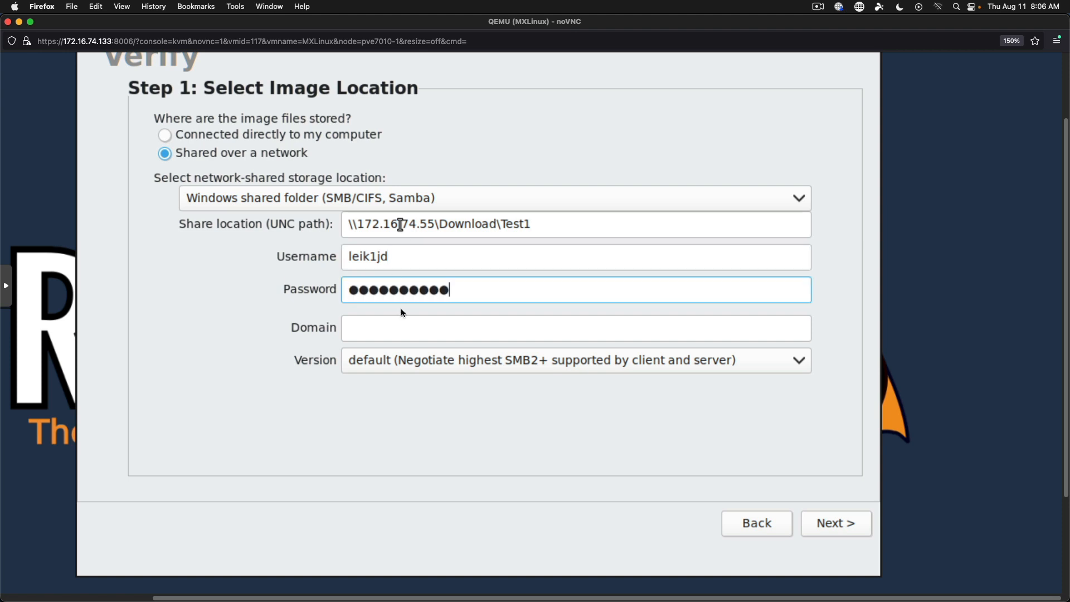
pyautogui.click(417, 368)
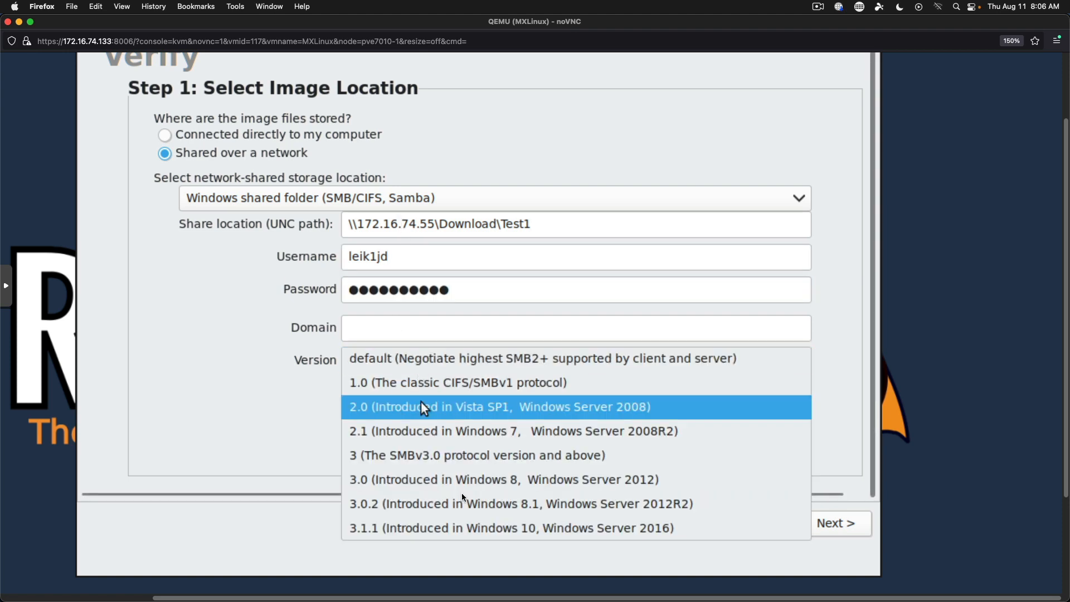
pyautogui.click(461, 528)
pyautogui.click(824, 522)
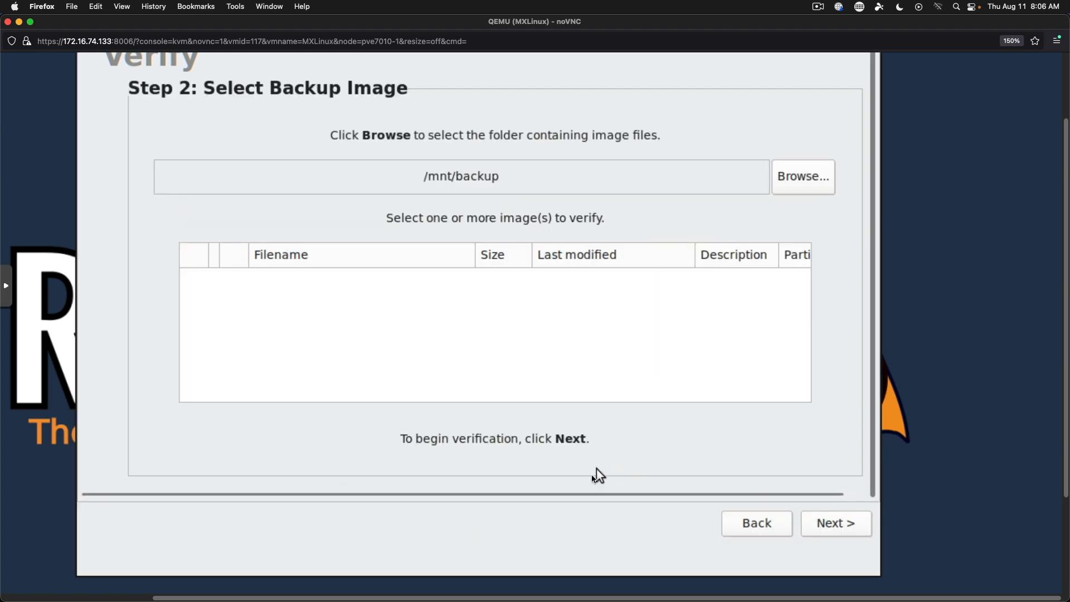
pyautogui.click(809, 181)
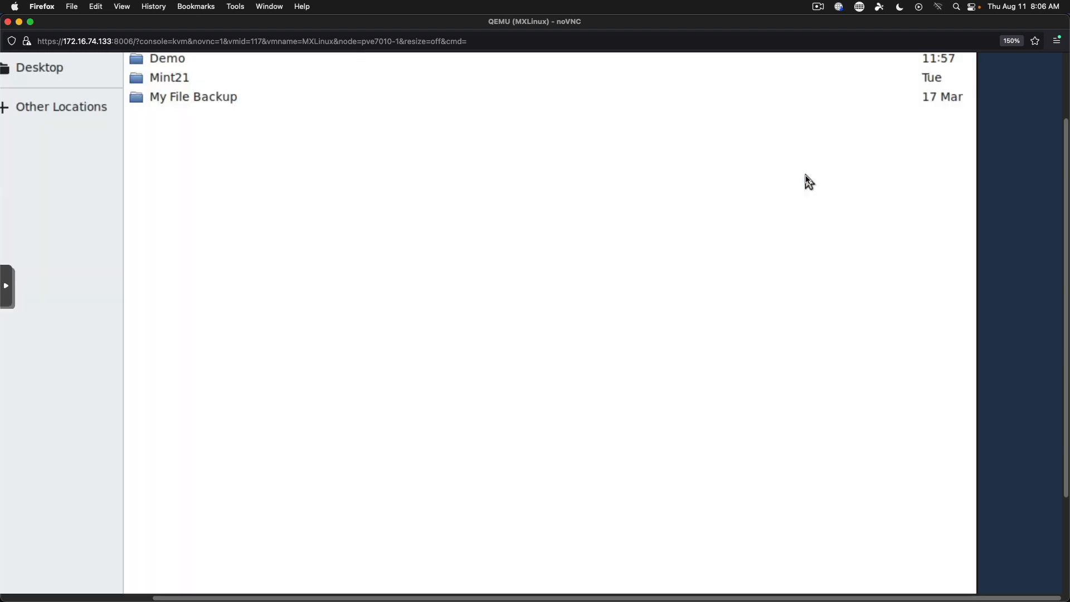
pyautogui.doubleClick(191, 66)
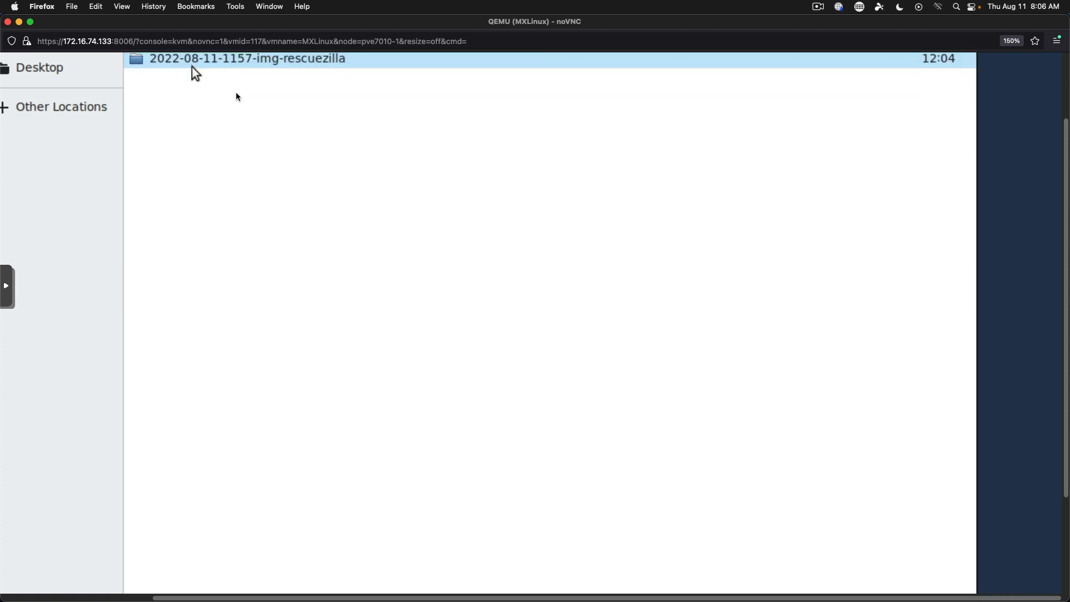
pyautogui.doubleClick(244, 64)
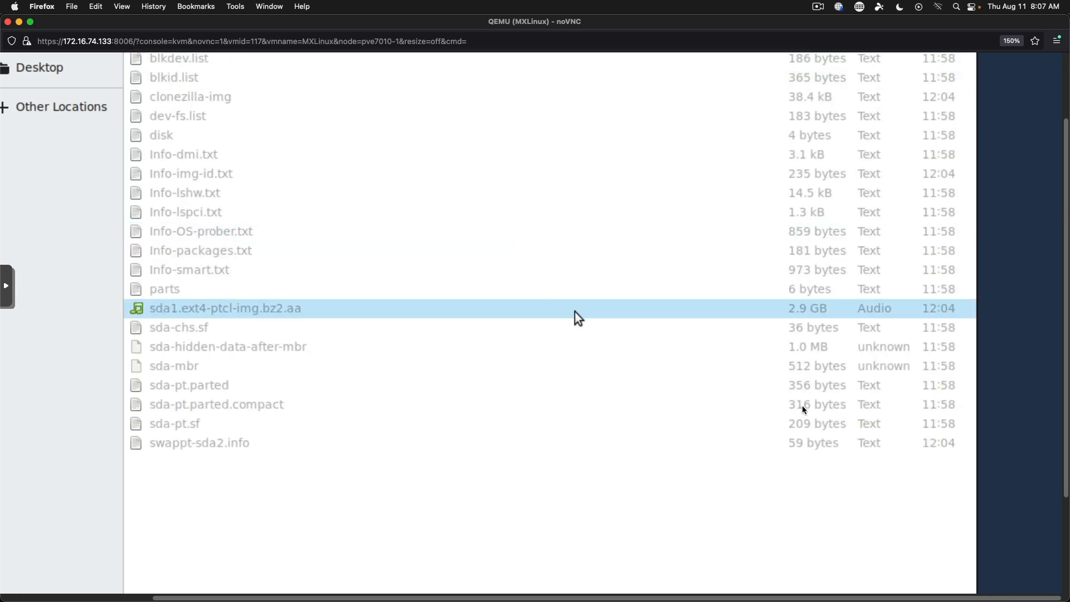
pyautogui.click(1064, 533)
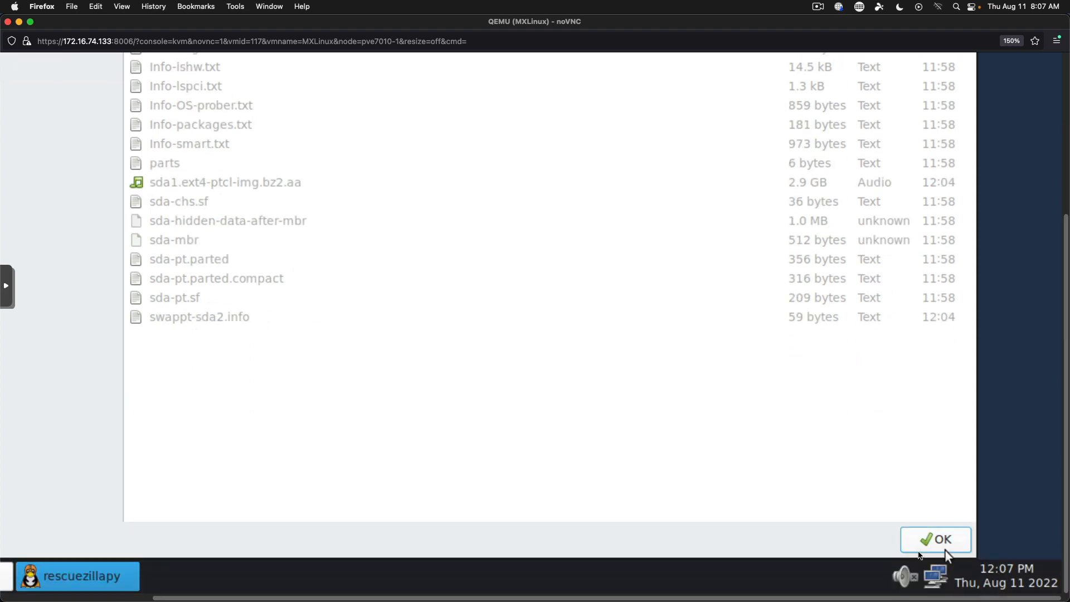
pyautogui.click(945, 549)
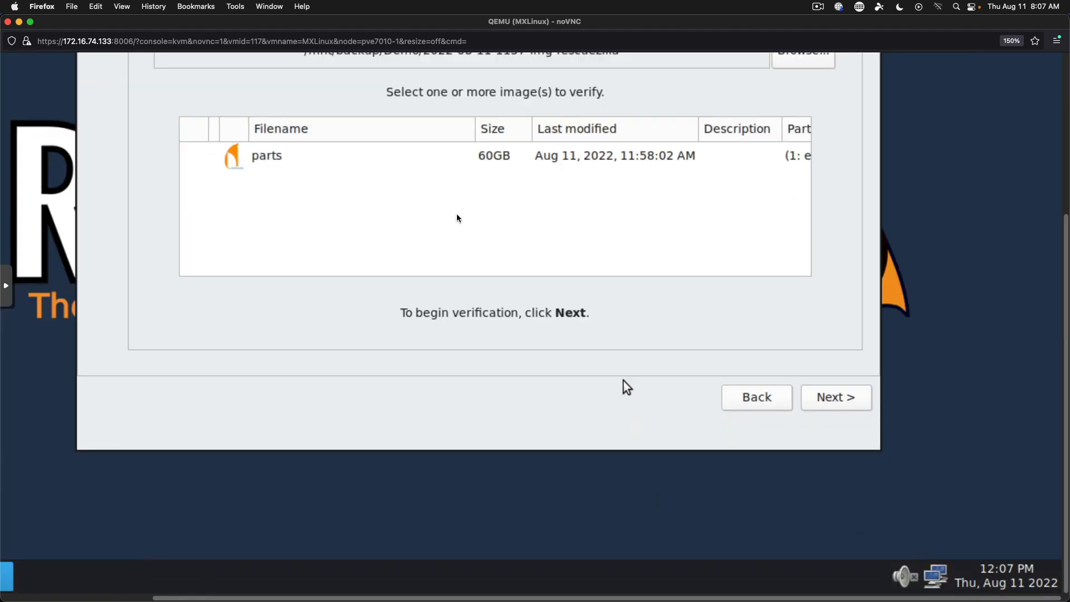
pyautogui.click(382, 159)
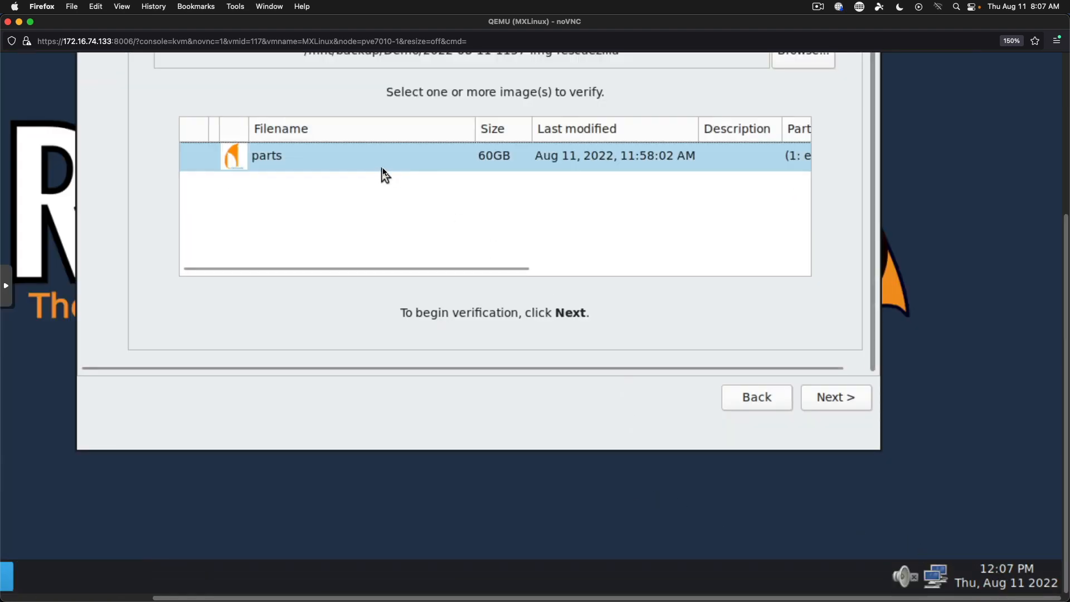
# Verify the selected image until the summary reports the MBR and sda1 verified.
pyautogui.click(836, 400)
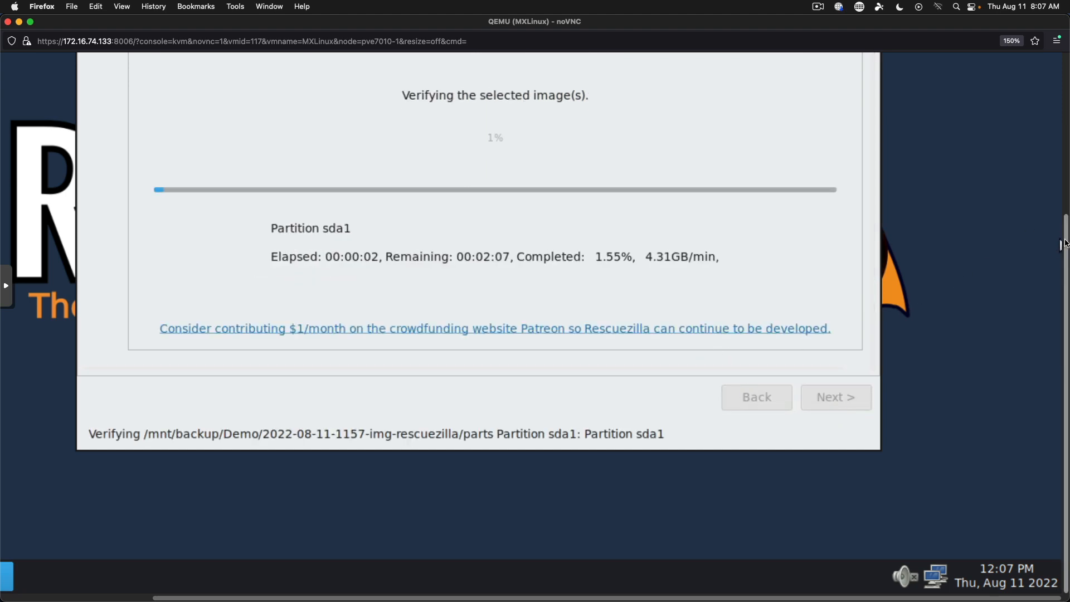
pyautogui.moveTo(1060, 247); pyautogui.dragTo(1064, 86)
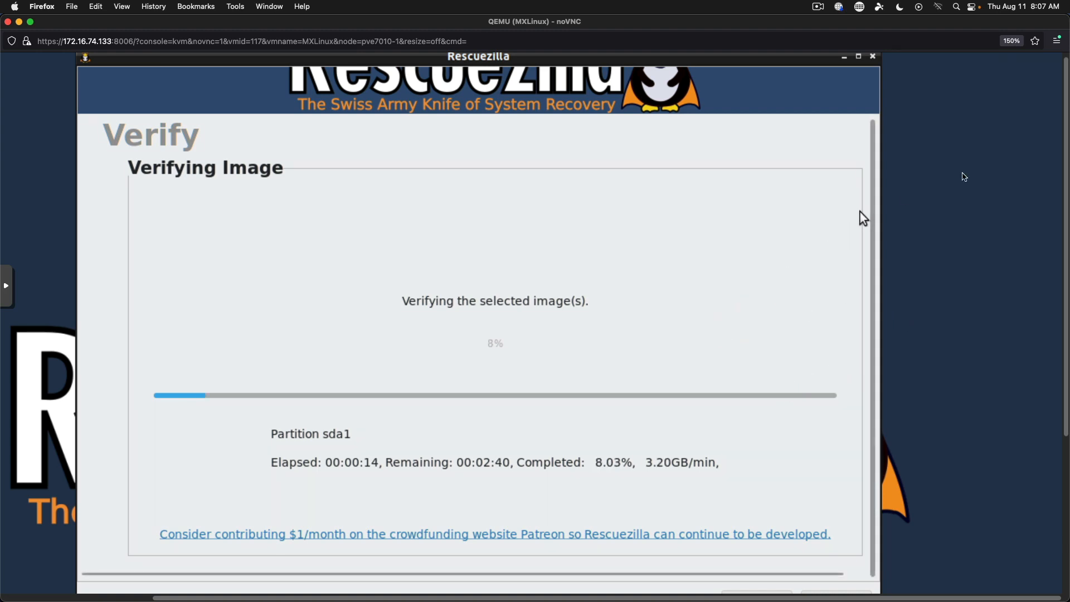
pyautogui.moveTo(1066, 133); pyautogui.dragTo(1058, 190)
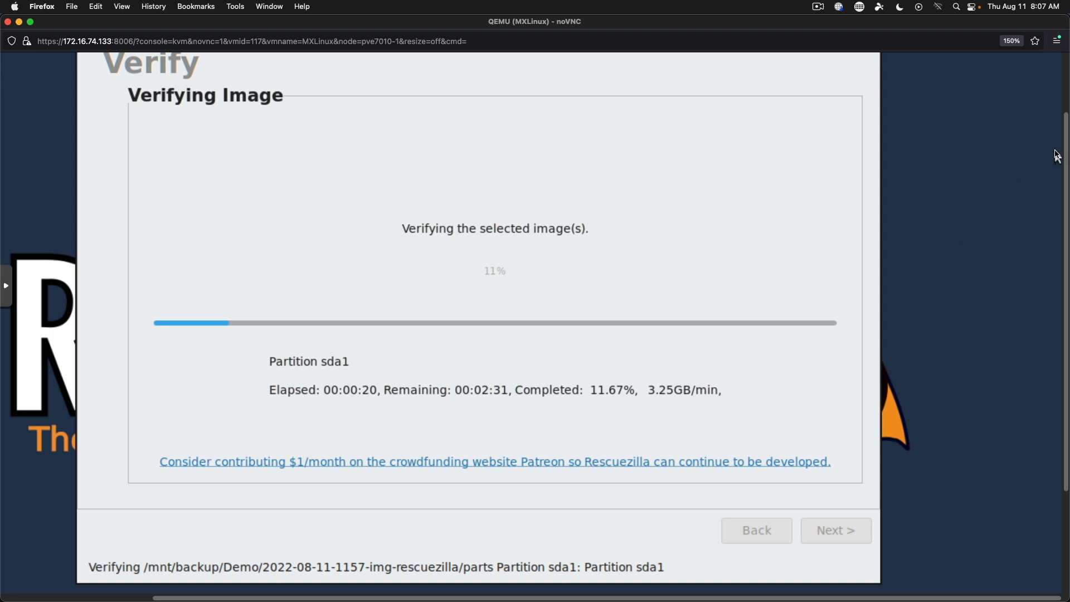
pyautogui.click(1067, 94)
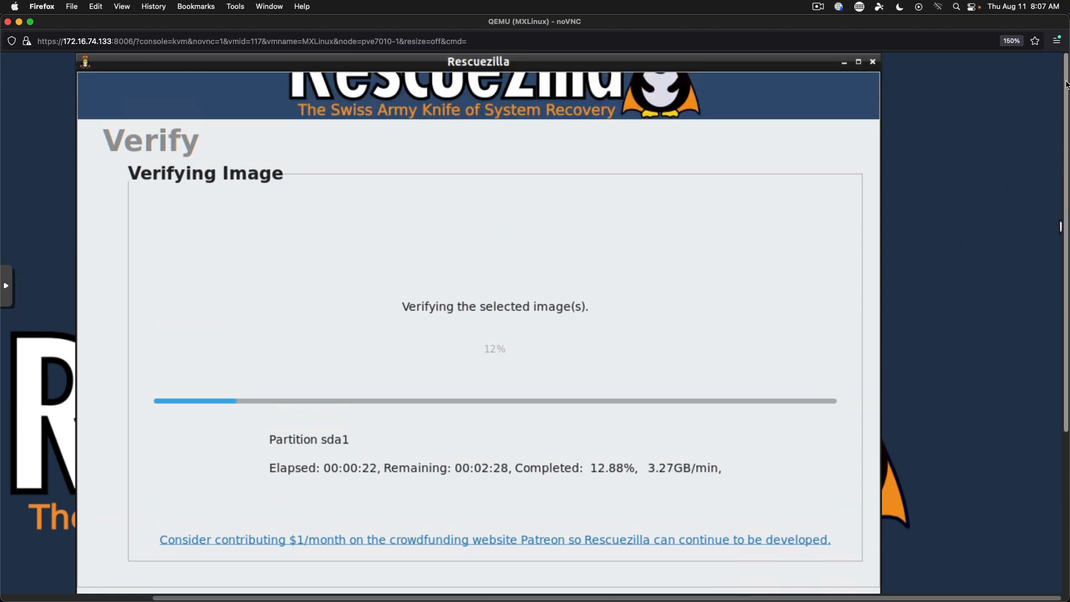
pyautogui.moveTo(1068, 82); pyautogui.dragTo(1066, 144)
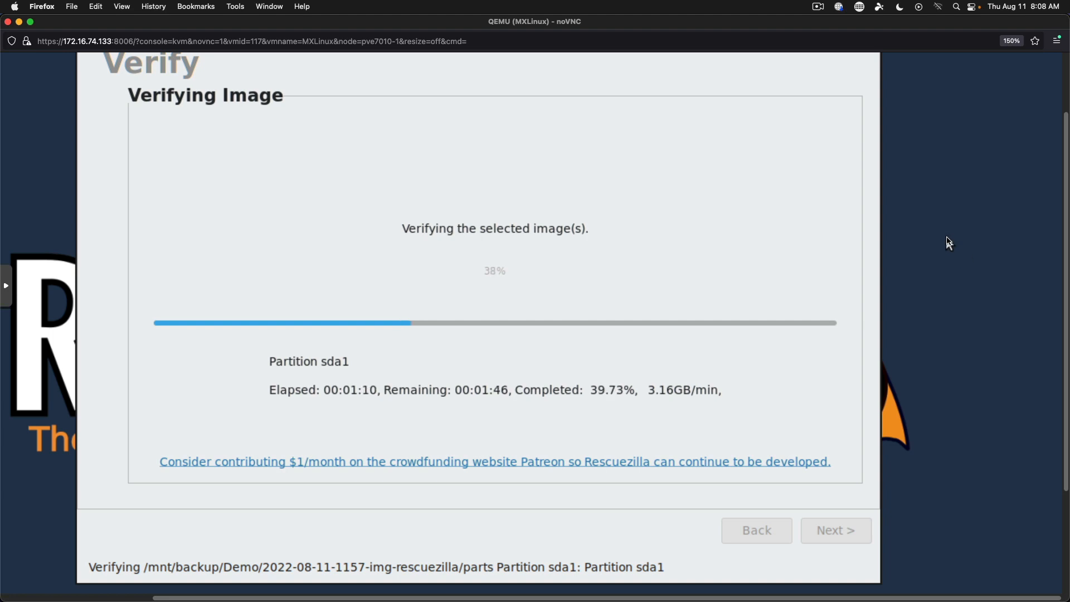
pyautogui.scroll(3, 1060, 204)
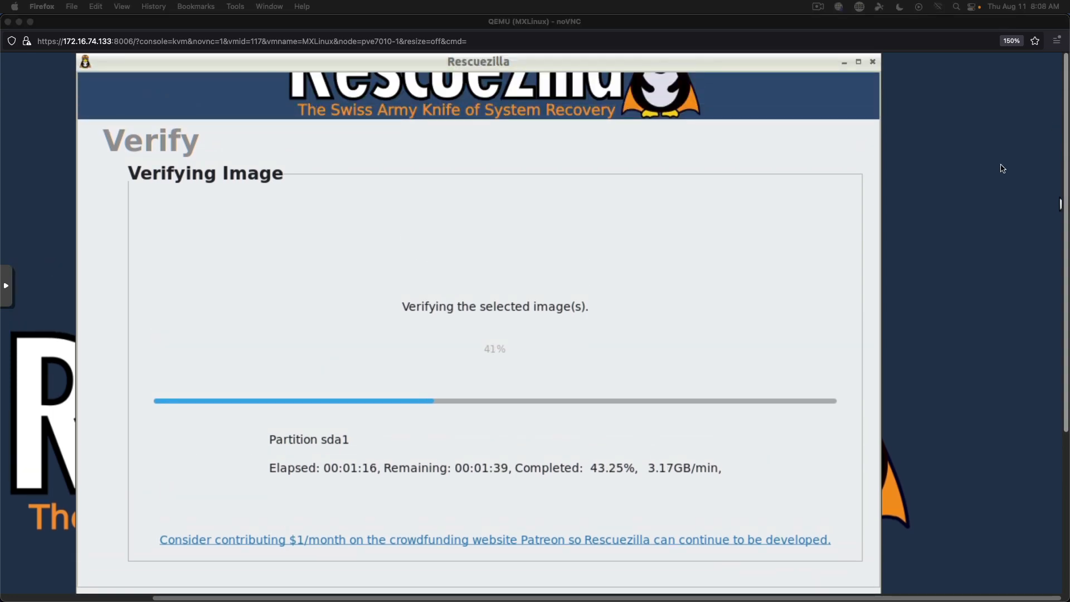
pyautogui.click(965, 175)
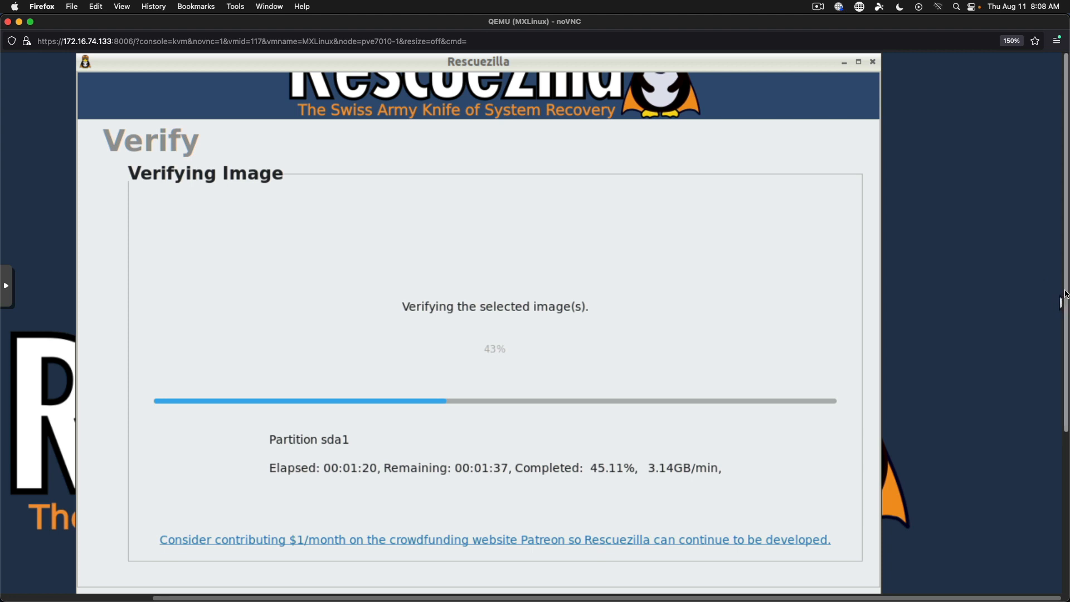
pyautogui.moveTo(1059, 301); pyautogui.dragTo(1057, 360)
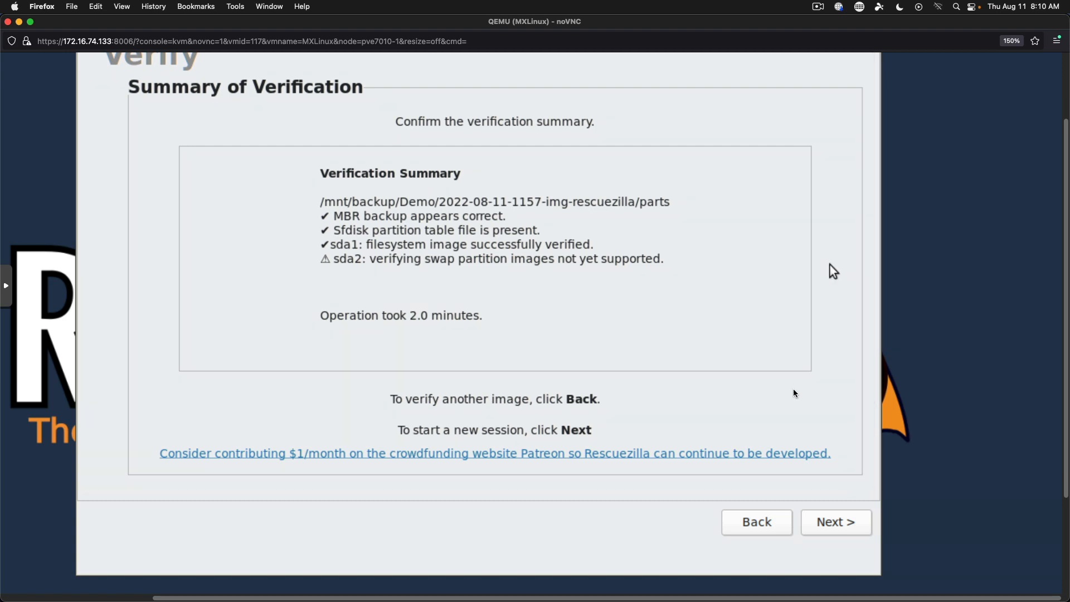
# Leave the verification summary and close Rescuezilla.
pyautogui.click(844, 526)
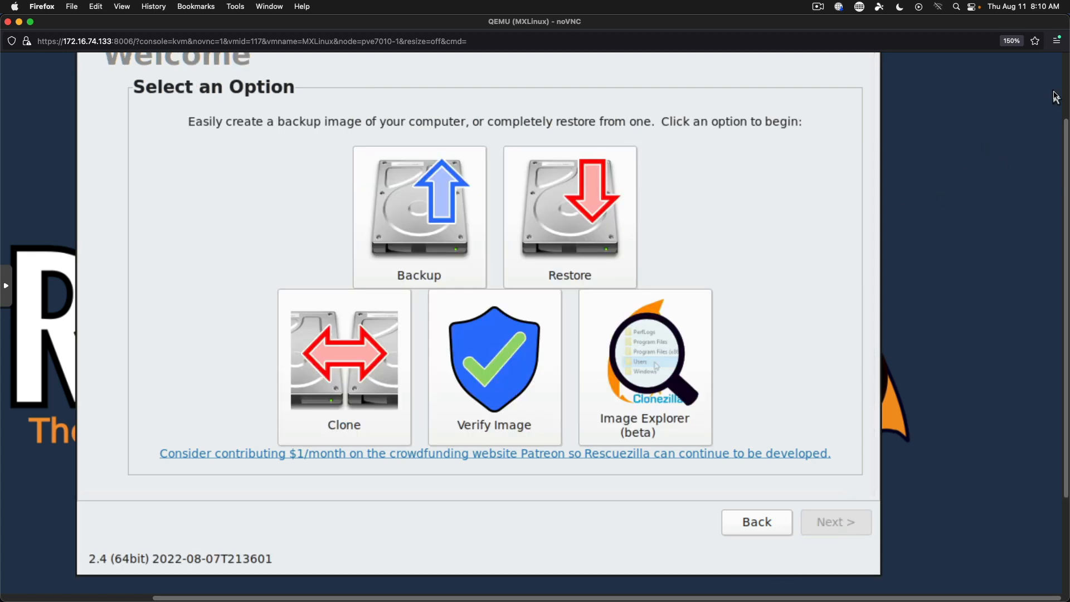
pyautogui.scroll(3, 947, 94)
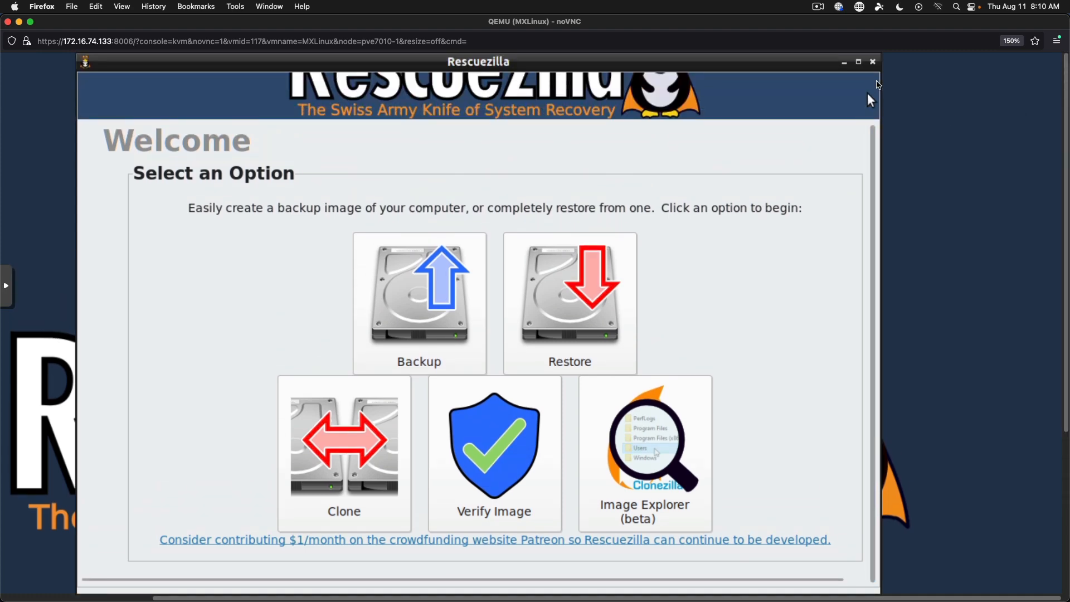
pyautogui.click(875, 65)
pyautogui.scroll(-7, 889, 449)
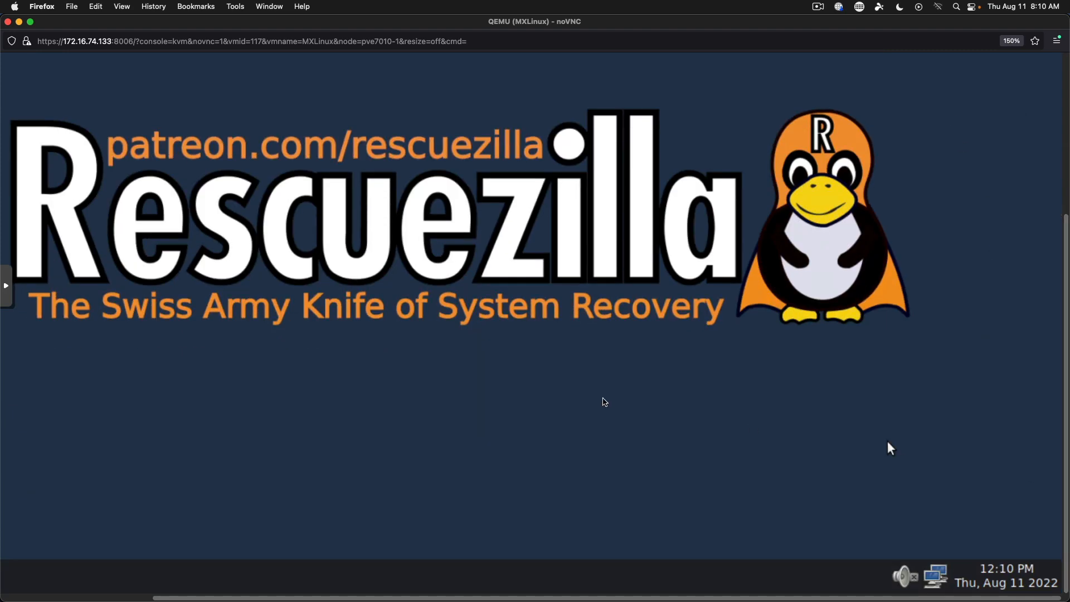
# Shut down the VM from the Xfce menu and close the noVNC console window.
pyautogui.moveTo(119, 600)
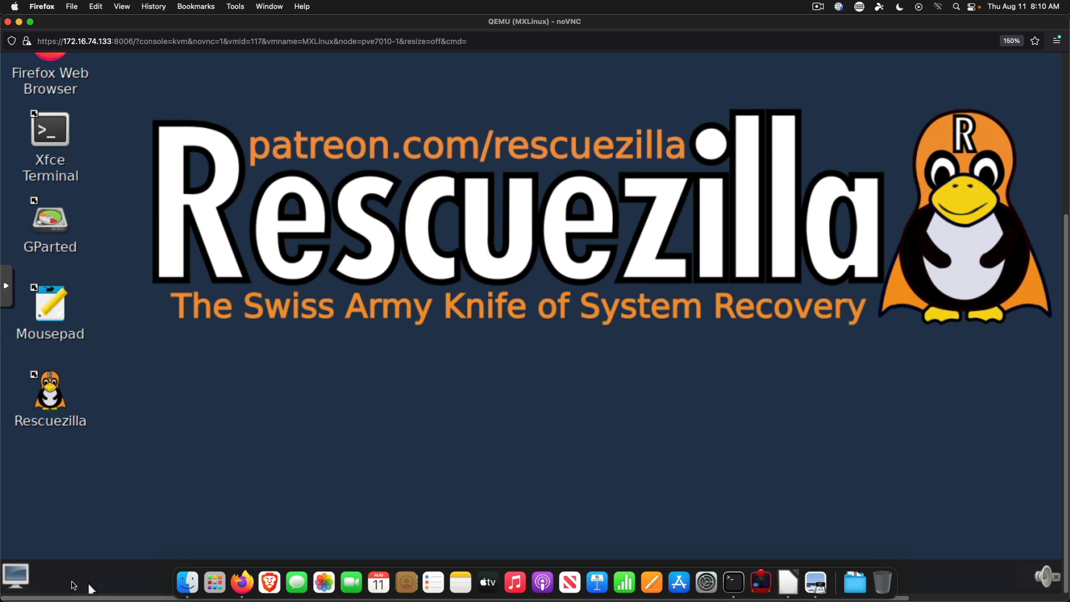
pyautogui.click(22, 578)
pyautogui.click(40, 549)
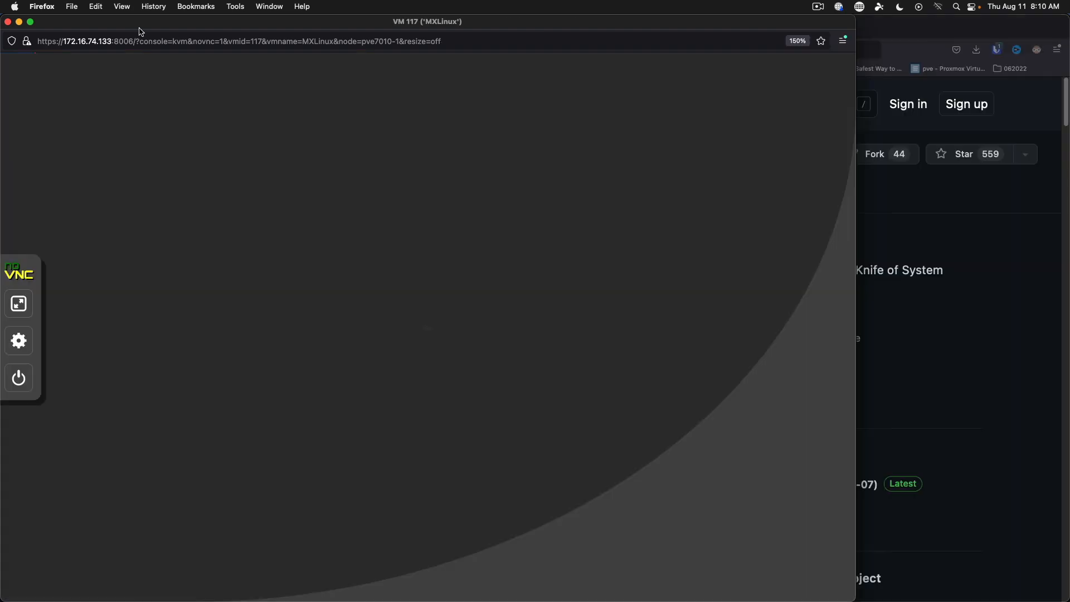
pyautogui.moveTo(138, 33); pyautogui.dragTo(312, 33)
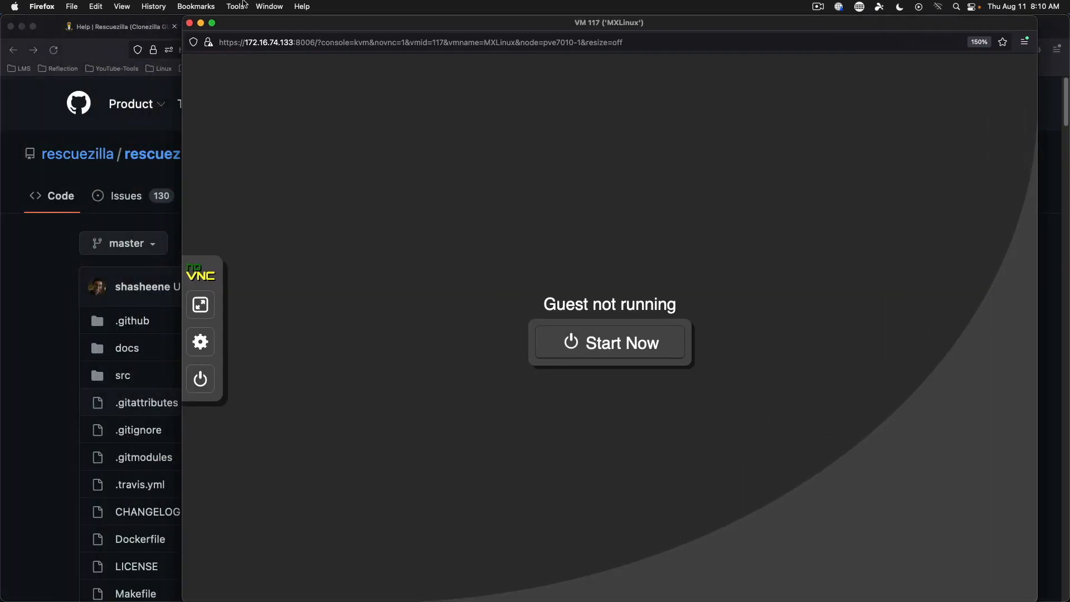
pyautogui.click(190, 23)
pyautogui.click(269, 6)
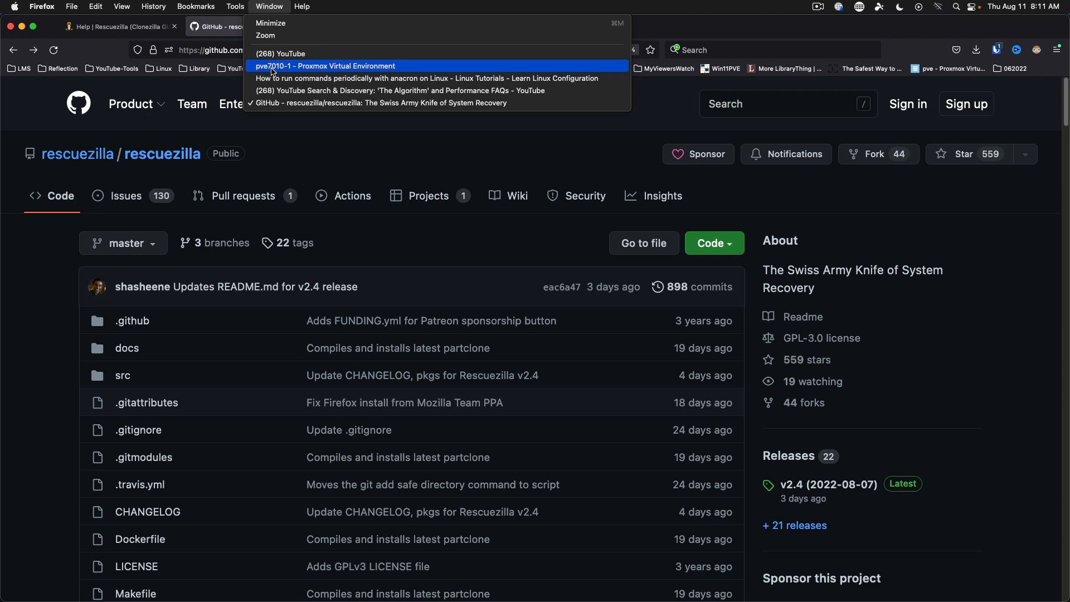
# Check VM 117 (MXLinux)'s CD/DVD Drive (ide2) now reads none,media=cdrom.
pyautogui.click(276, 66)
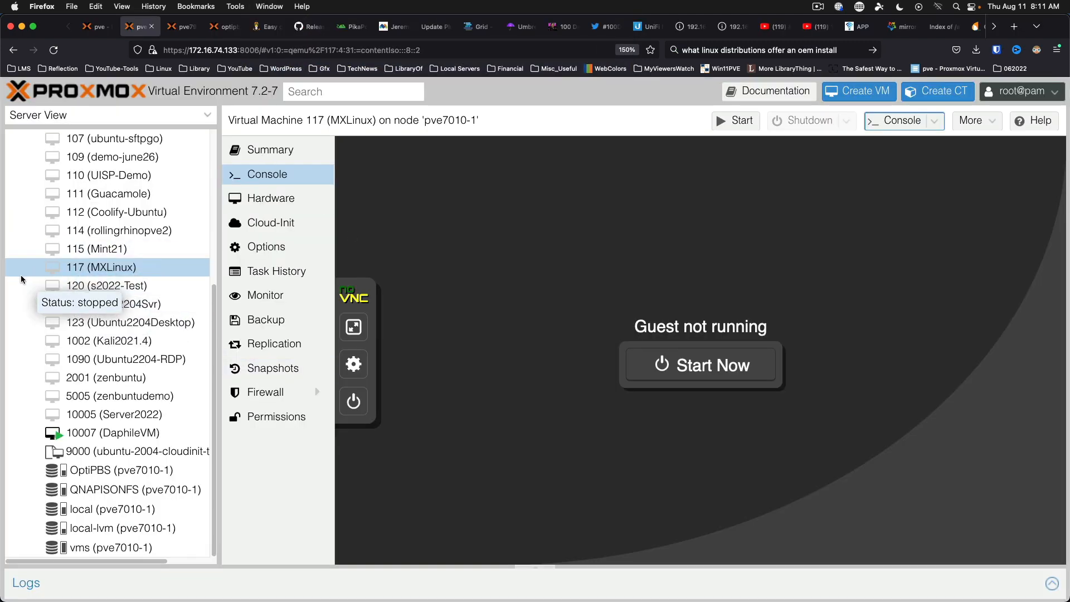
pyautogui.click(276, 204)
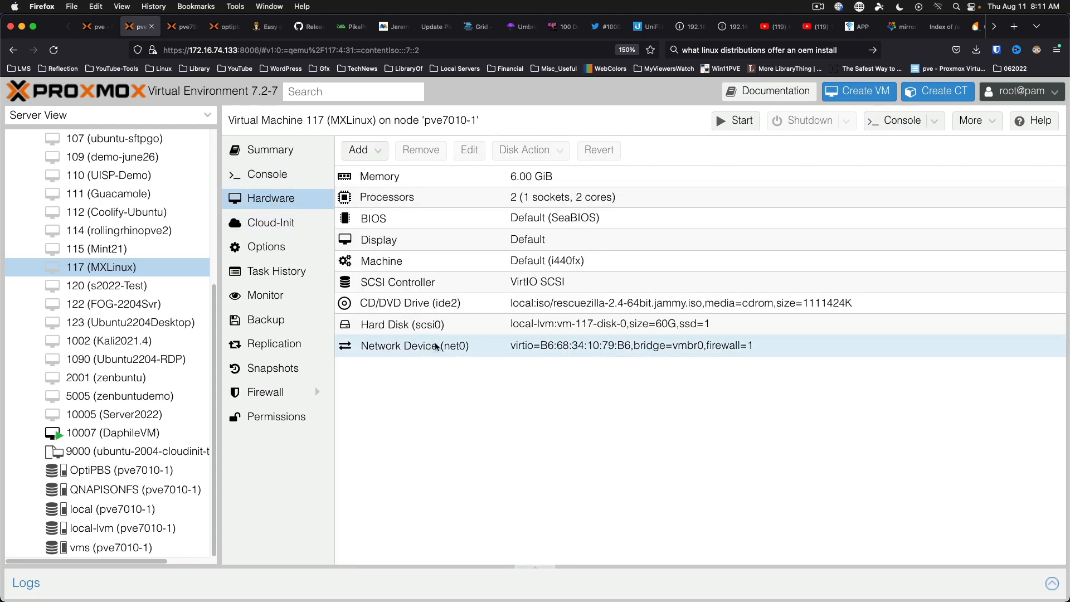
pyautogui.click(540, 301)
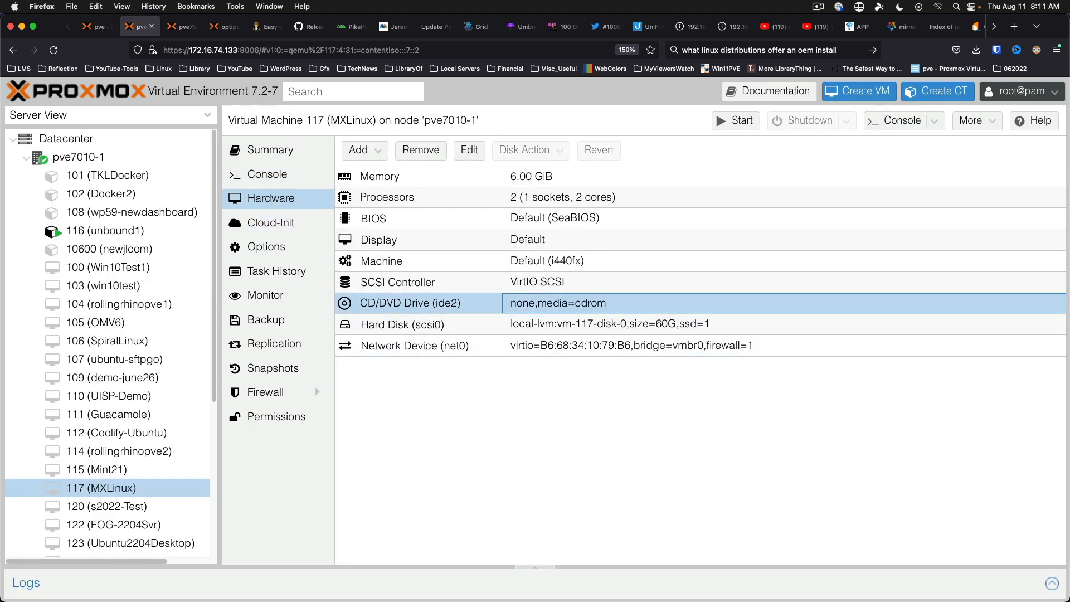